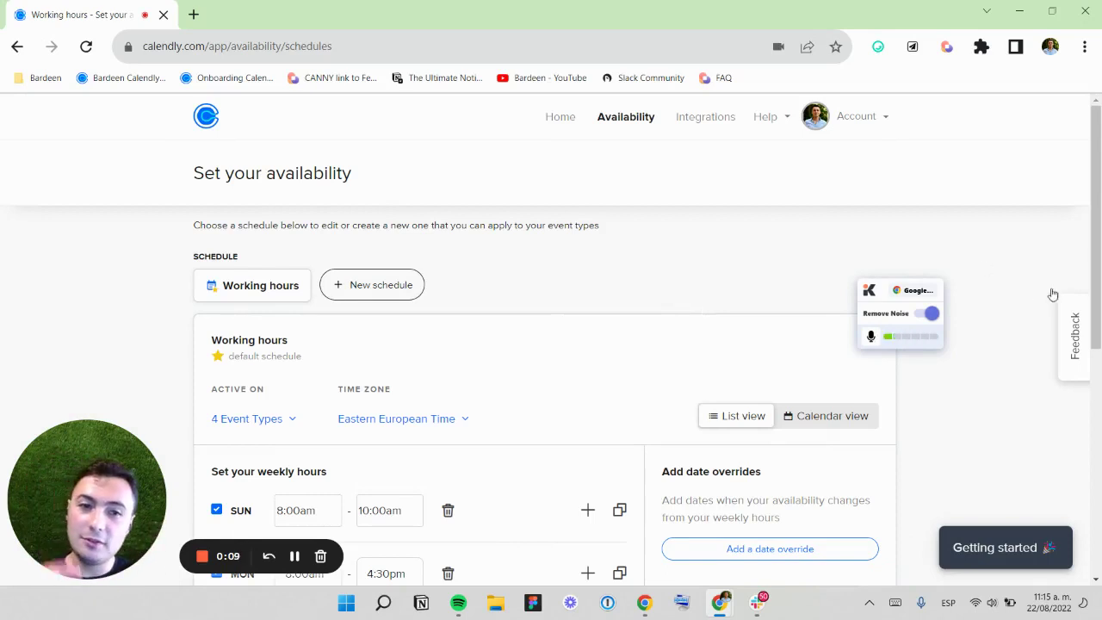
Dismiss the noise-cancellation widget and start a new Bardeen playbook over the Calendly page
click(945, 284)
scroll(747, 258, down, 3)
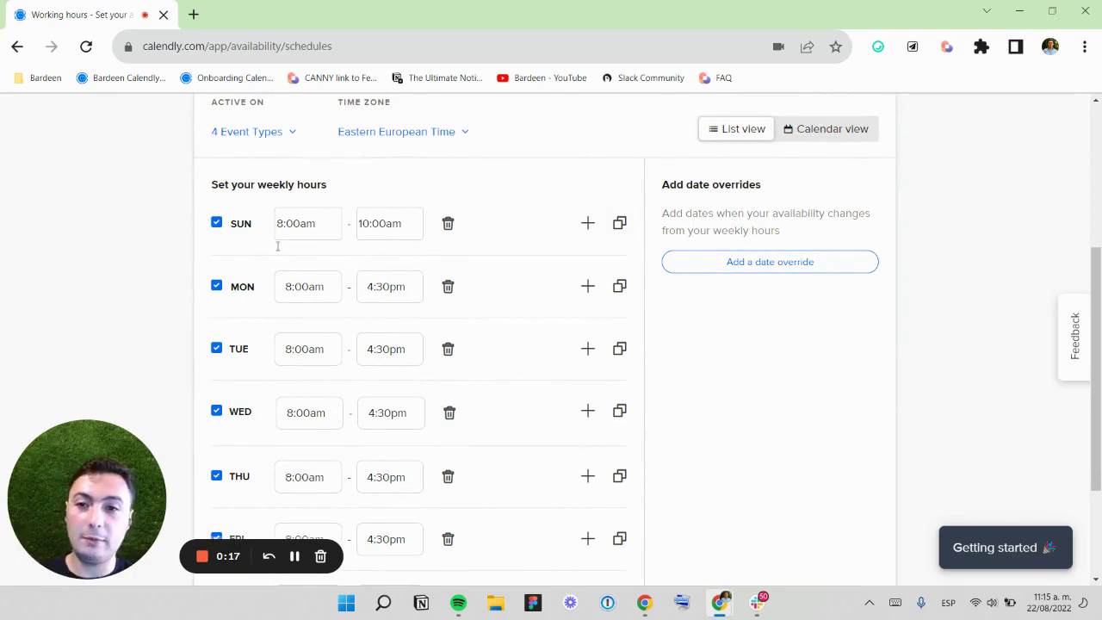
scroll(419, 290, down, 2)
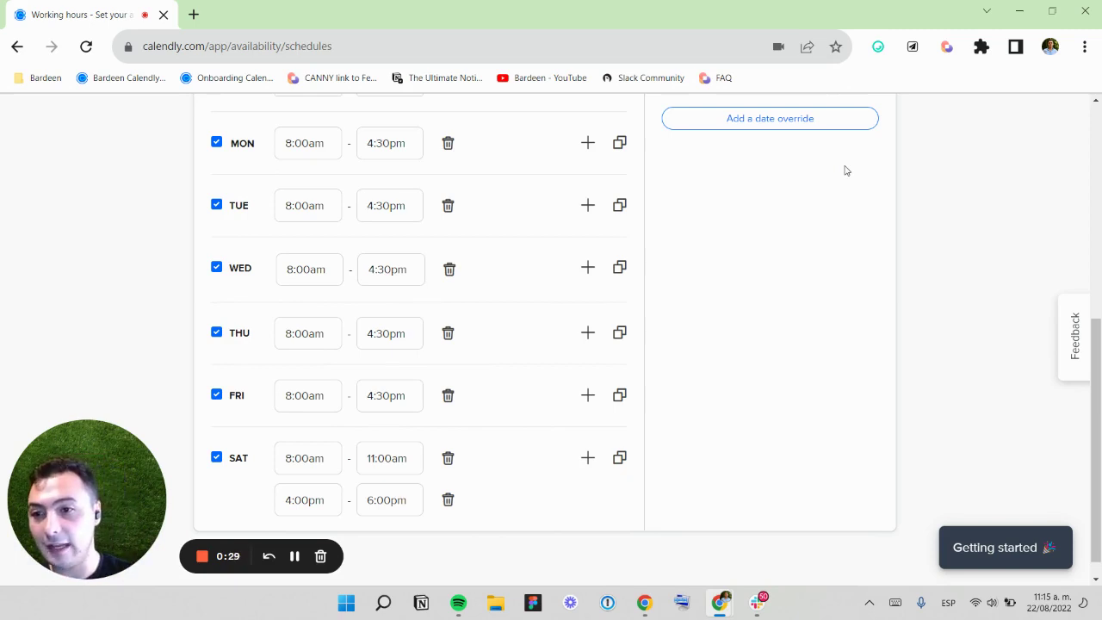
click(947, 47)
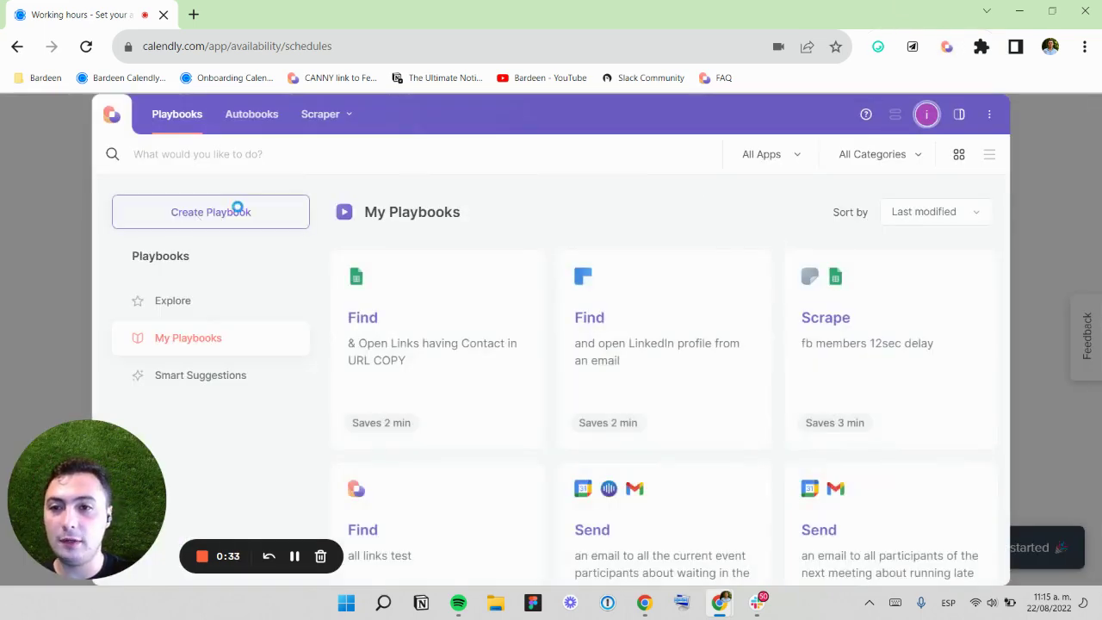
click(235, 212)
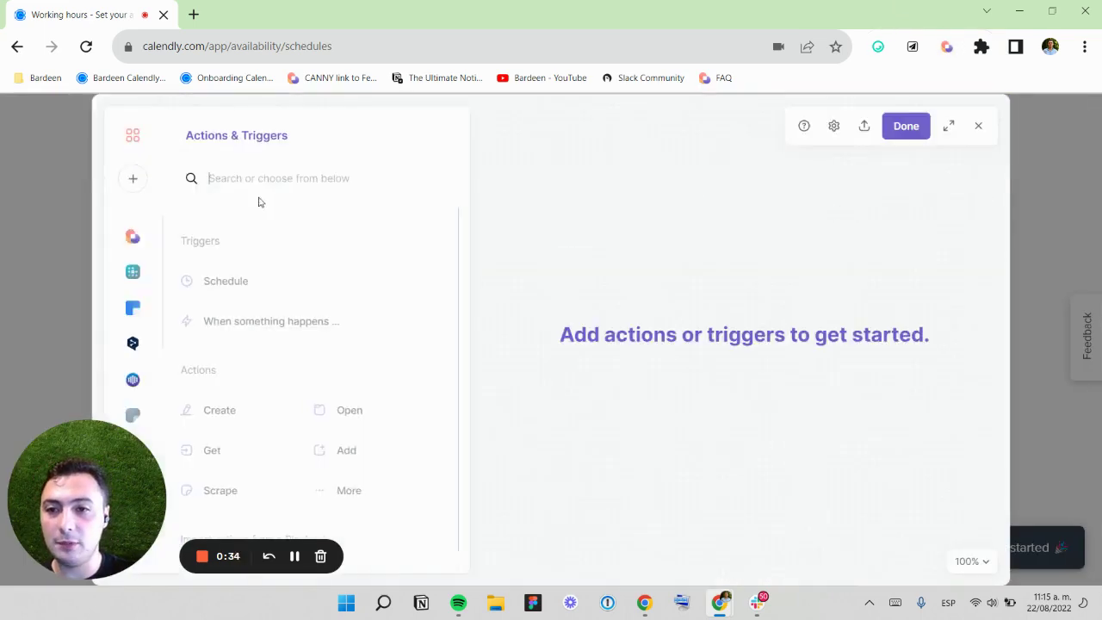
Add a Scrape data on active tab step with a new List template from the Working hours tab
click(238, 490)
click(293, 281)
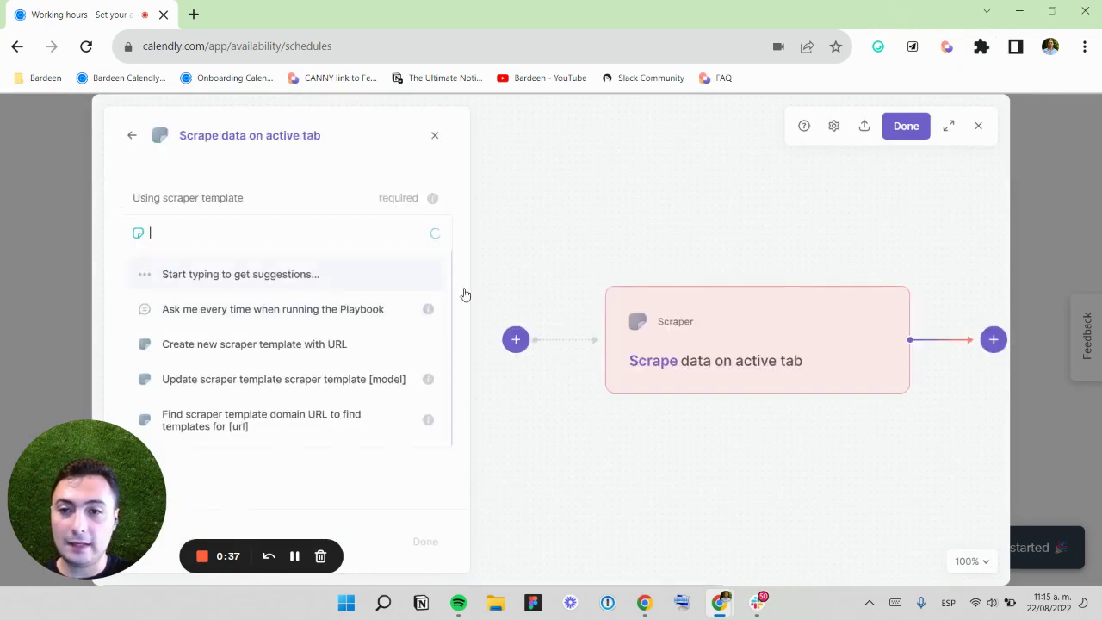
click(216, 346)
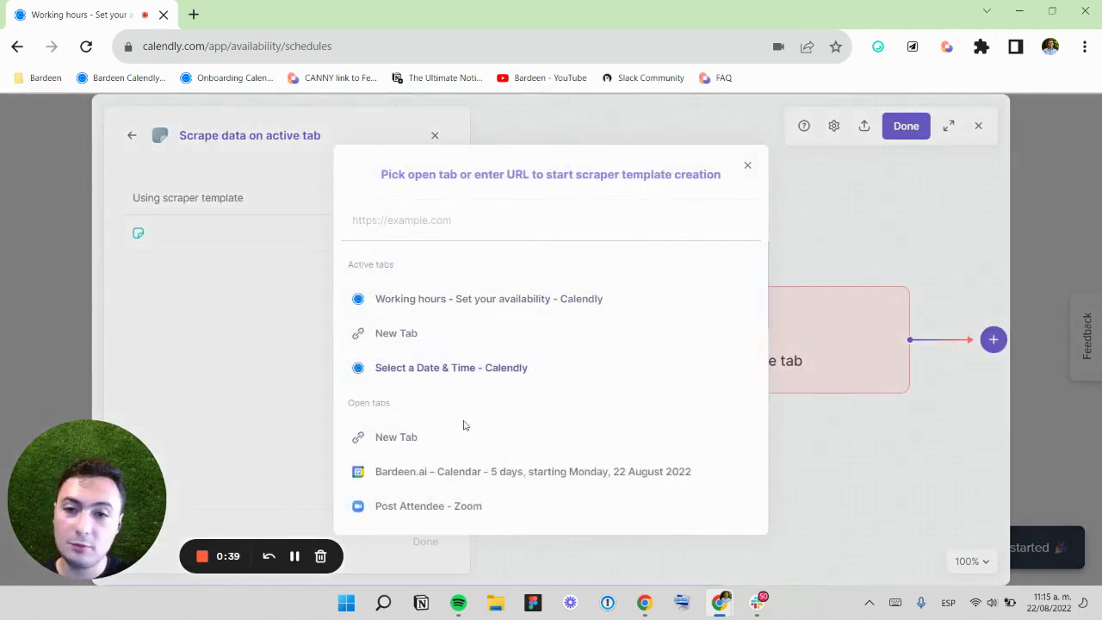
click(536, 300)
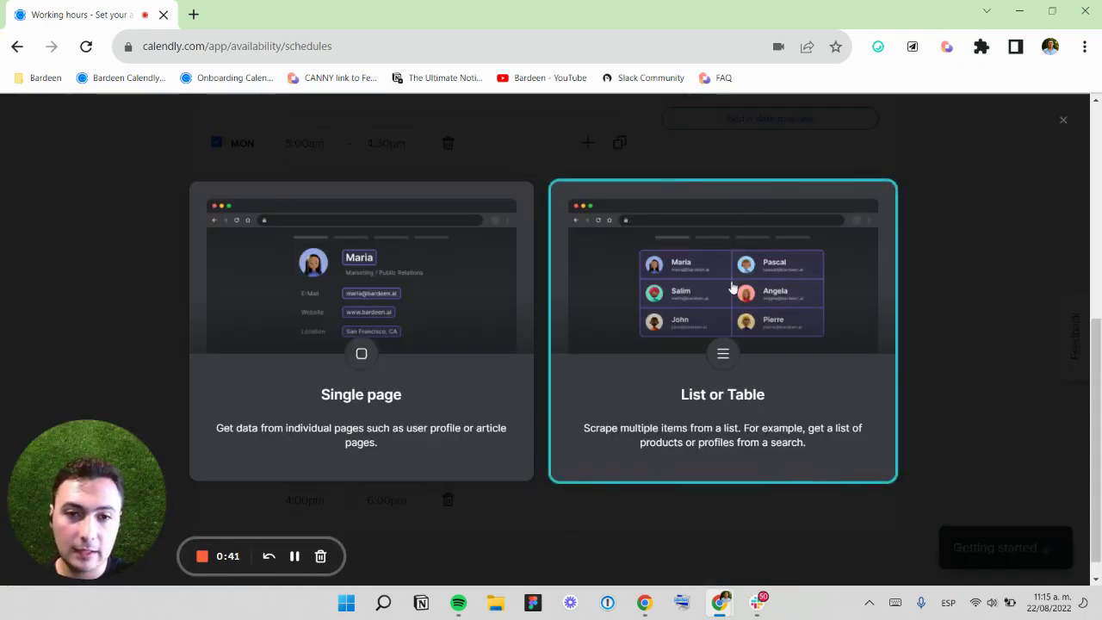
click(685, 369)
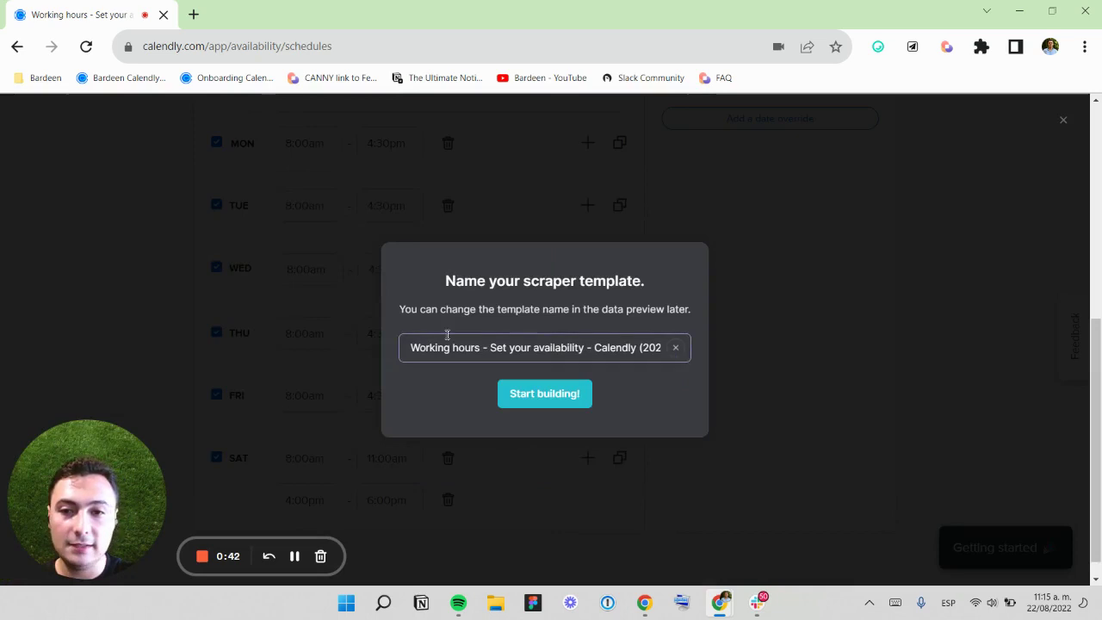
Start building the template, mark the SUN and MON rows as one list, and choose No Pagination
click(538, 393)
scroll(412, 310, up, 1)
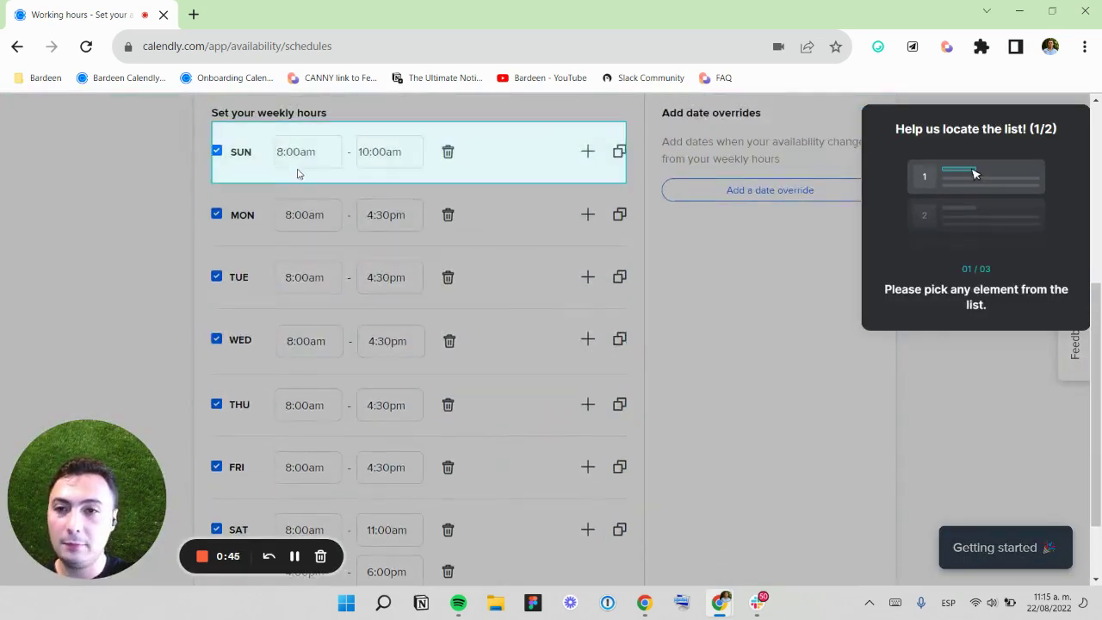
click(242, 152)
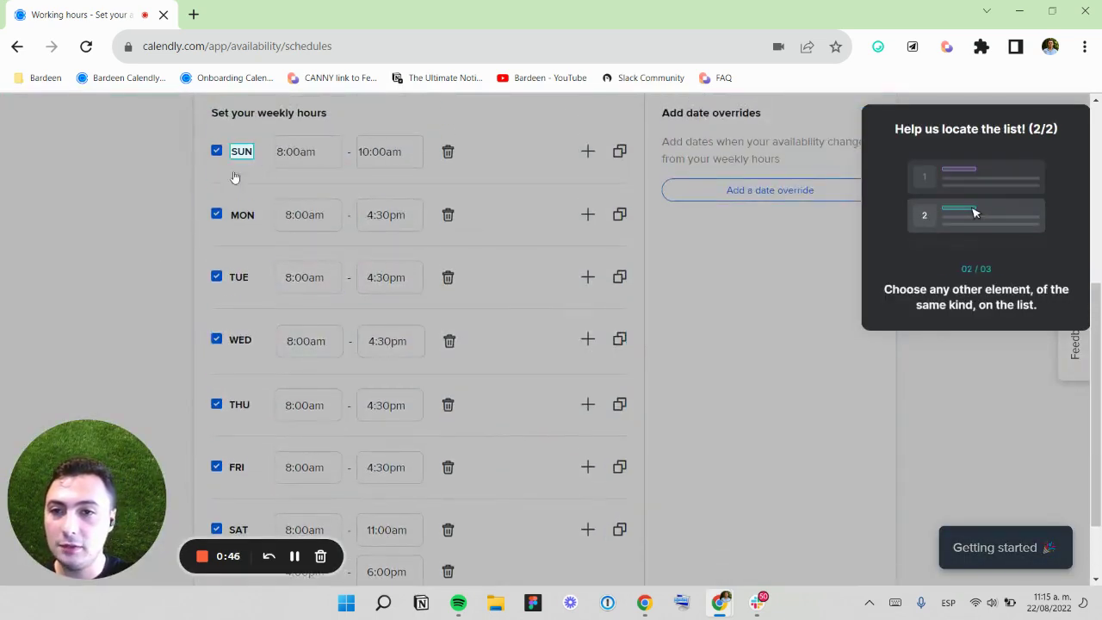
click(242, 217)
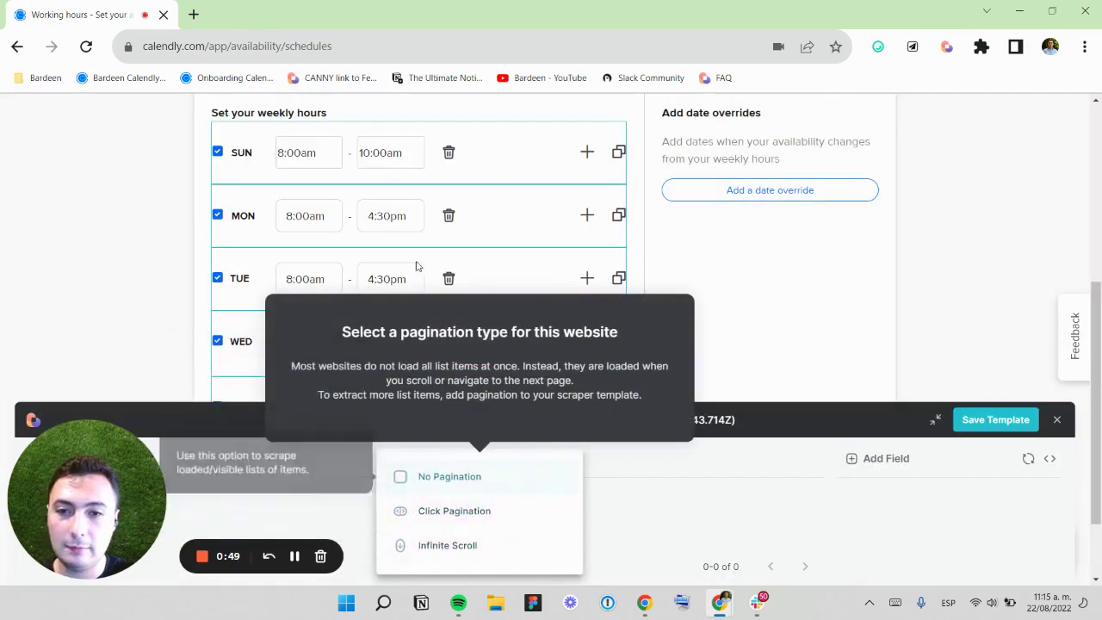
click(437, 479)
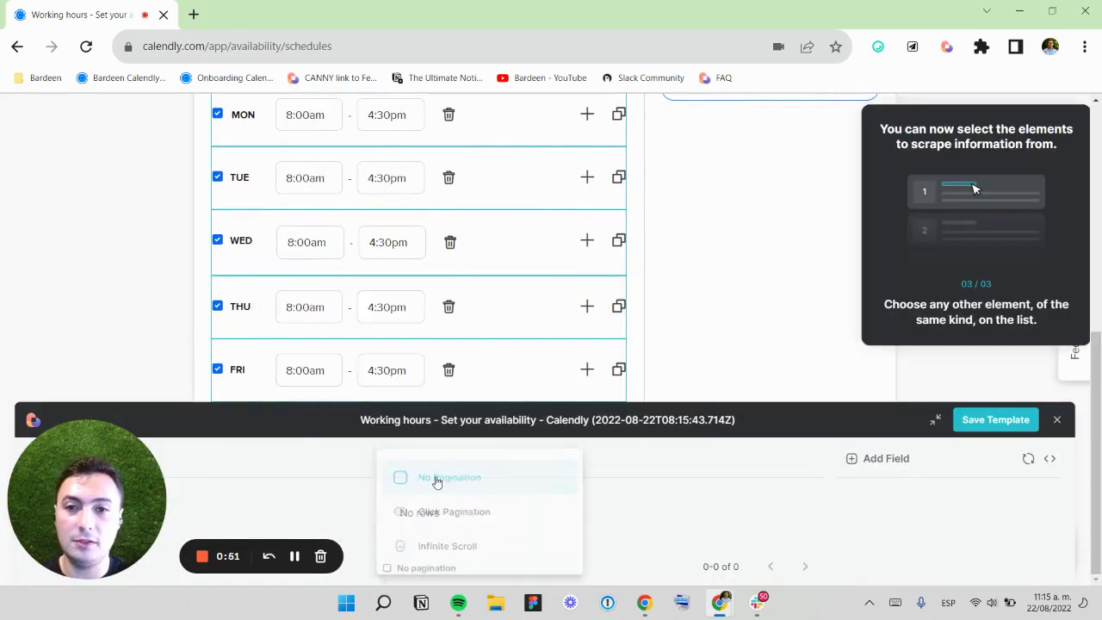
scroll(357, 207, up, 2)
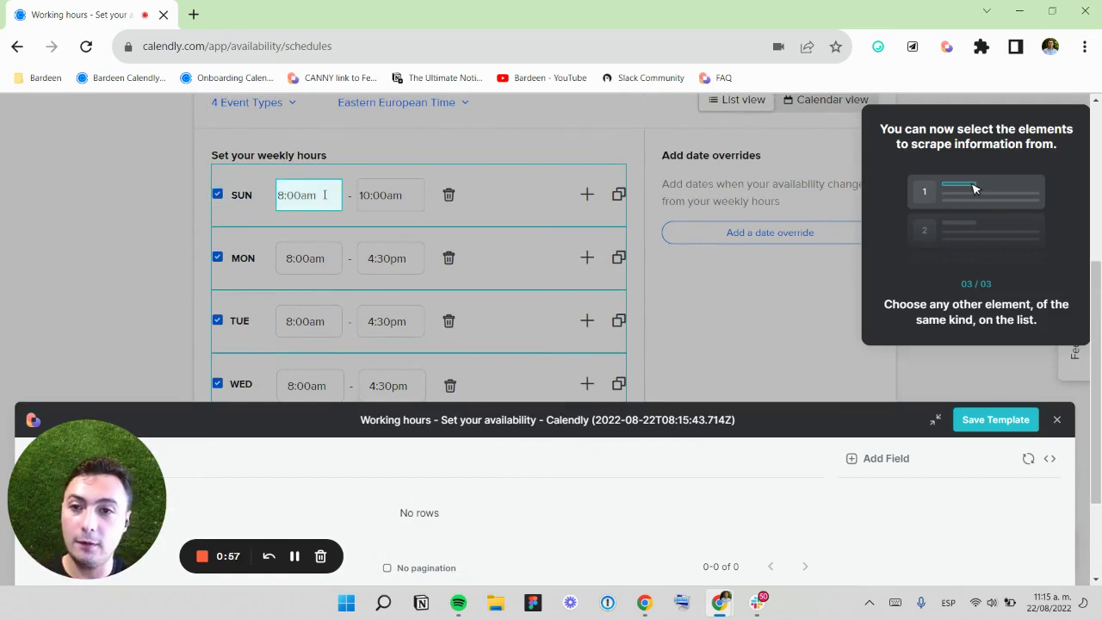
Add a 'Day' field from the SUN weekday label
click(241, 195)
text(Day)
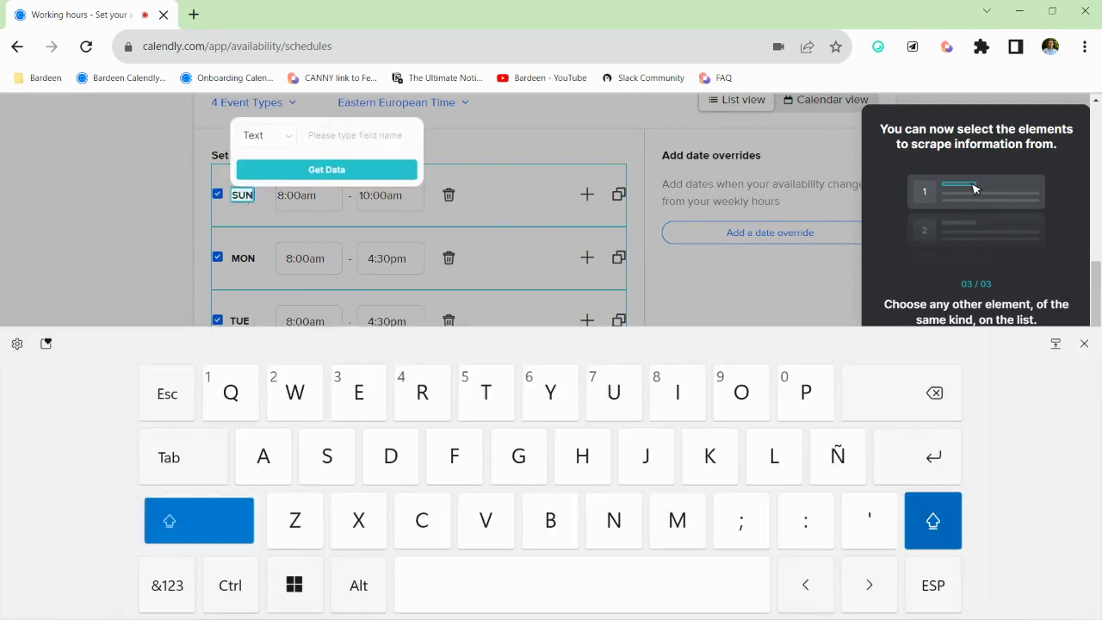
key(Return)
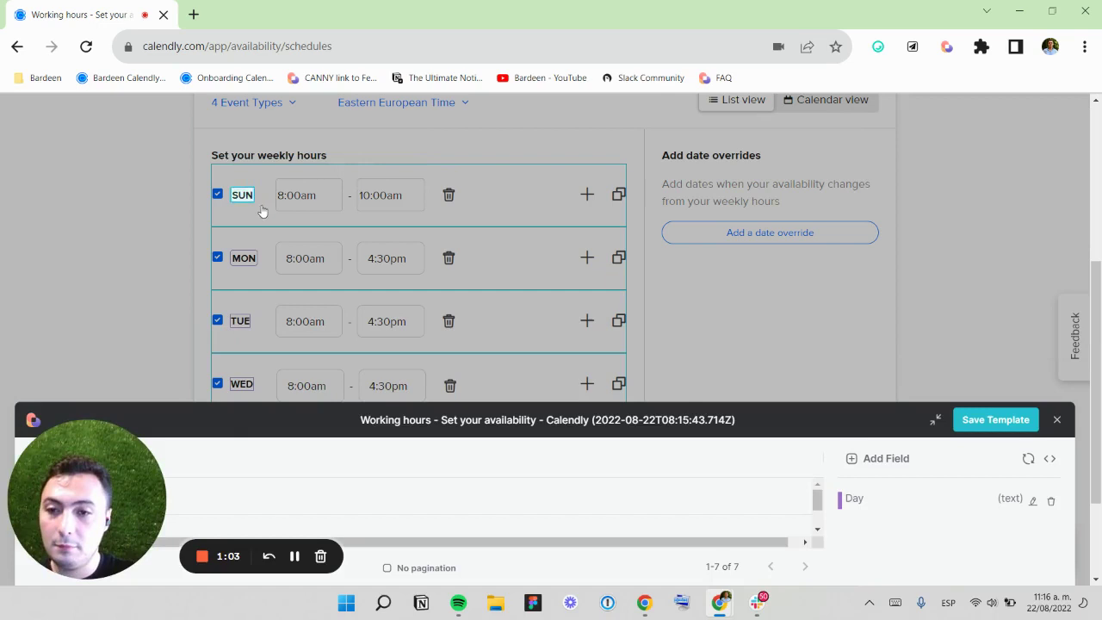
Discard a trial 'hour' field and re-pick the 8:00am start time as an Attribute-type field
click(314, 194)
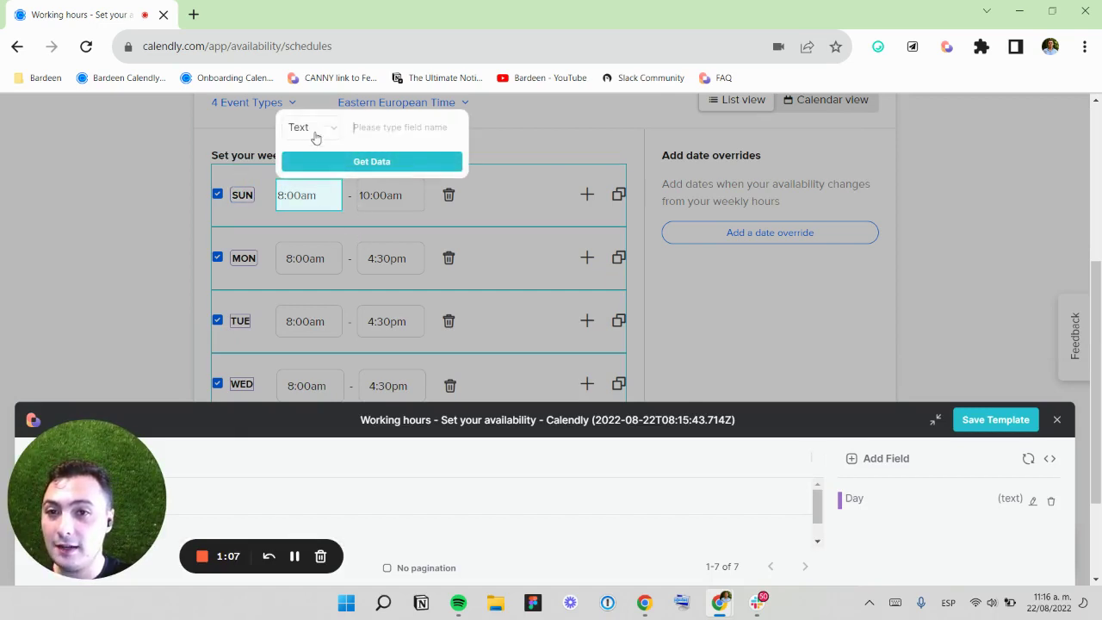
click(379, 130)
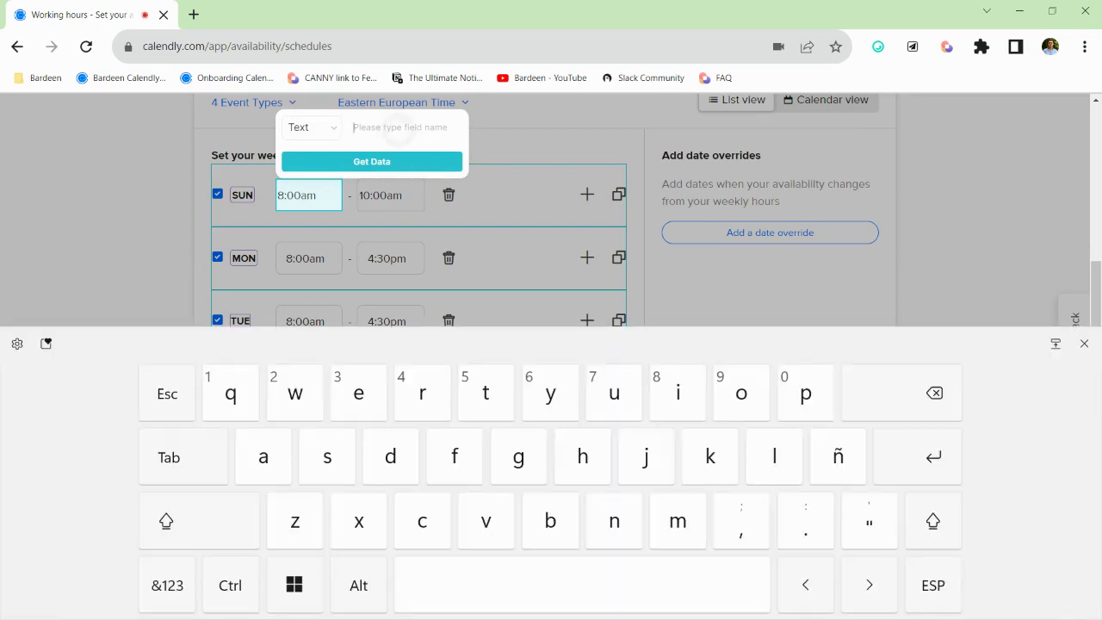
text(hour)
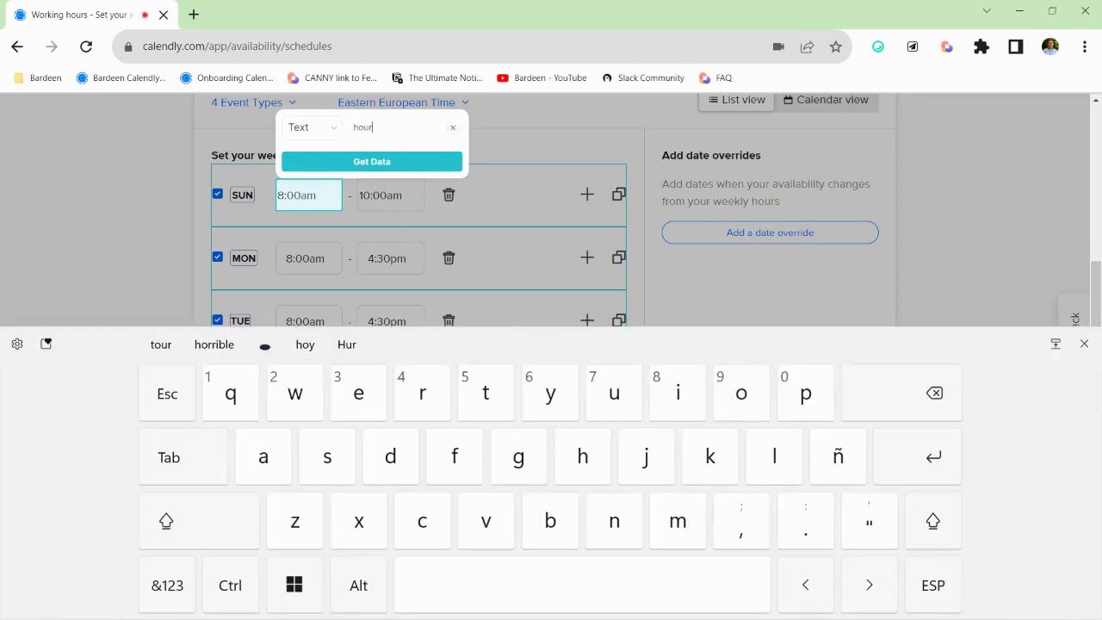
click(367, 162)
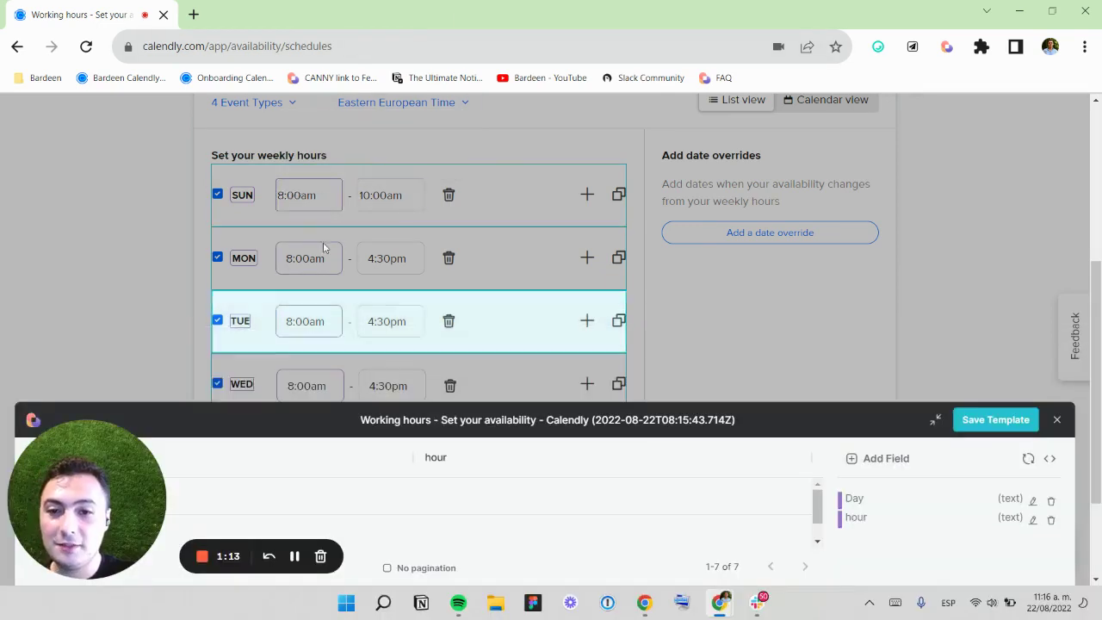
click(1051, 521)
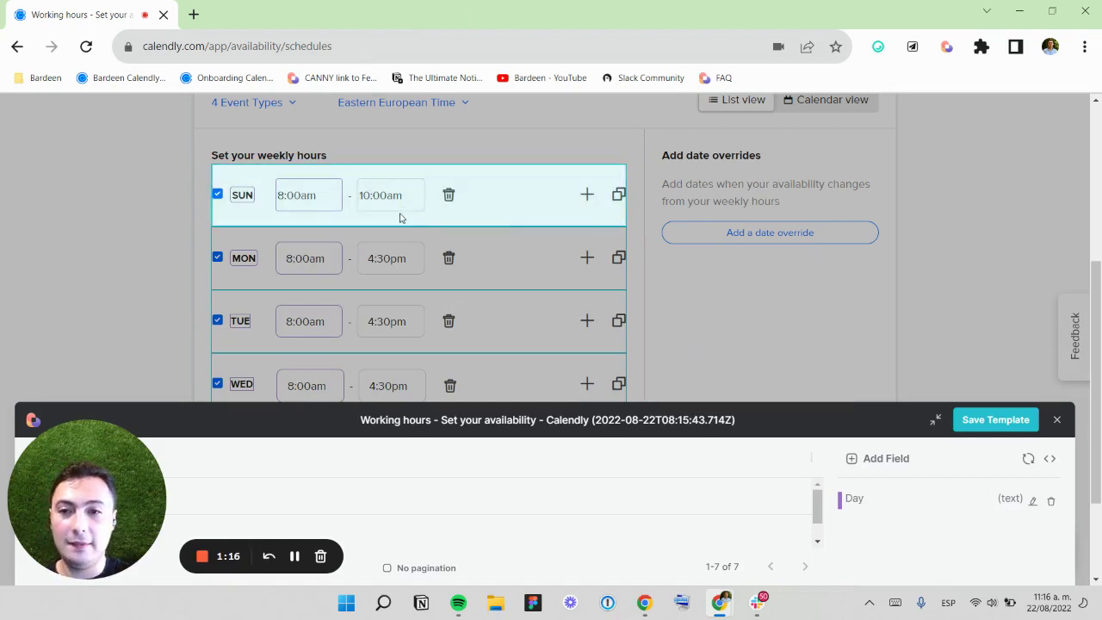
click(321, 187)
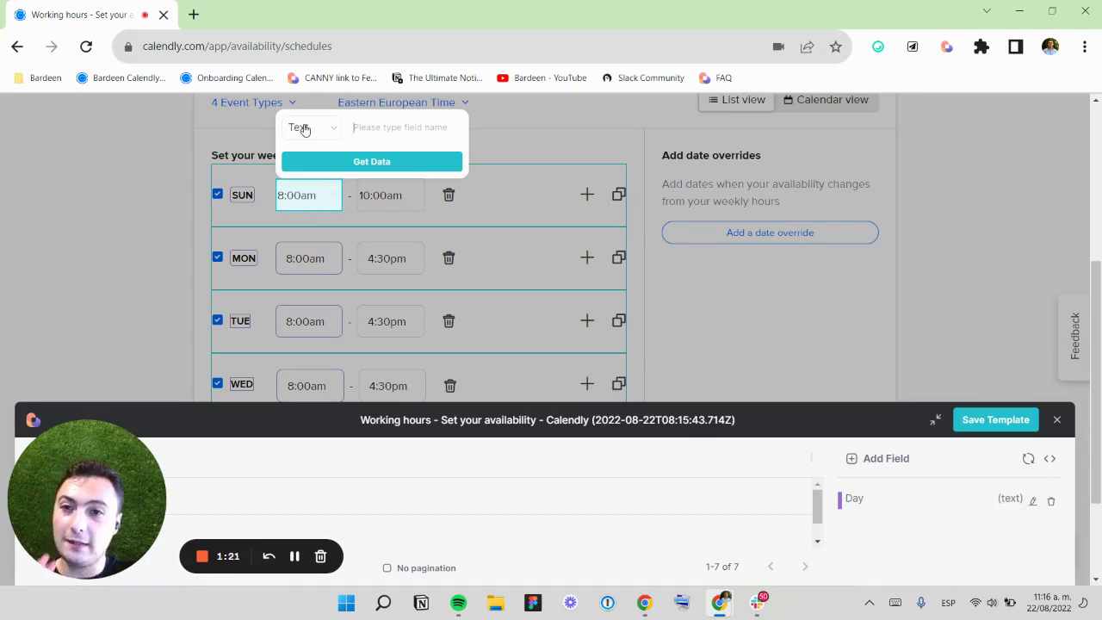
click(304, 130)
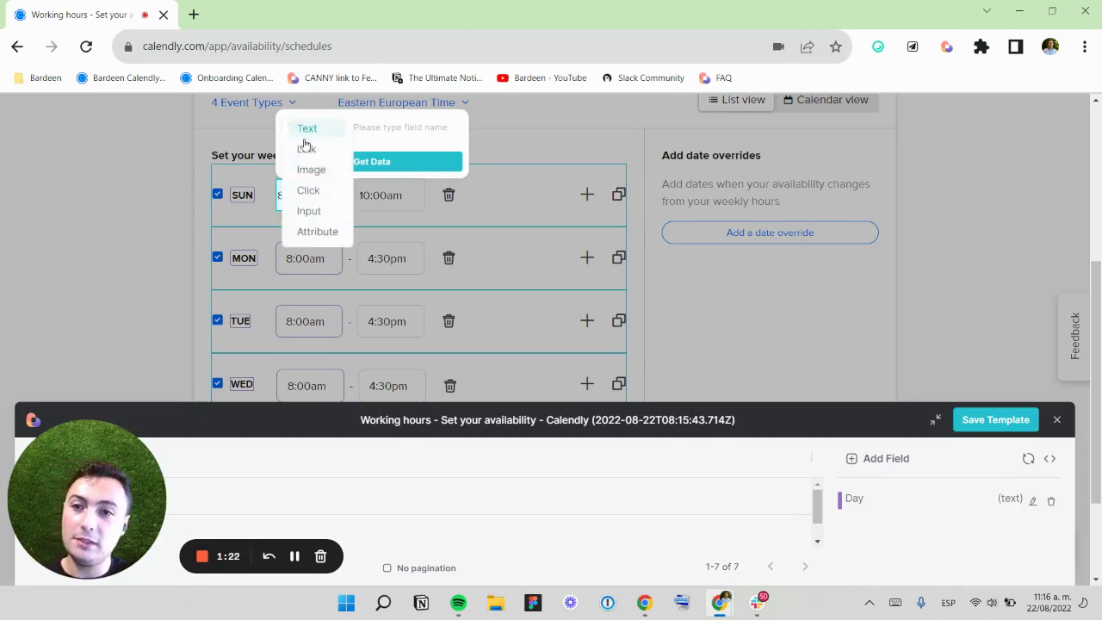
click(317, 232)
Inspect the 8:00am start-time box in Chrome DevTools and enlarge the element tree
right_click(317, 203)
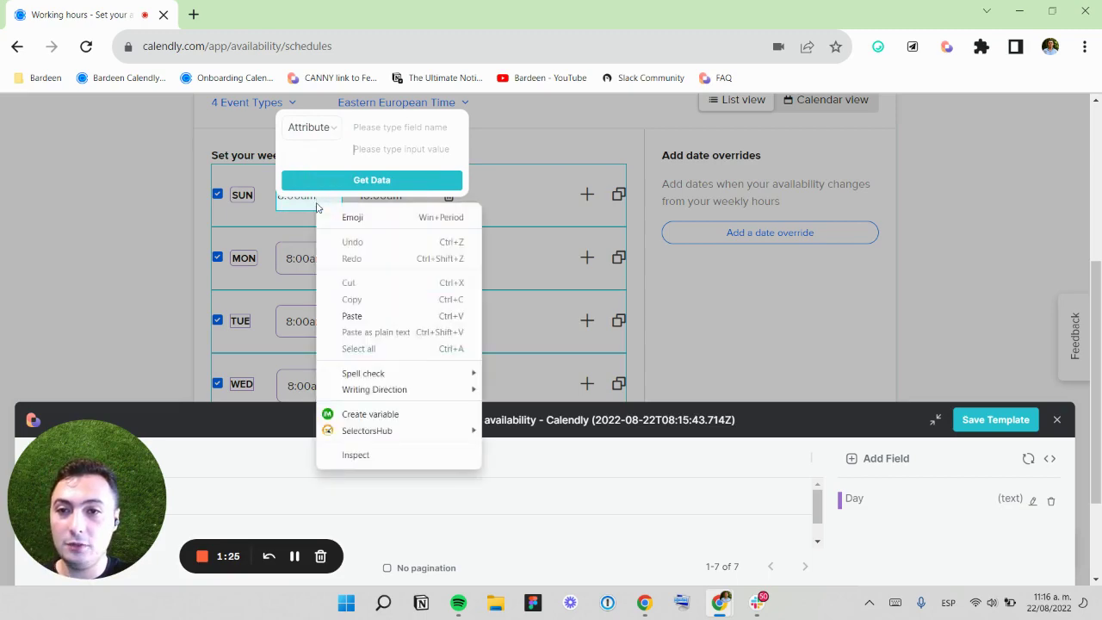
click(369, 456)
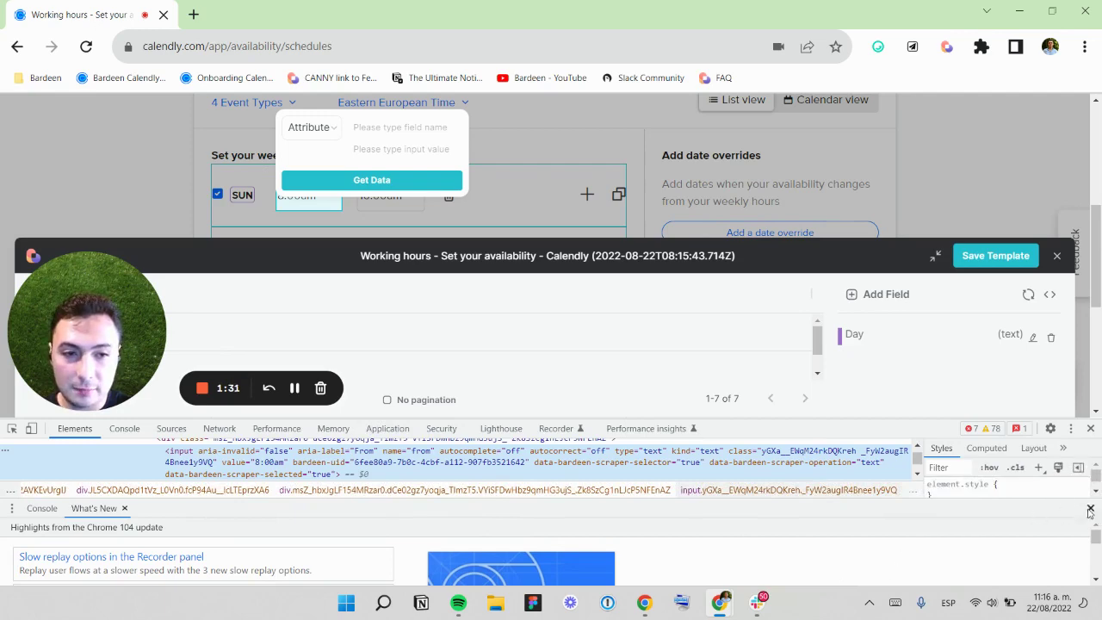
drag(603, 418, 608, 368)
drag(447, 462, 447, 569)
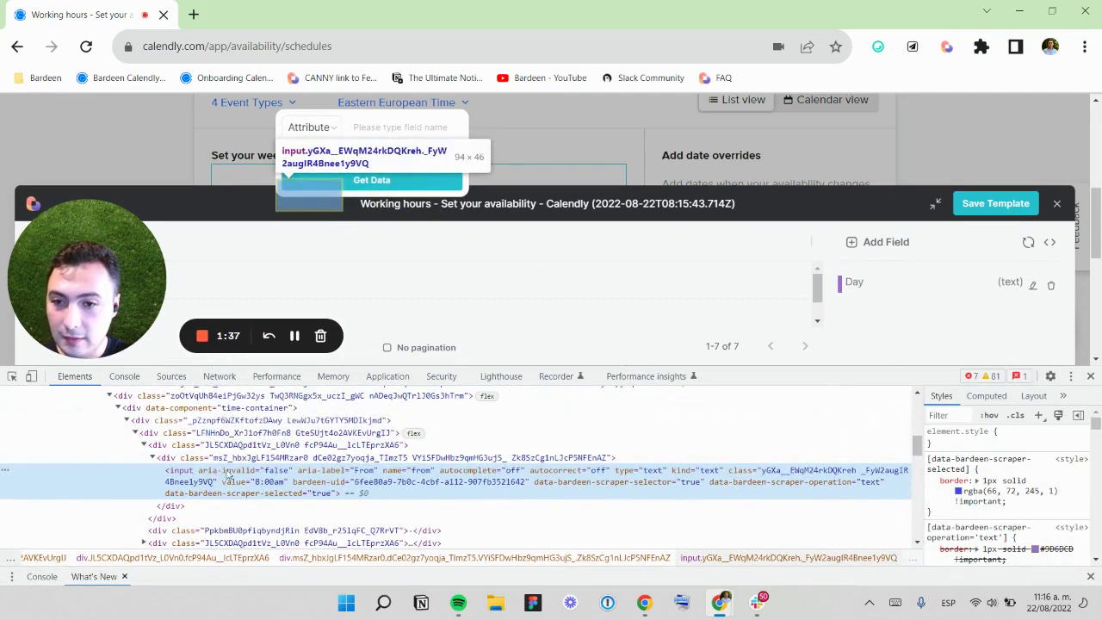
Copy the name of the input's value attribute holding 8:00am
double_click(262, 483)
click(258, 483)
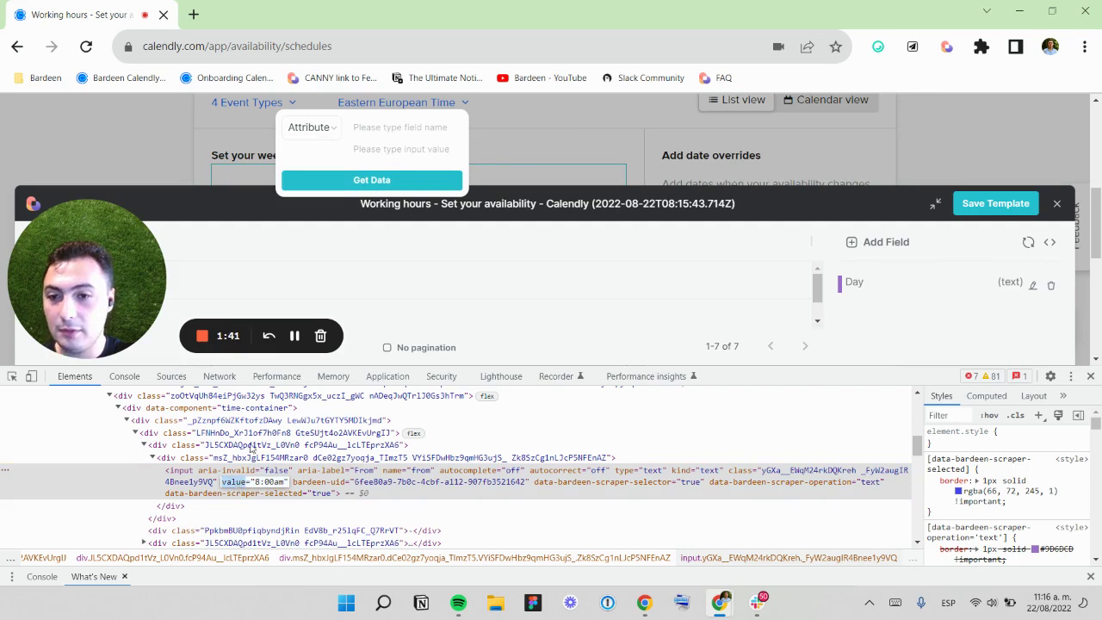
drag(256, 485, 277, 487)
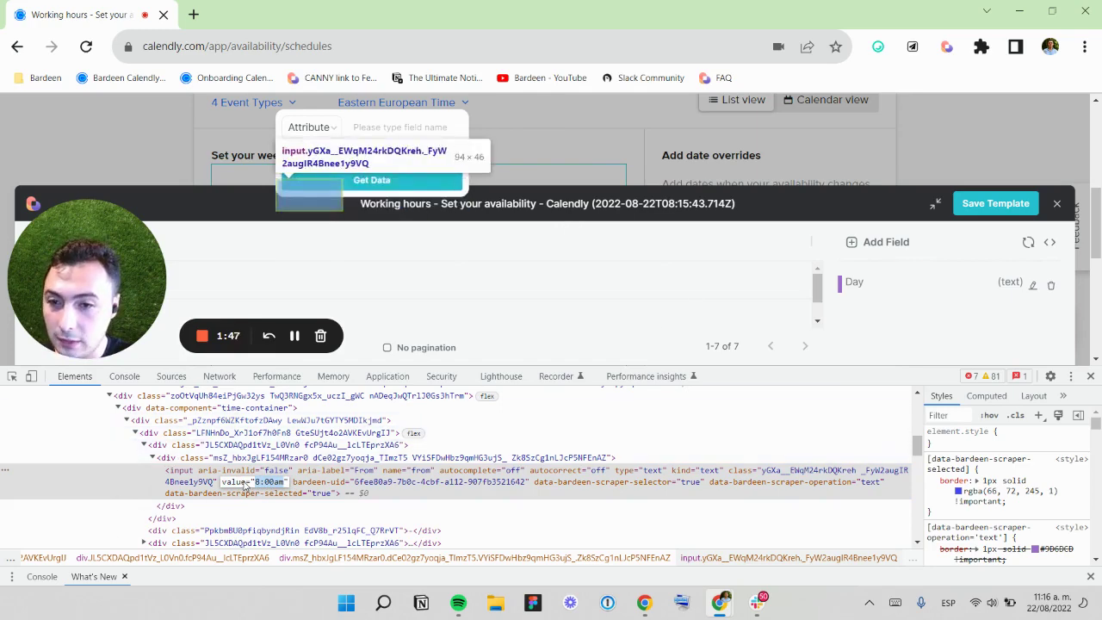
double_click(234, 484)
right_click(230, 489)
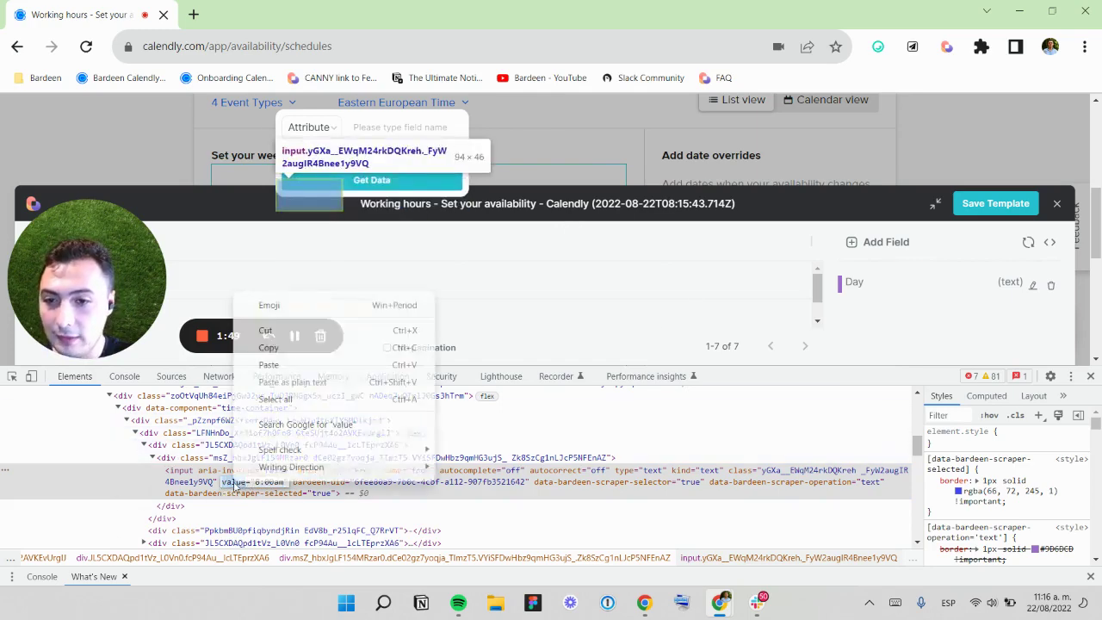
click(262, 348)
Paste 'value' as the attribute to read and save the field as 'Initial Hour'
click(1091, 376)
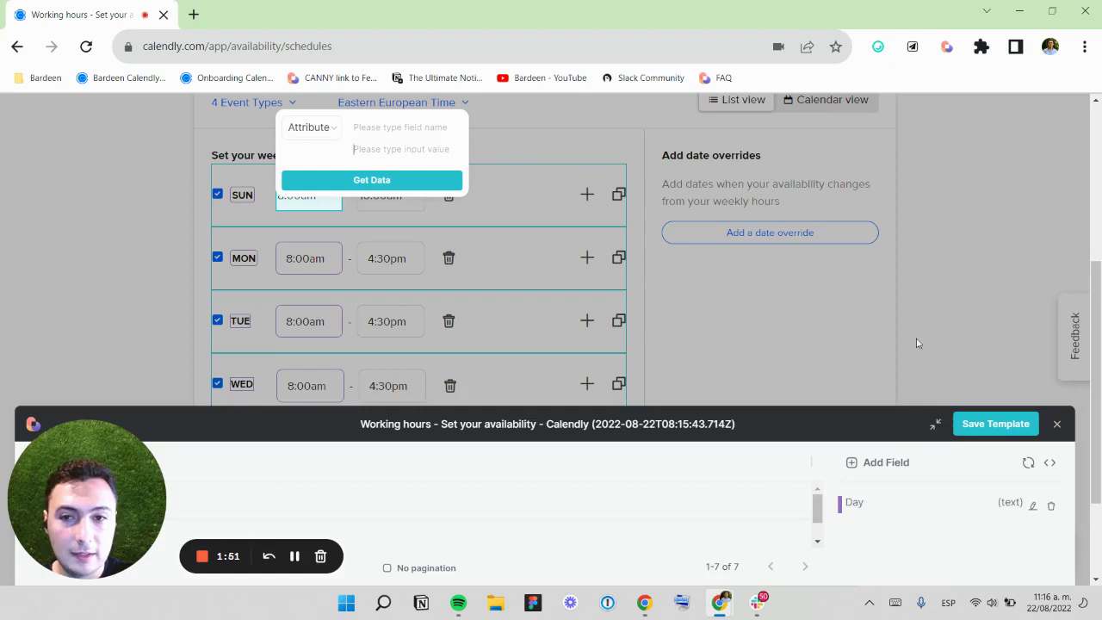
right_click(398, 155)
click(445, 282)
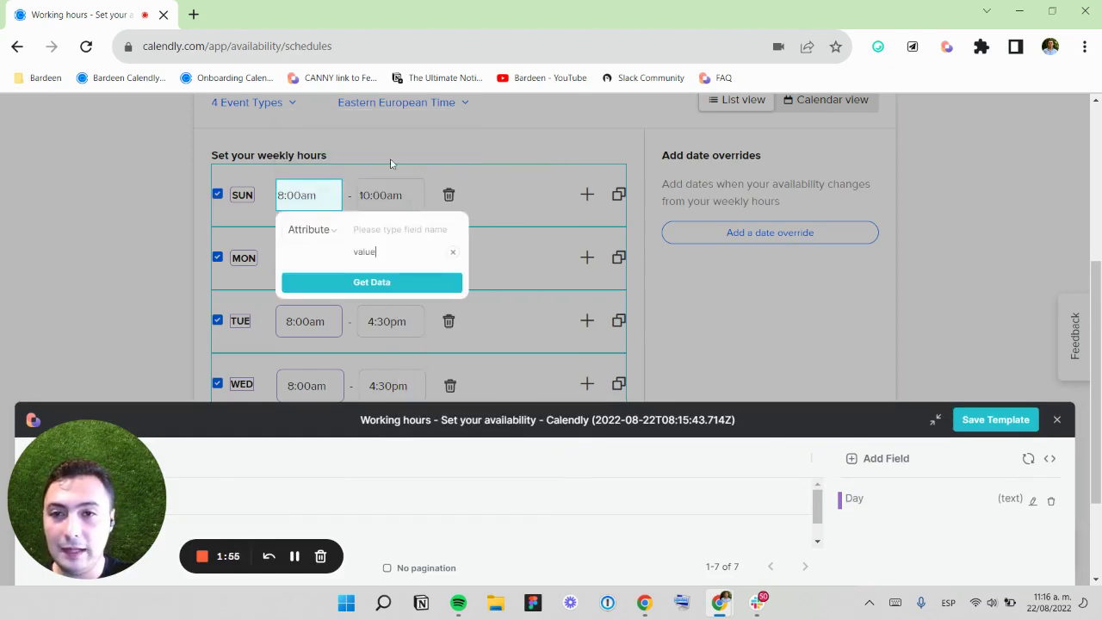
click(377, 231)
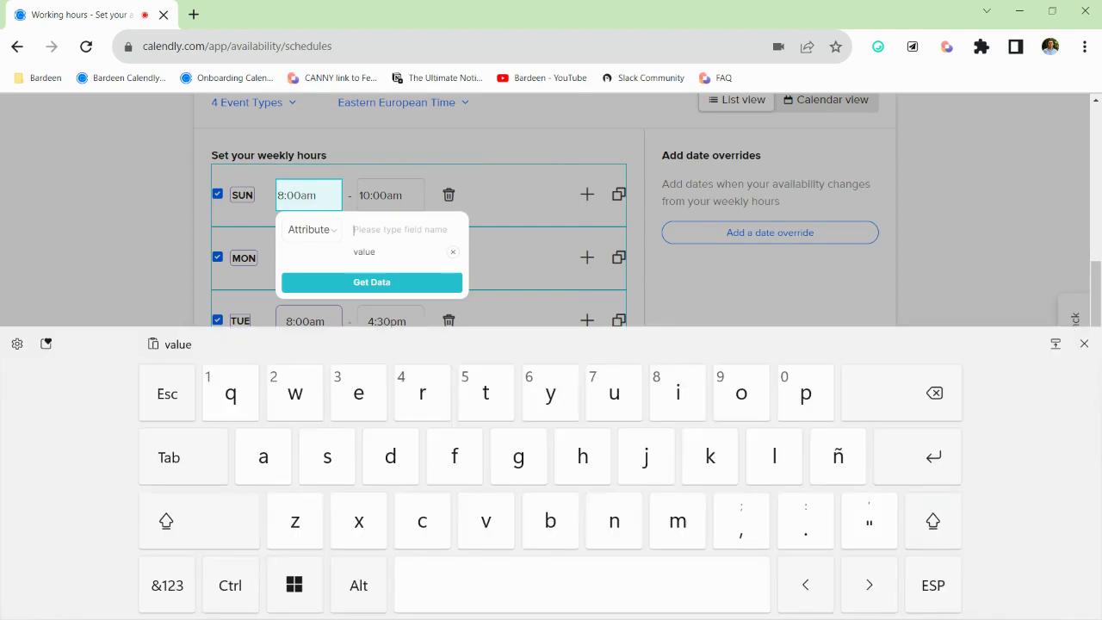
text(In)
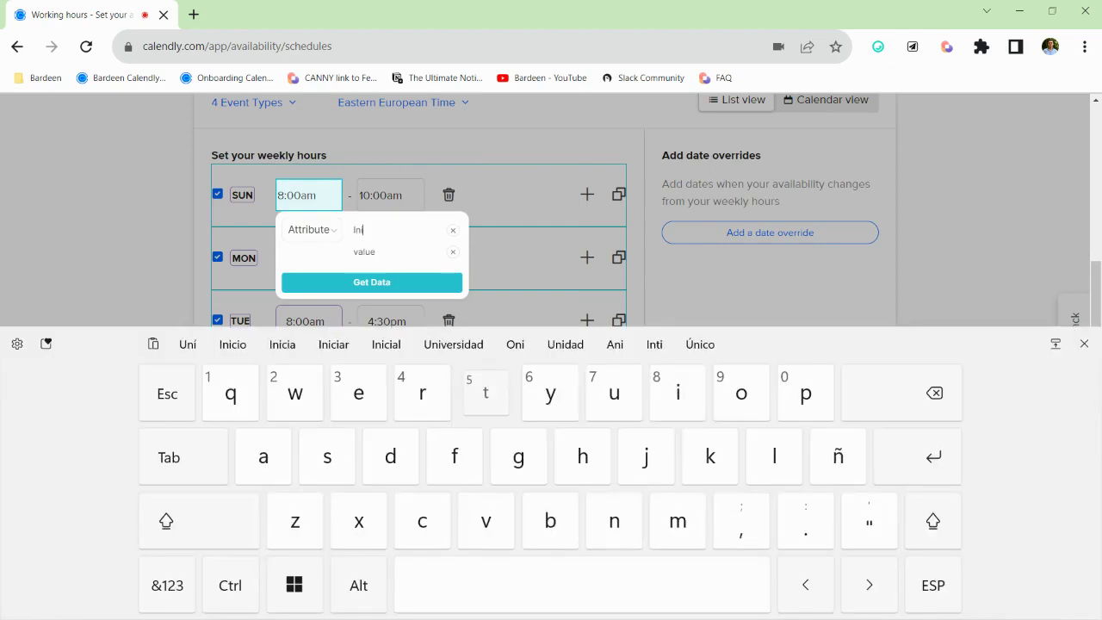
text(itial )
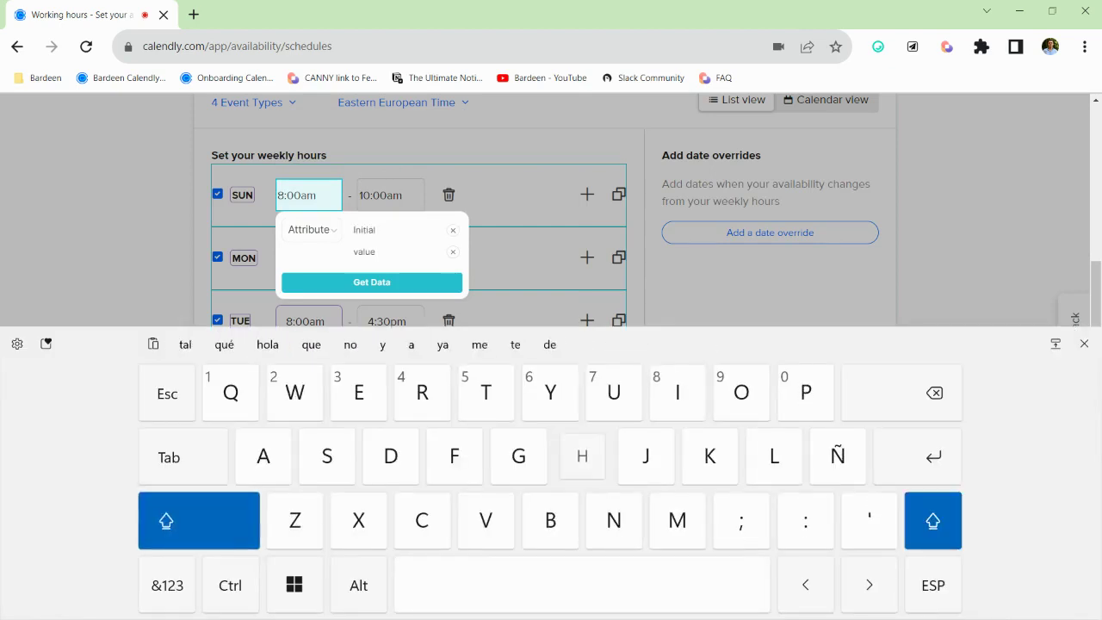
text(Hour)
click(372, 282)
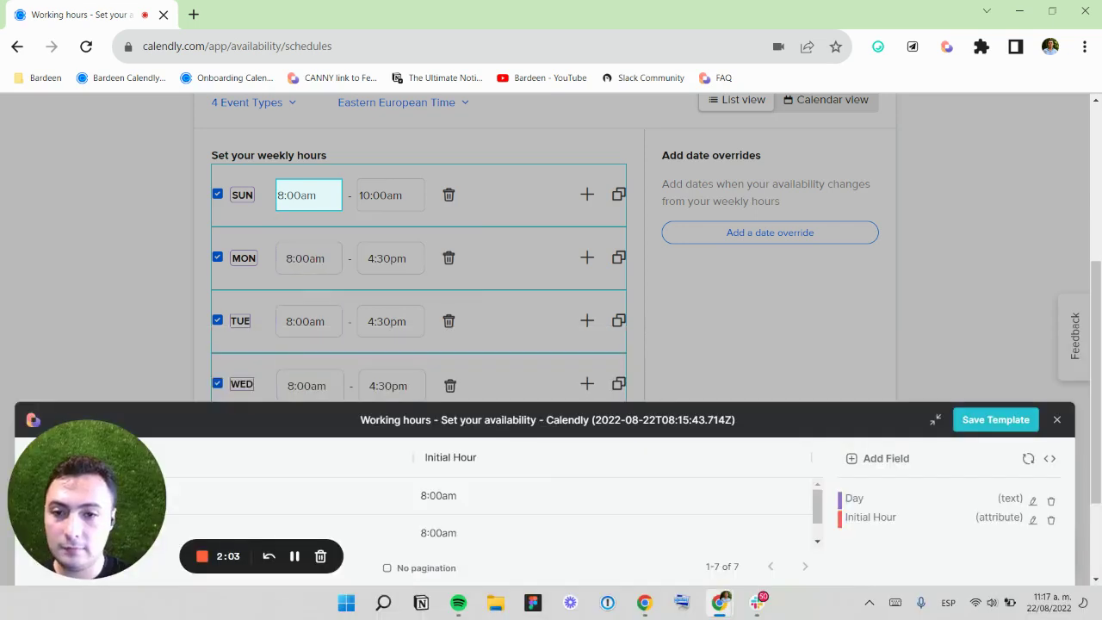
Add a 'Final hour' Attribute field from Sunday's 10:00am end-time box
click(391, 195)
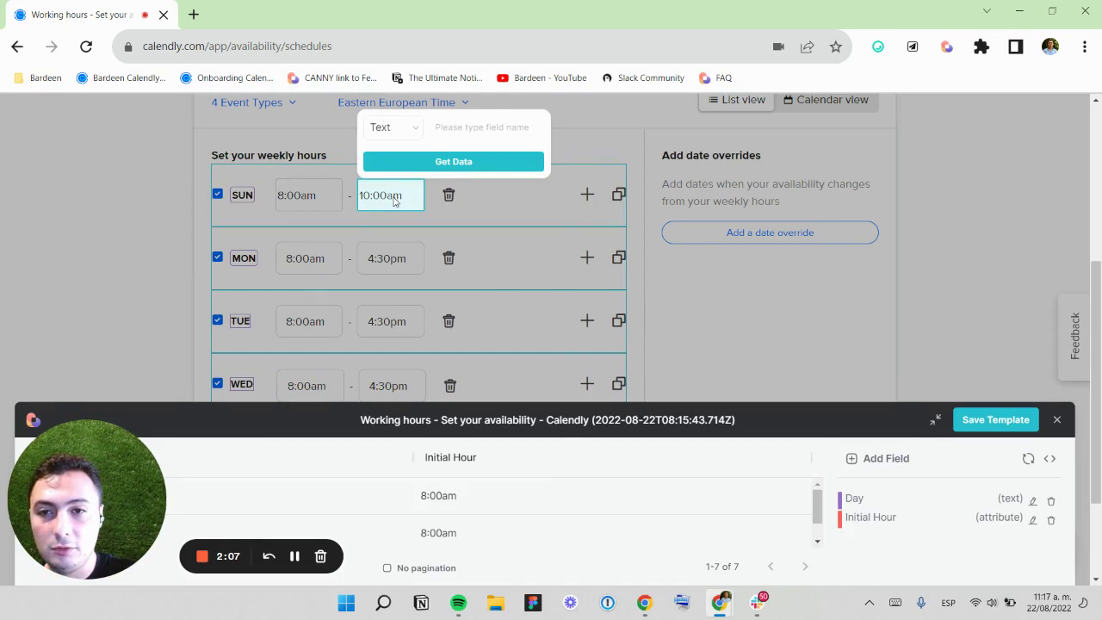
right_click(395, 198)
click(407, 137)
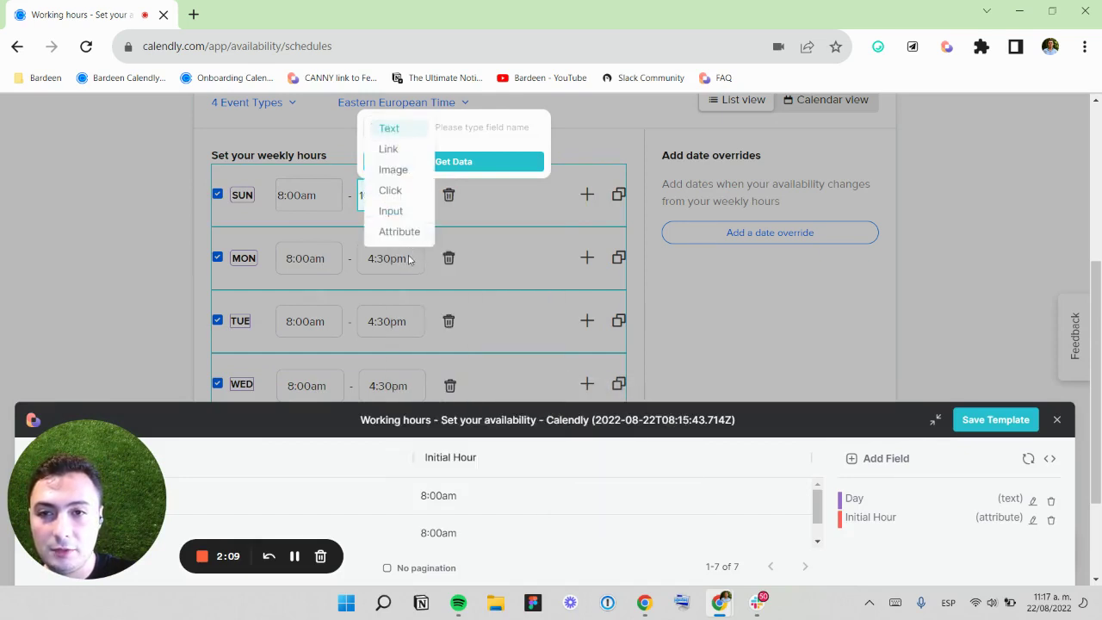
click(397, 230)
click(461, 129)
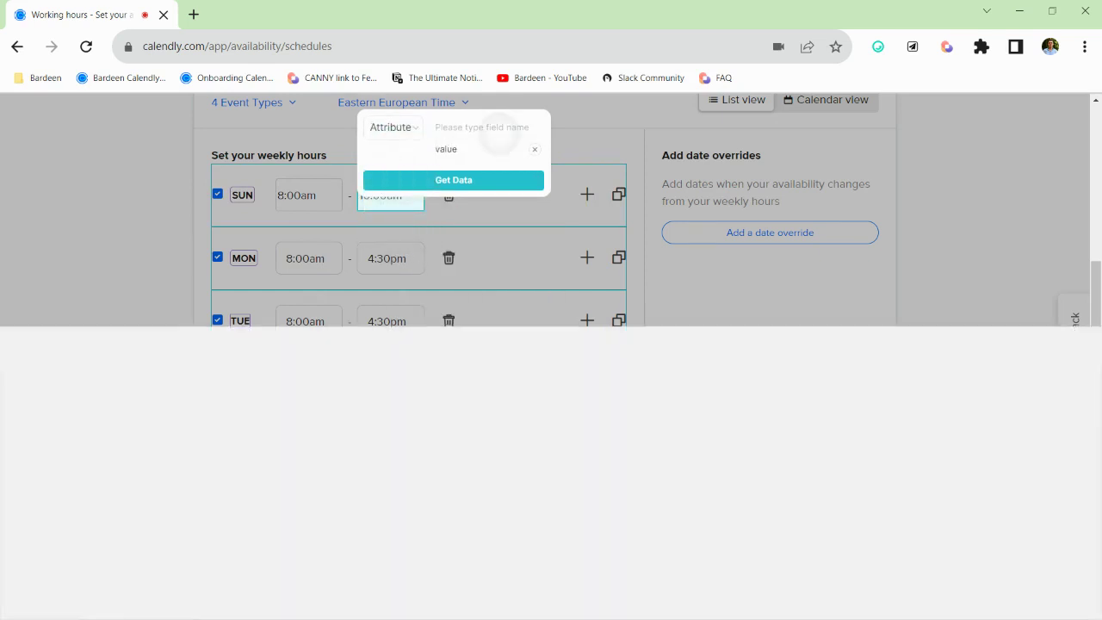
text(Dn)
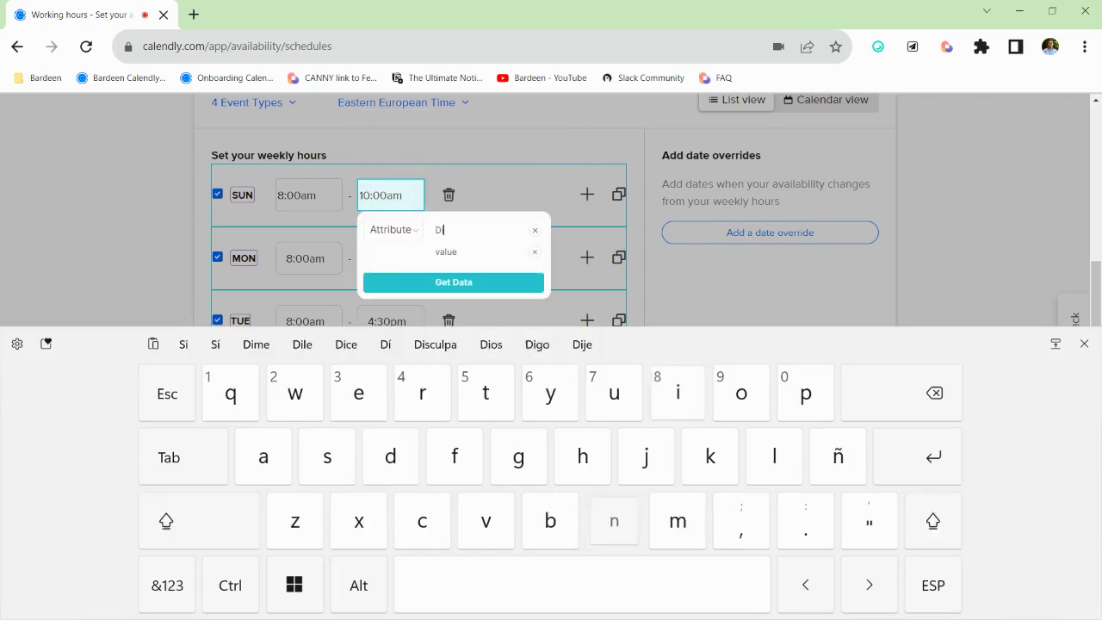
key(BackSpace)
key(BackSpace)
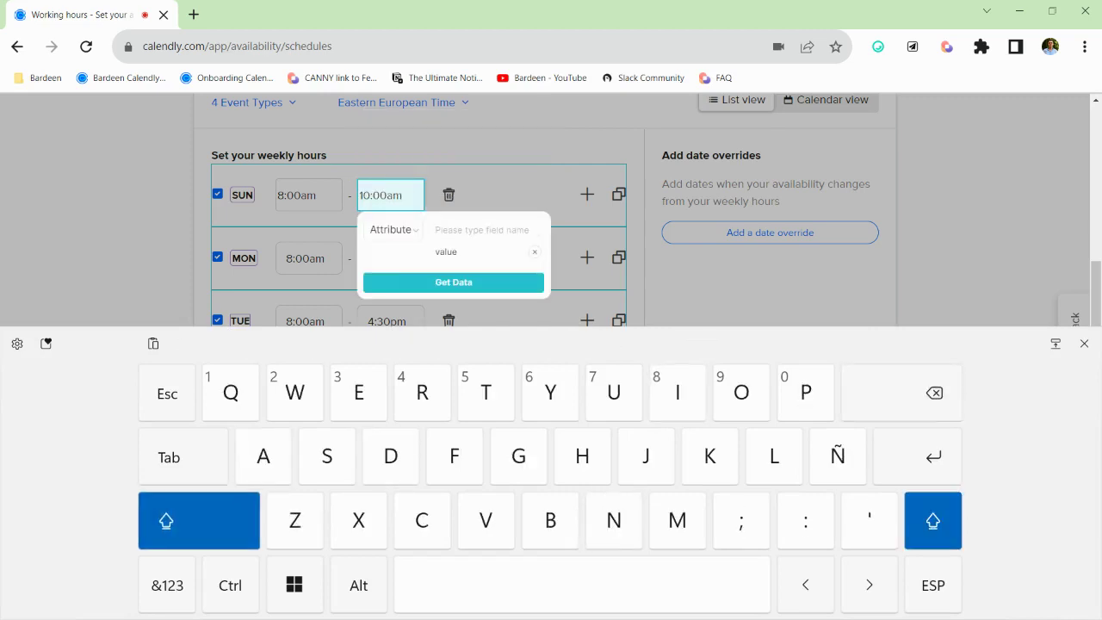
text(Finalmhpr)
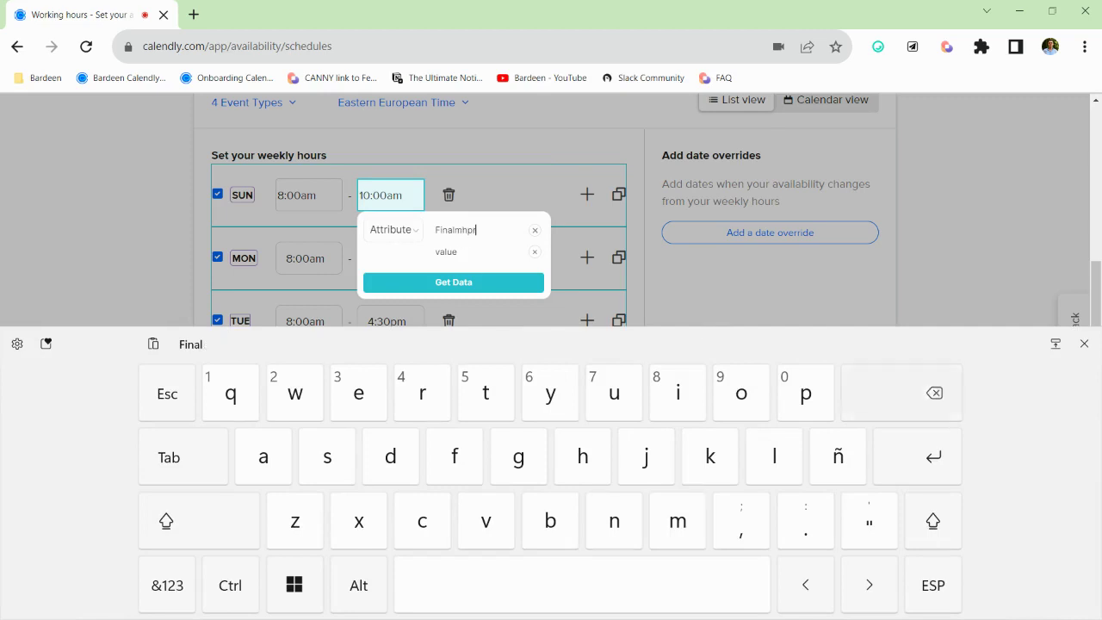
key(BackSpace)
key(BackSpace)
key(BackSpace)
key(BackSpace)
text(hour)
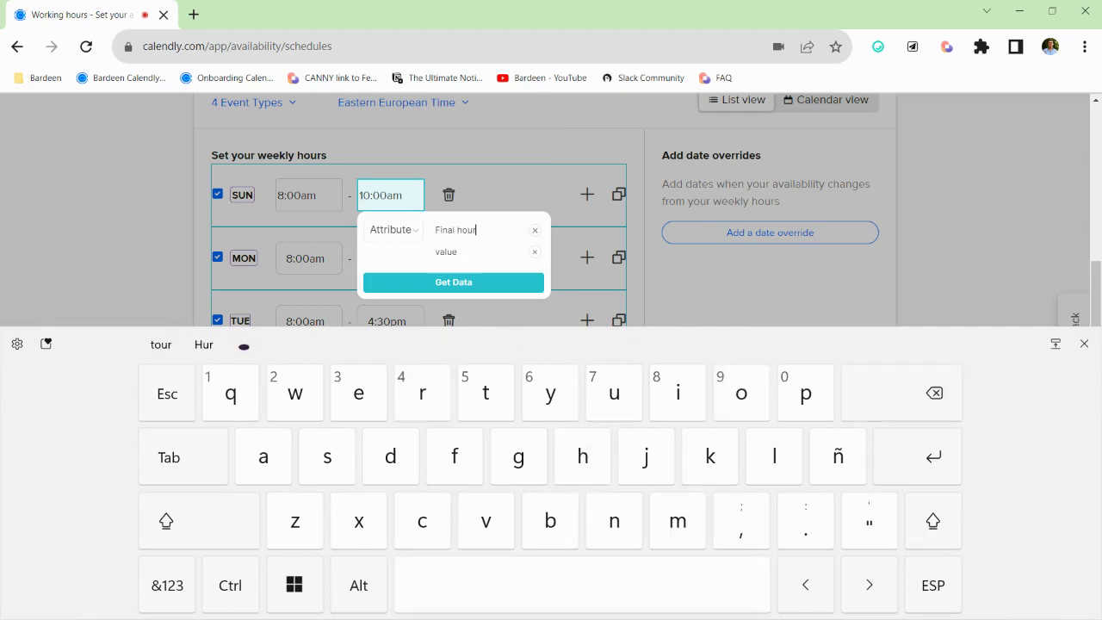
click(395, 282)
Review the captured weekday rows and save the Working hours scraper template
scroll(482, 197, down, 2)
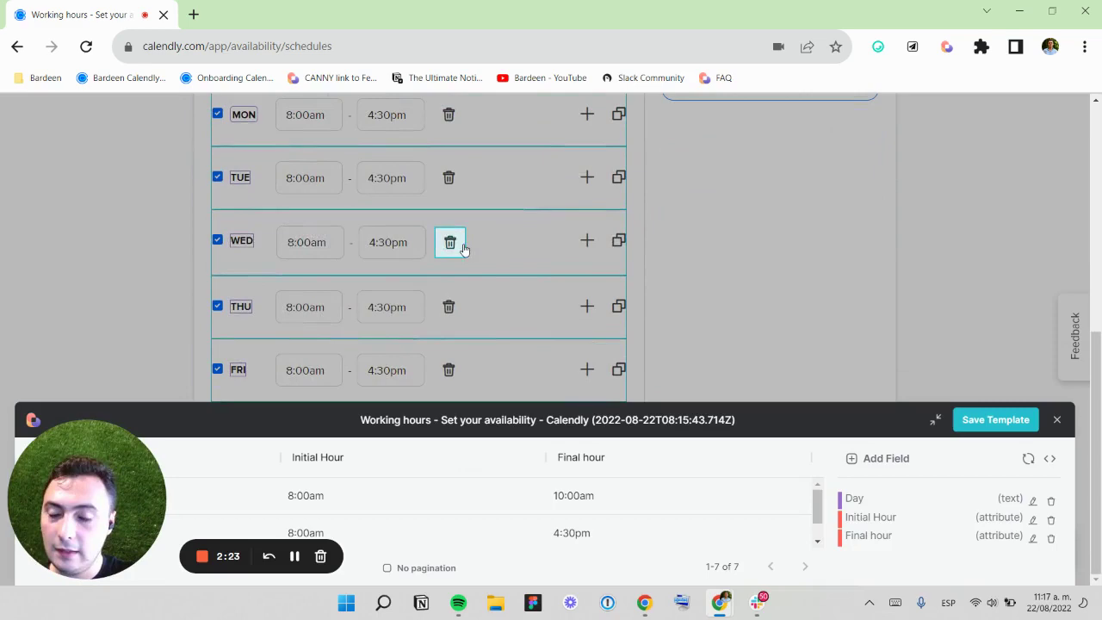
scroll(456, 259, up, 5)
scroll(465, 268, down, 5)
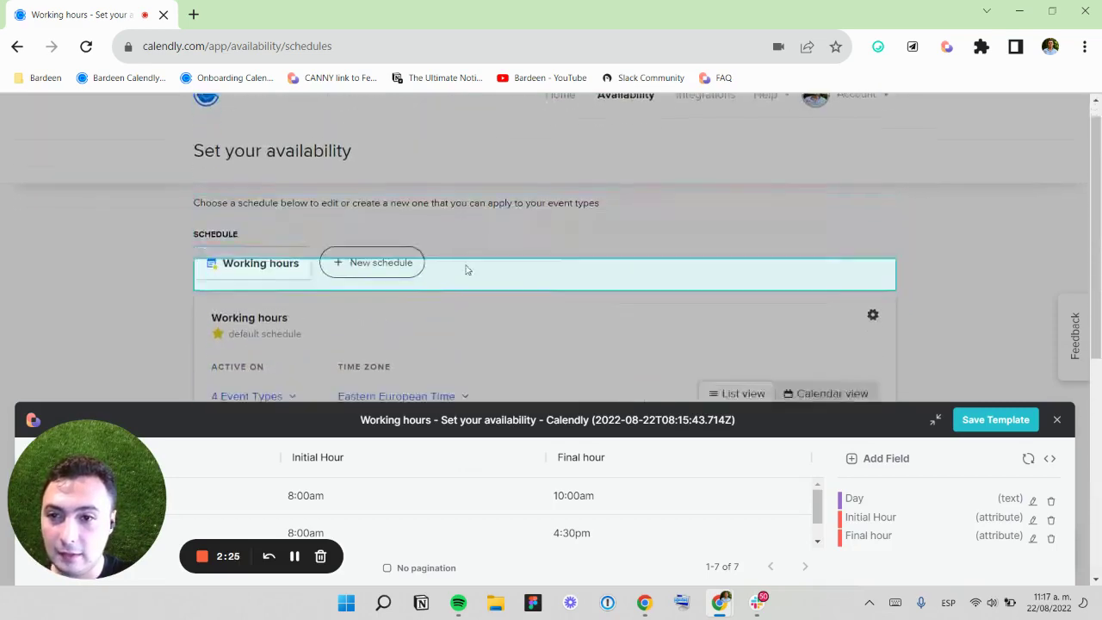
scroll(457, 250, up, 5)
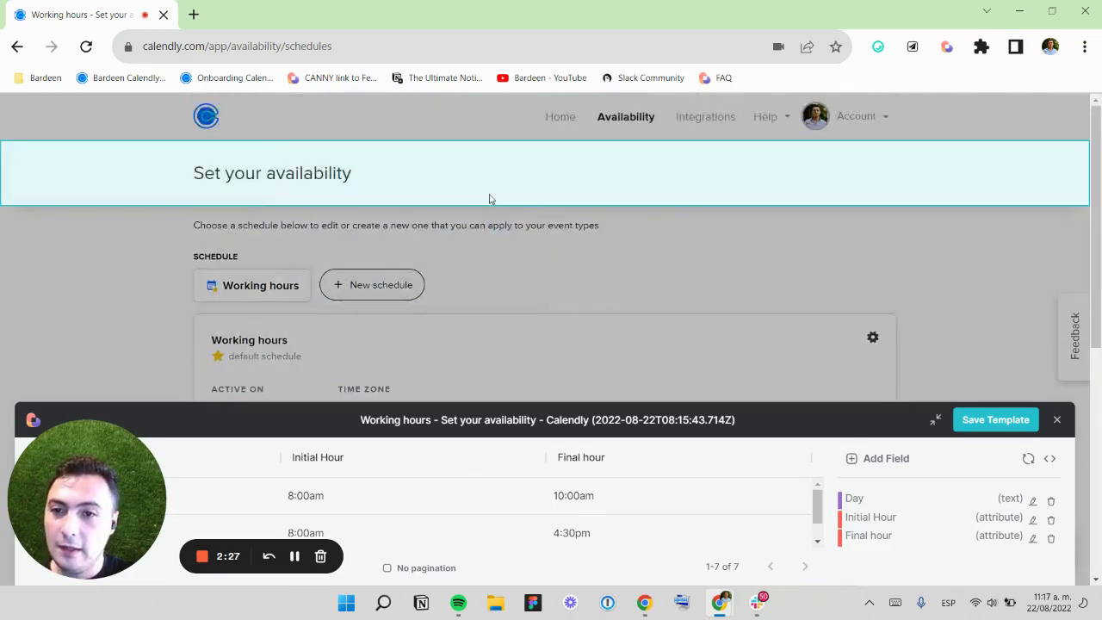
scroll(488, 203, down, 3)
scroll(488, 206, down, 2)
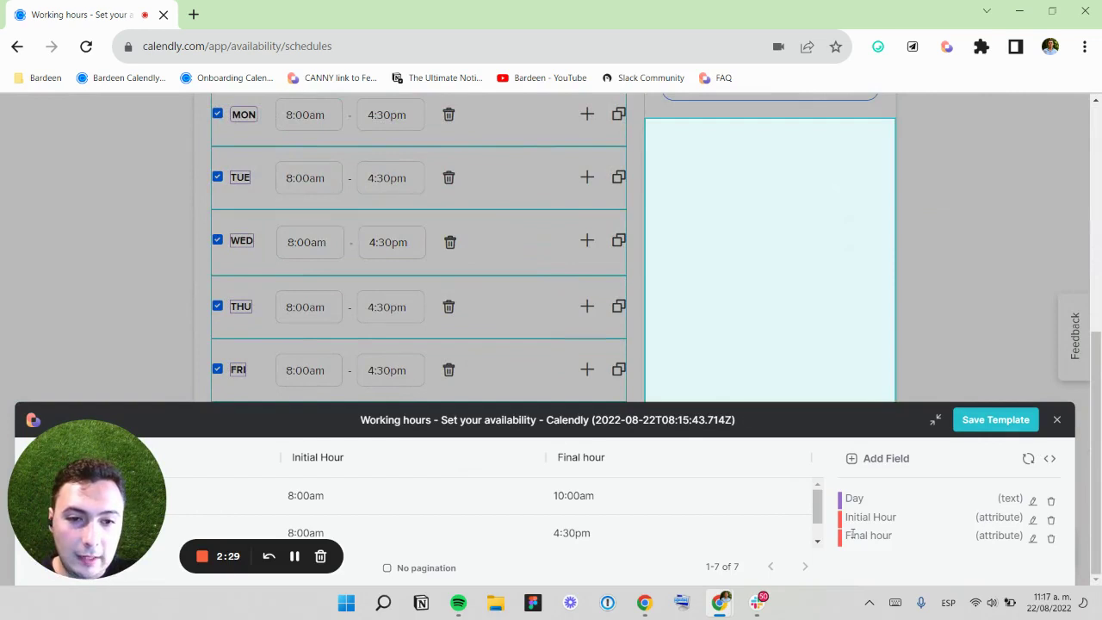
scroll(850, 320, up, 3)
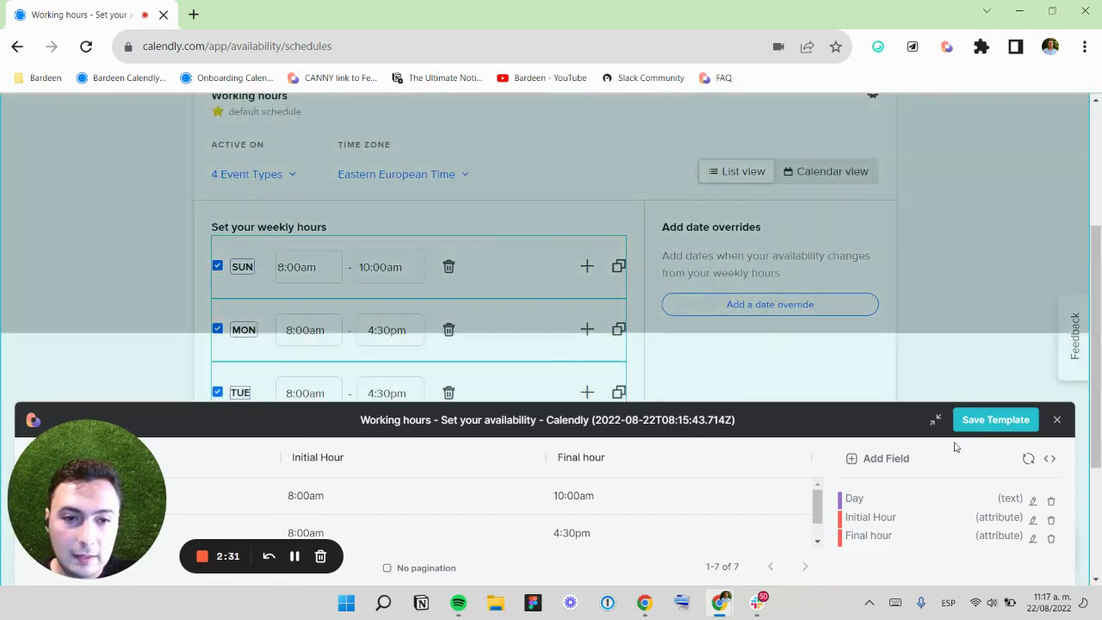
click(1003, 420)
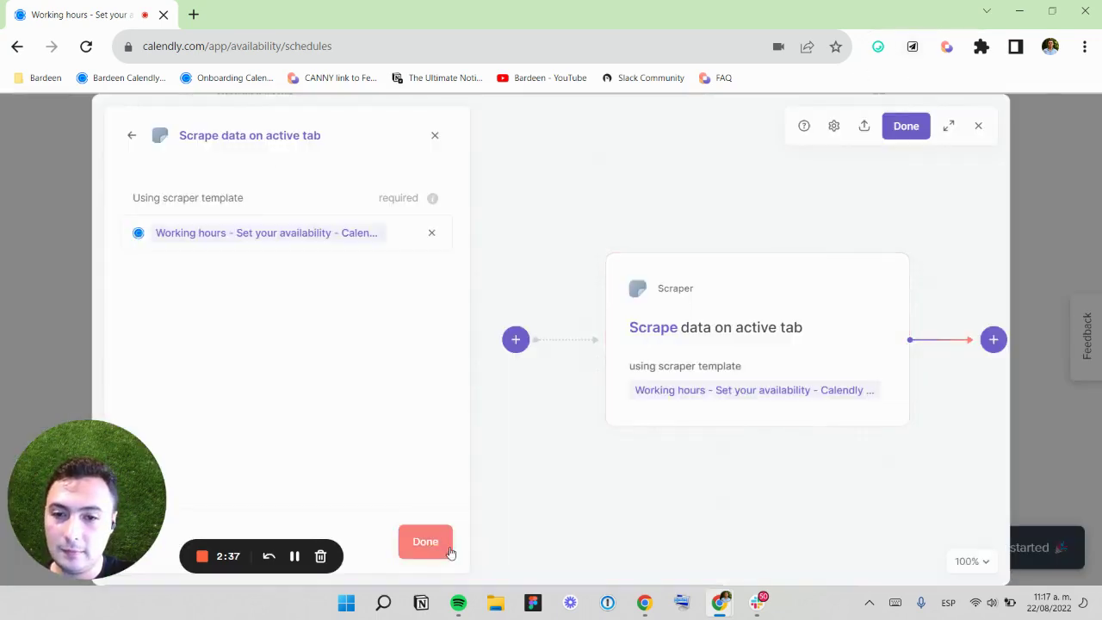
Close the scrape step settings, retitle the playbook 'Calendly availability' and save it
click(435, 552)
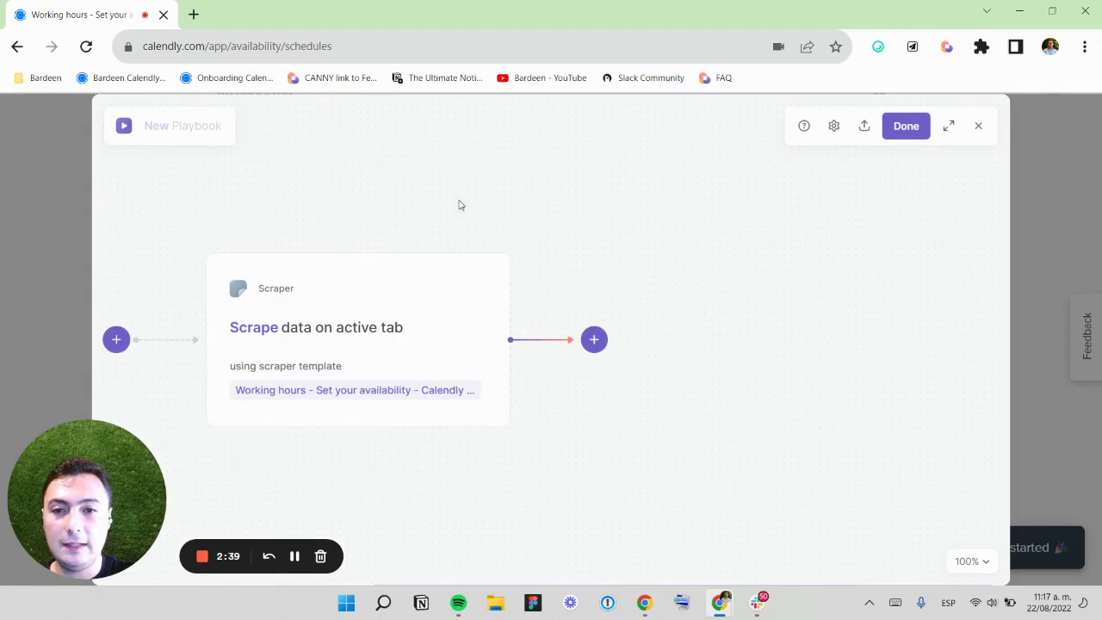
click(183, 126)
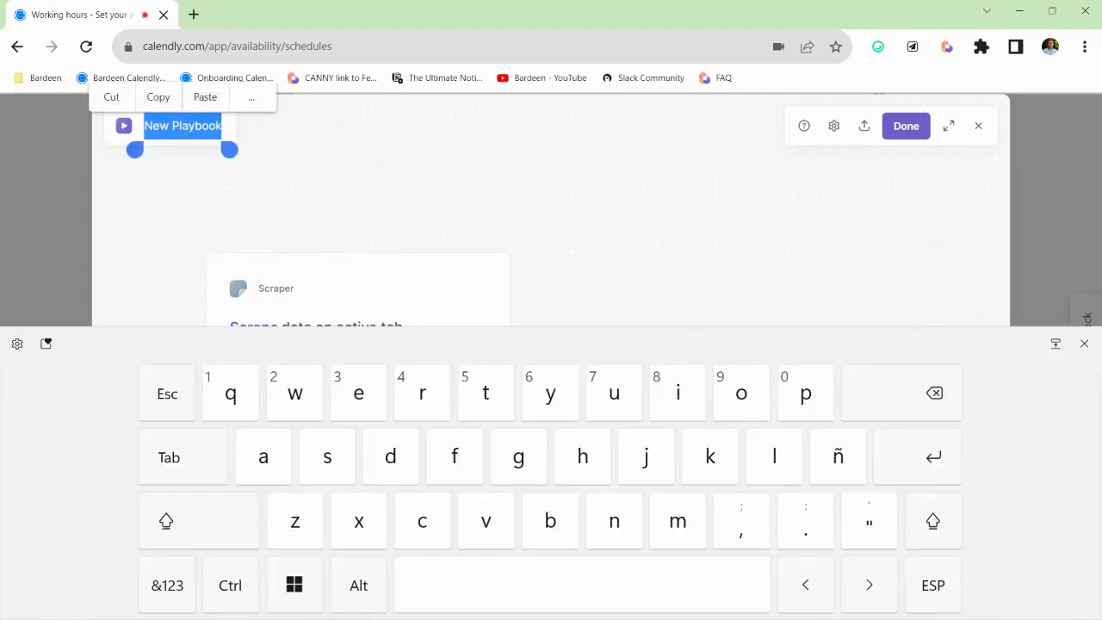
click(199, 520)
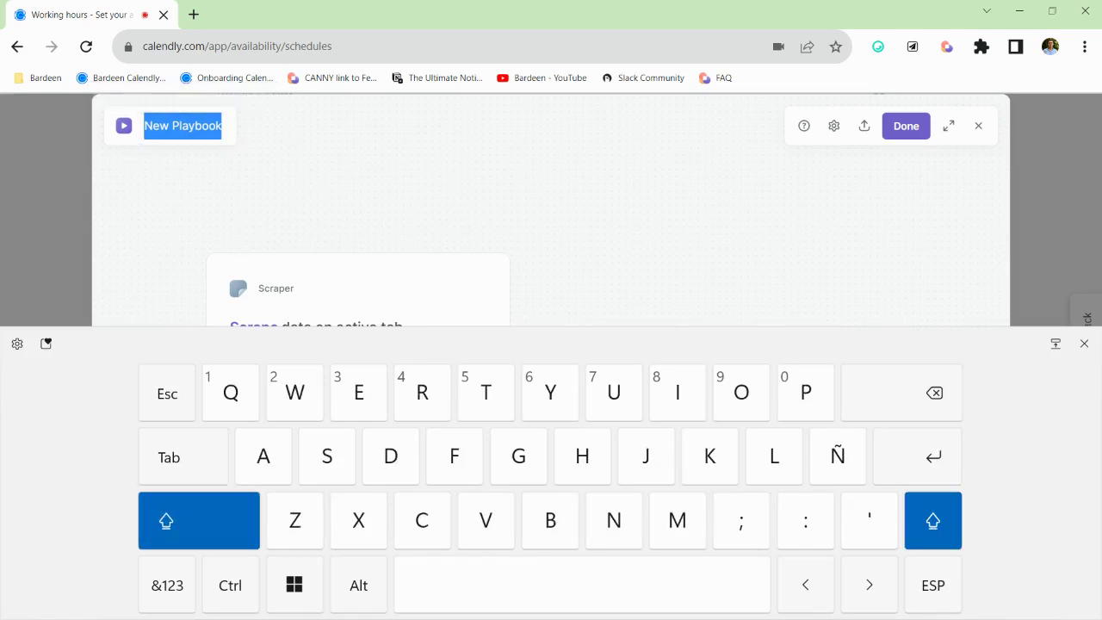
text(CAl)
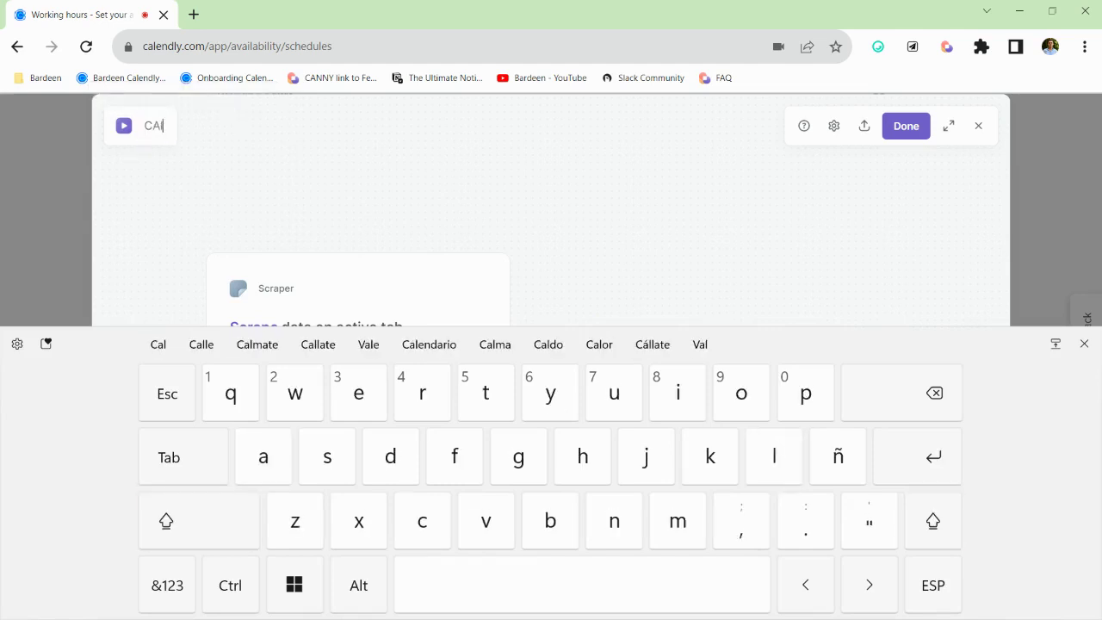
key(BackSpace)
key(BackSpace)
text(lendly)
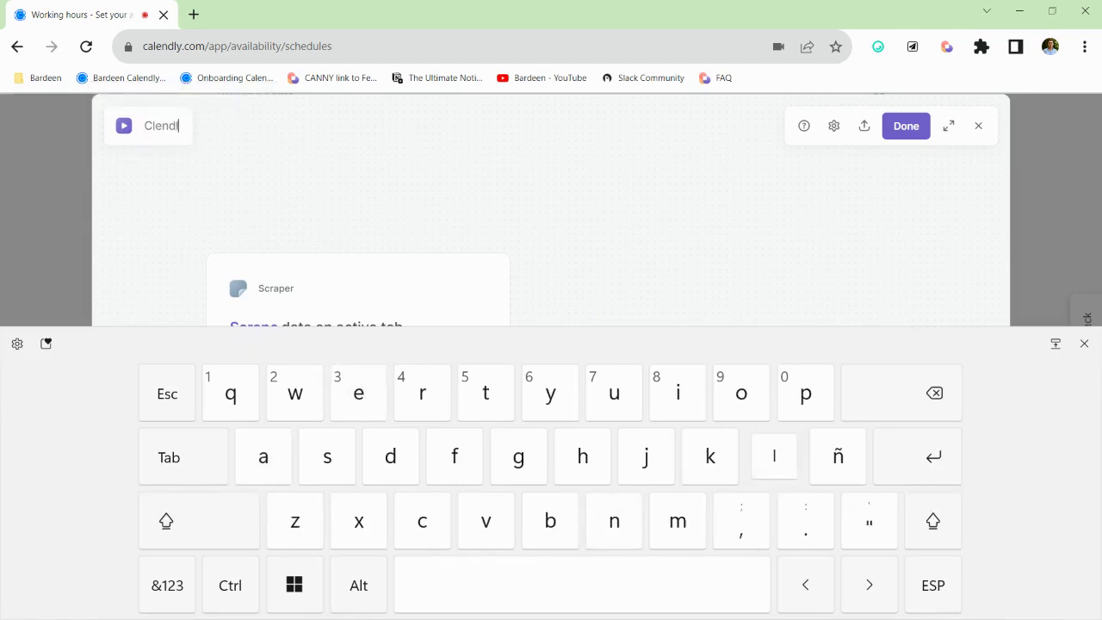
key(BackSpace)
key(BackSpace)
key(BackSpace)
key(BackSpace)
key(BackSpace)
key(BackSpace)
key(BackSpace)
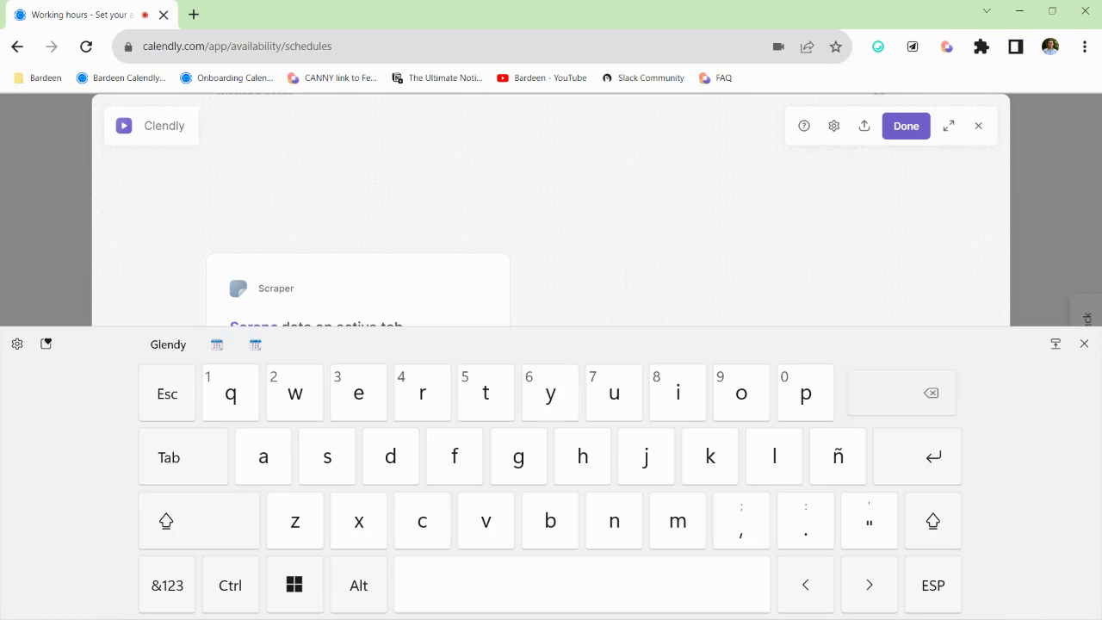
text(ale)
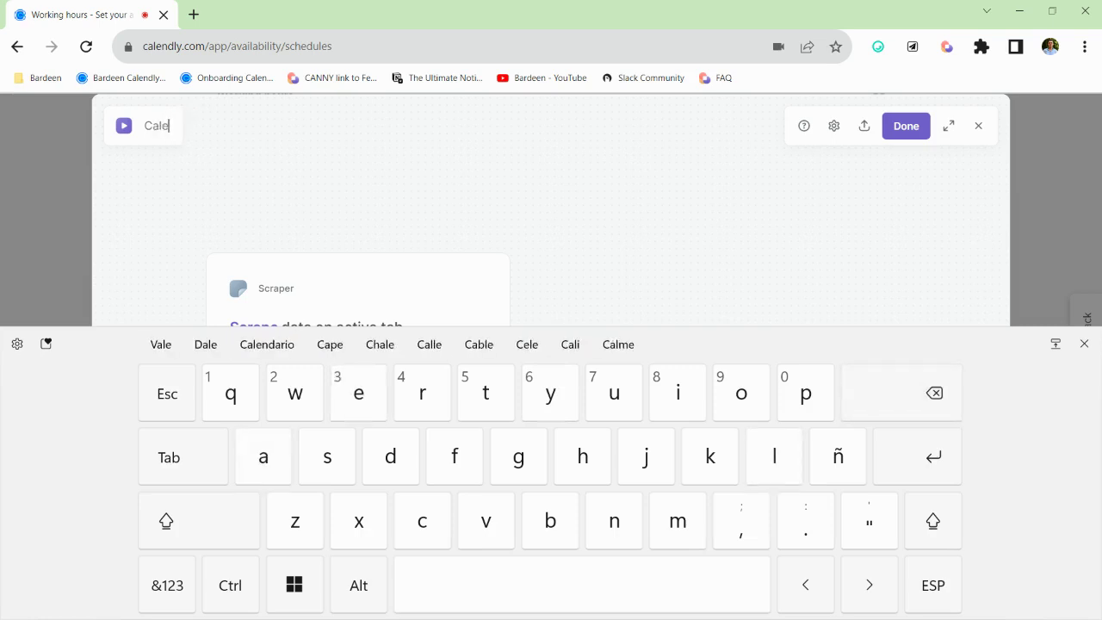
text(ndly awvai)
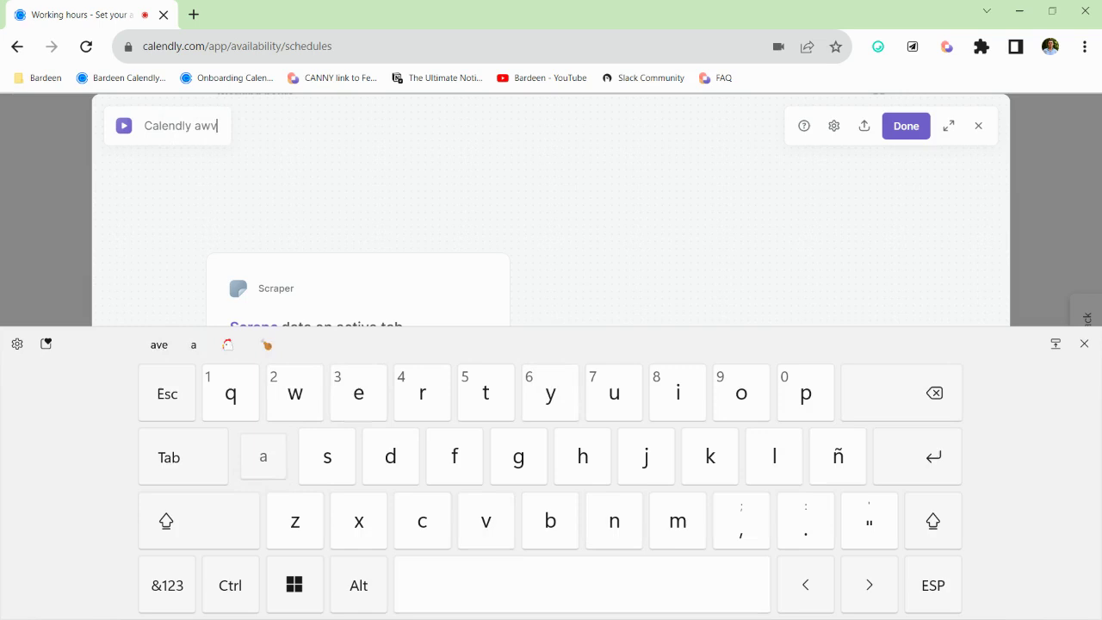
key(BackSpace)
key(BackSpace)
key(BackSpace)
key(BackSpace)
text(ai)
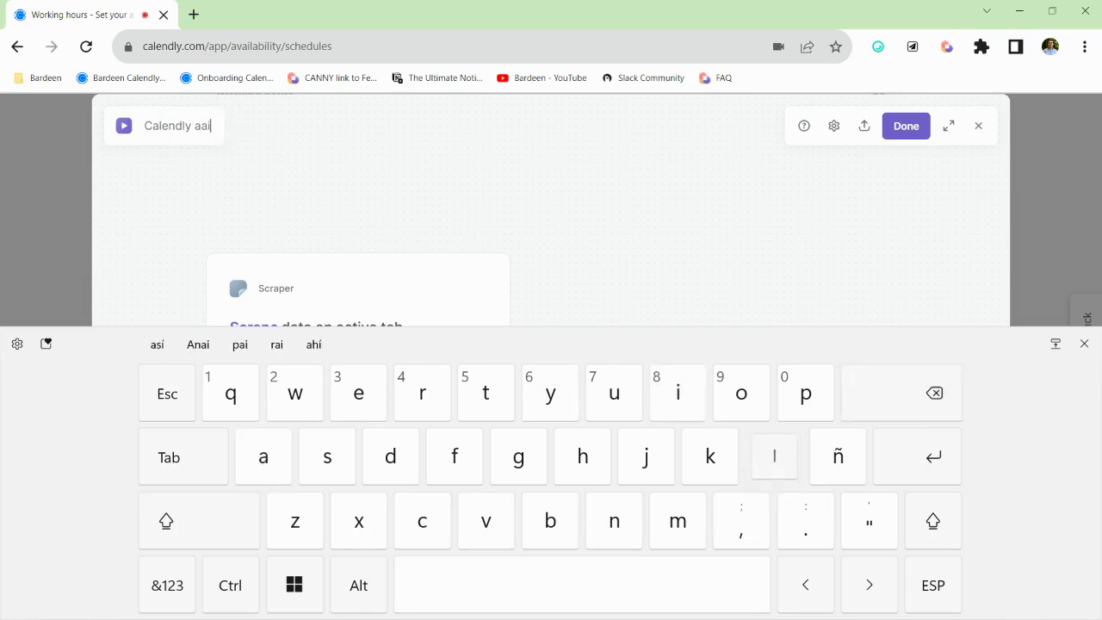
text(lability)
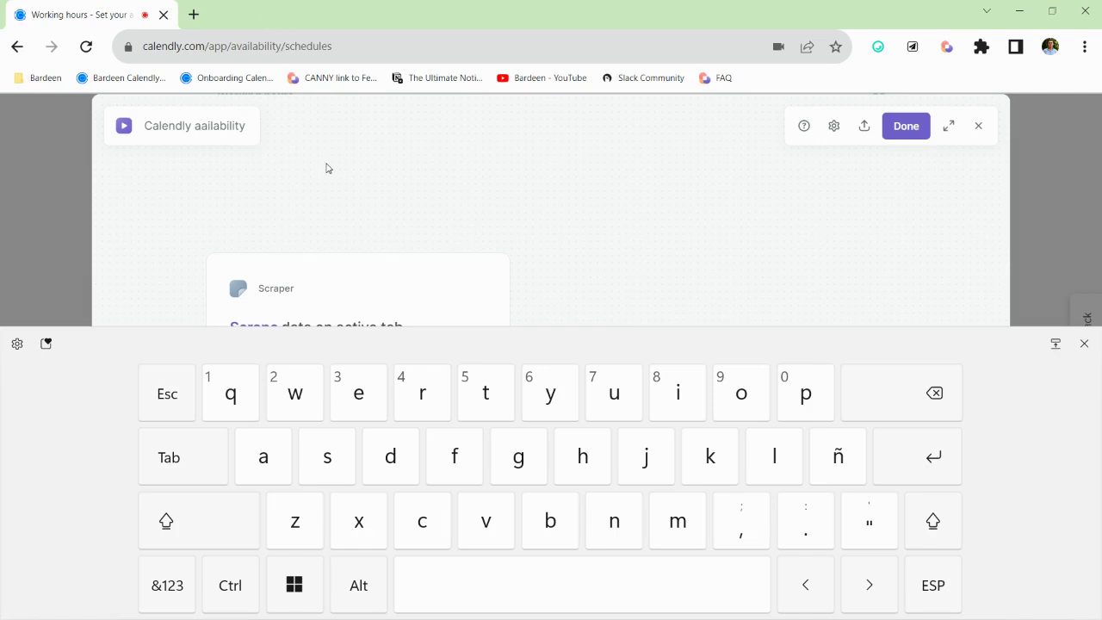
key(BackSpace)
text(va)
click(910, 127)
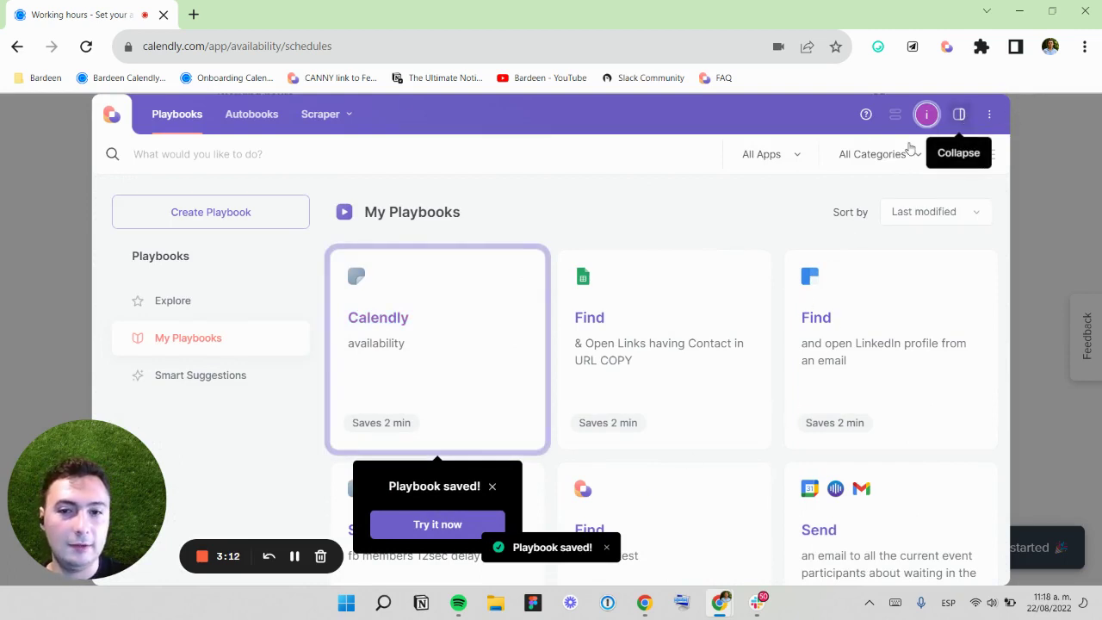
Run Calendly availability from the side panel and check rows like Sun 8:00am–10:00am, Mon 4:30pm
click(958, 114)
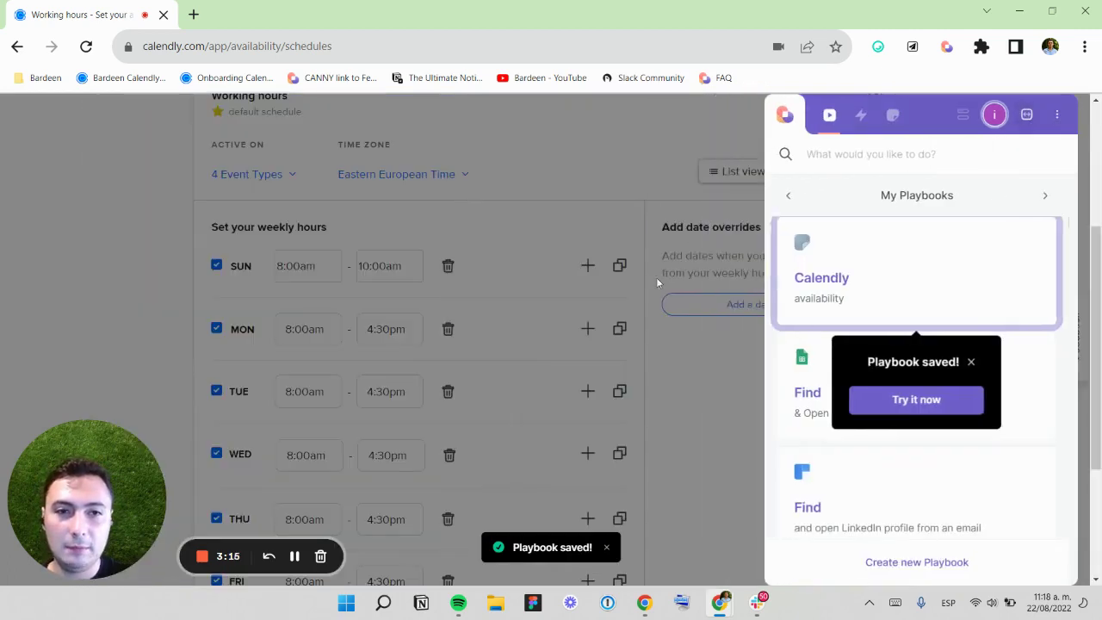
click(960, 267)
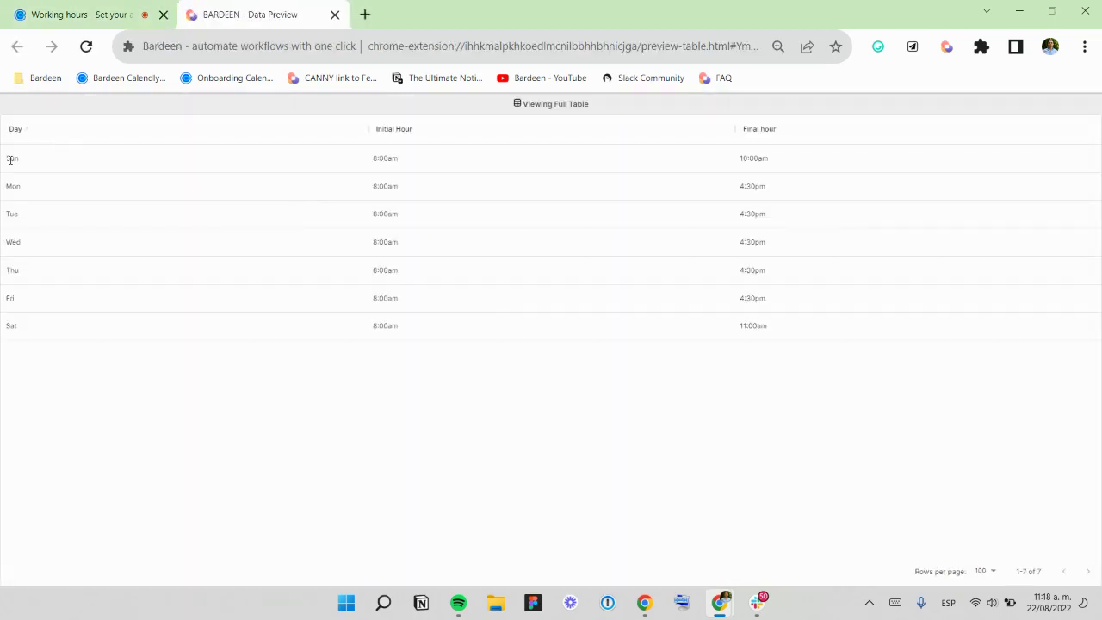
click(11, 159)
click(376, 162)
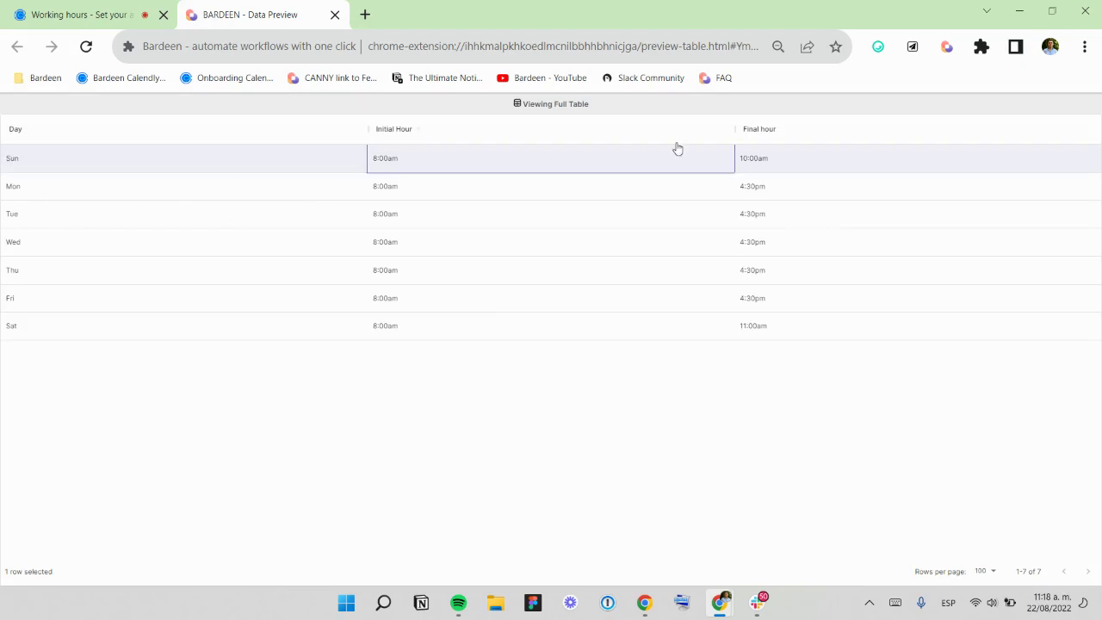
click(776, 156)
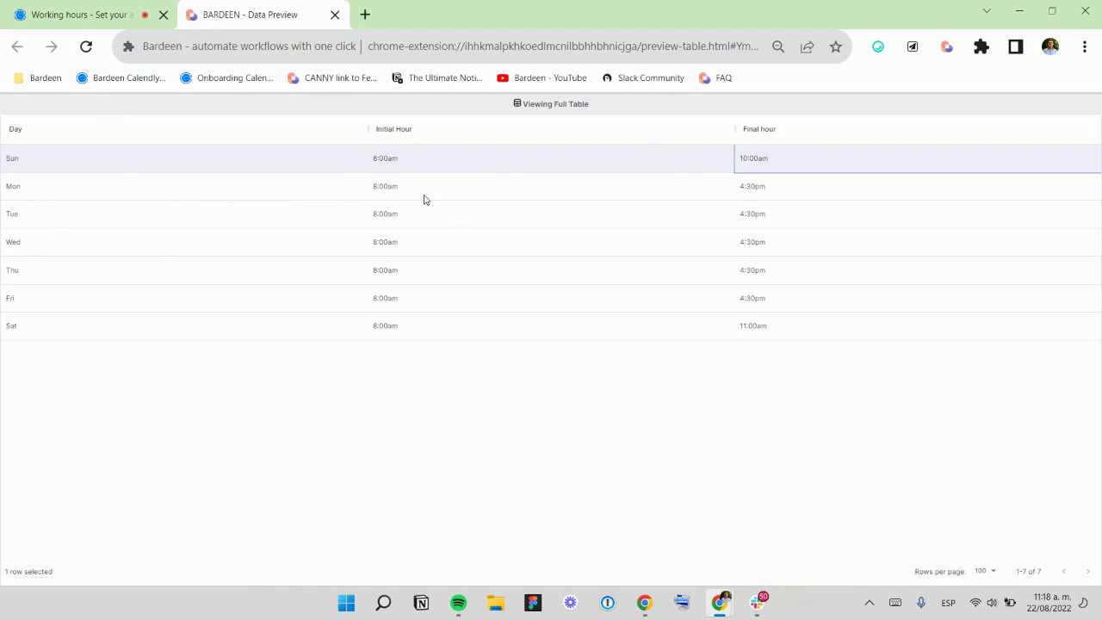
click(660, 189)
click(829, 193)
drag(405, 324, 169, 331)
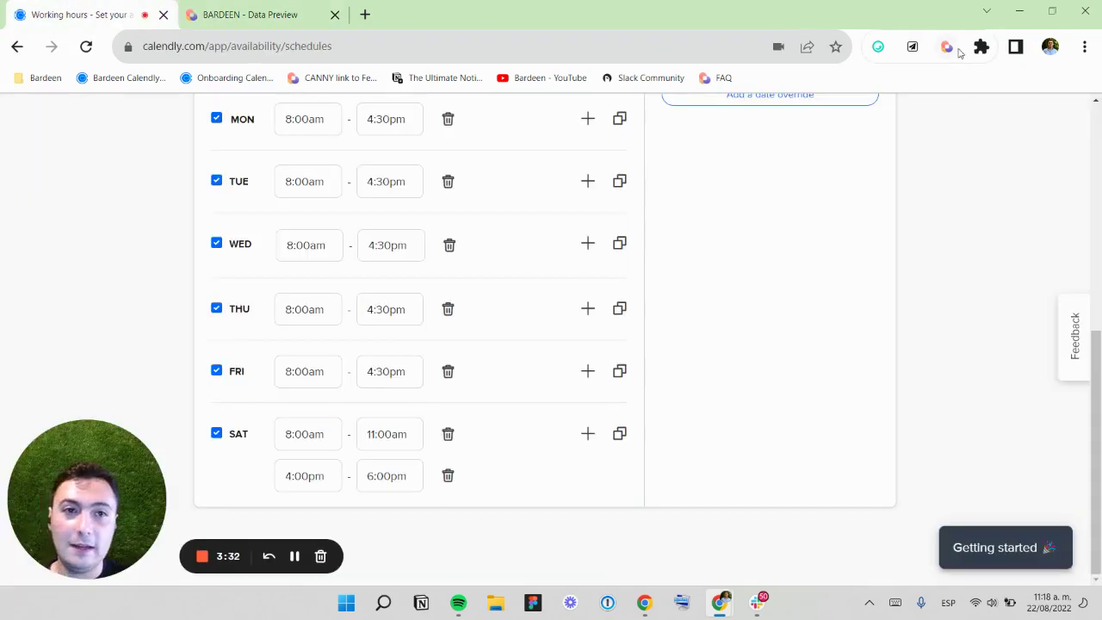
Open Calendly availability in the builder and add a Scrape Data In The Background action
click(949, 47)
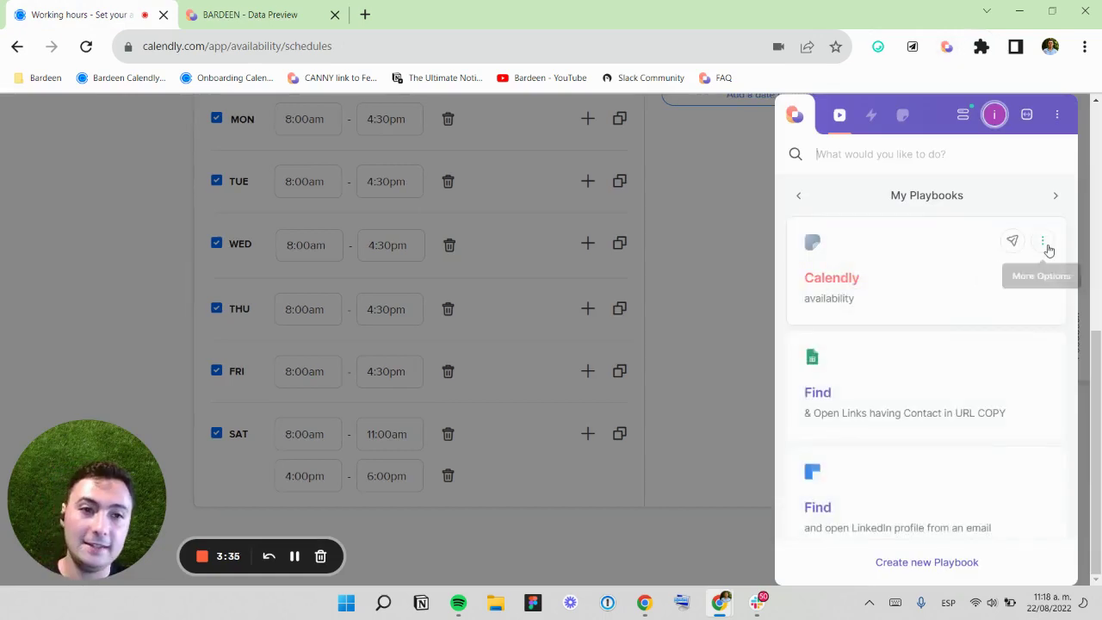
click(1047, 245)
click(915, 355)
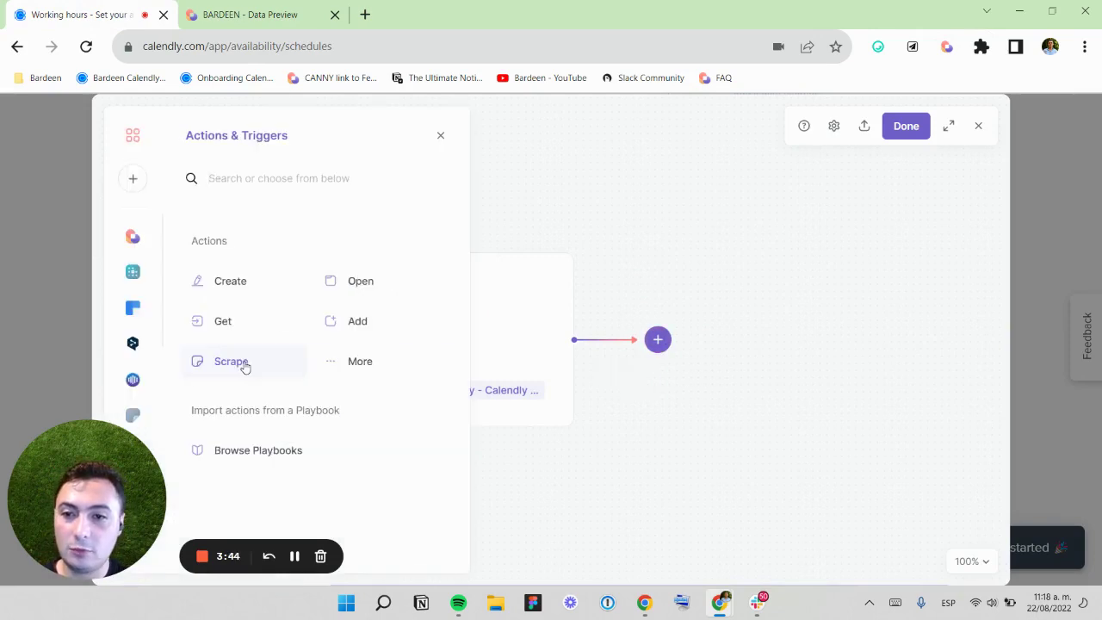
click(233, 362)
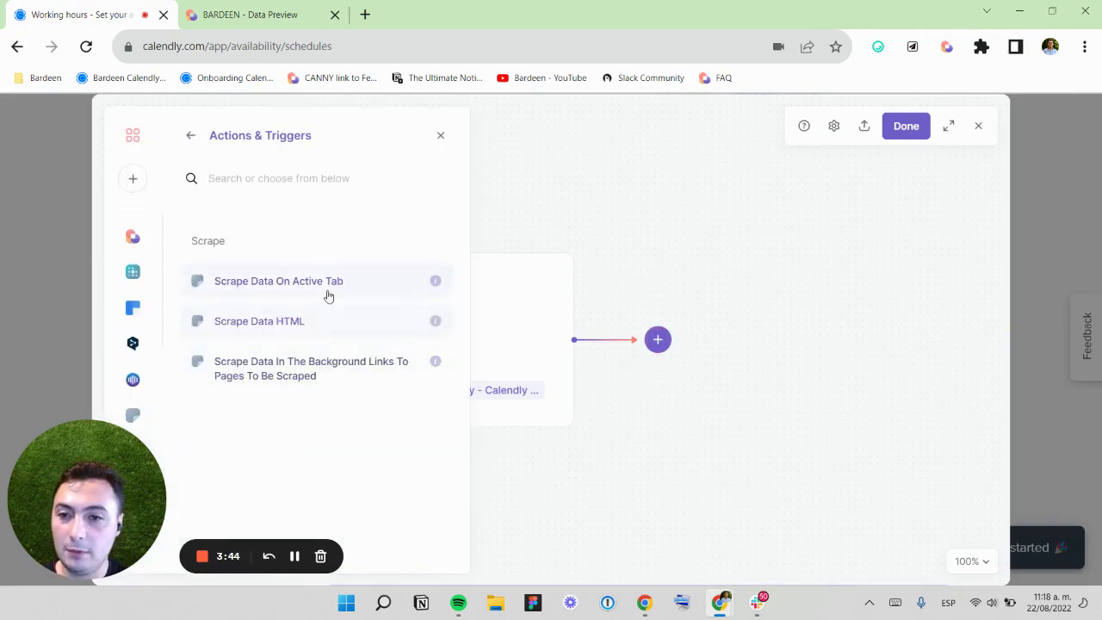
click(329, 368)
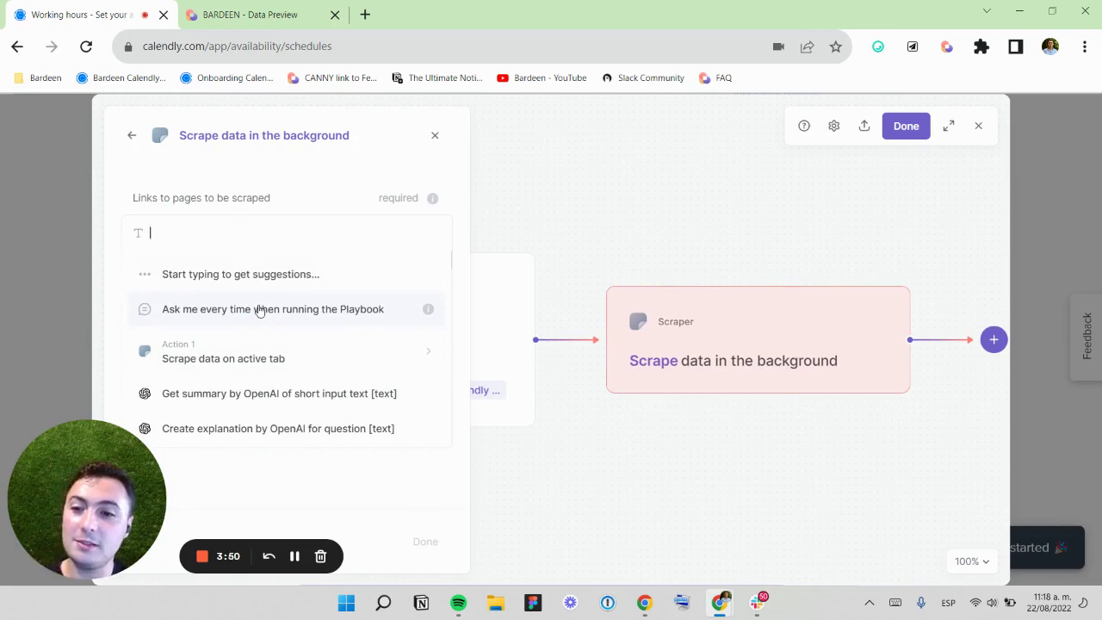
Delete the old active-tab scraping step from the playbook
click(652, 241)
mouse_move(541, 289)
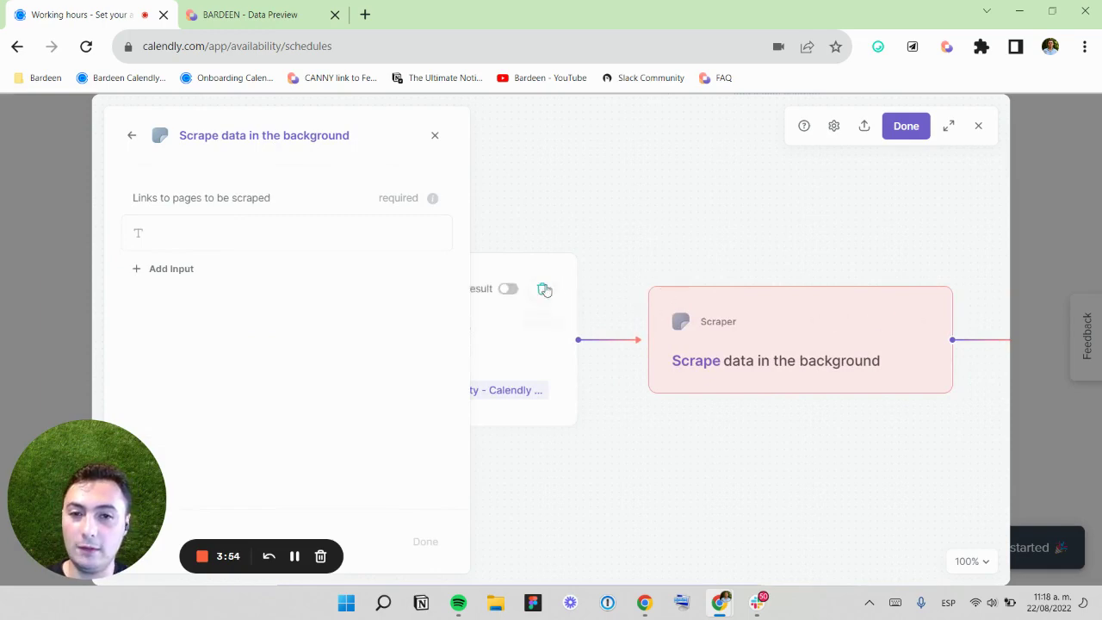
click(540, 290)
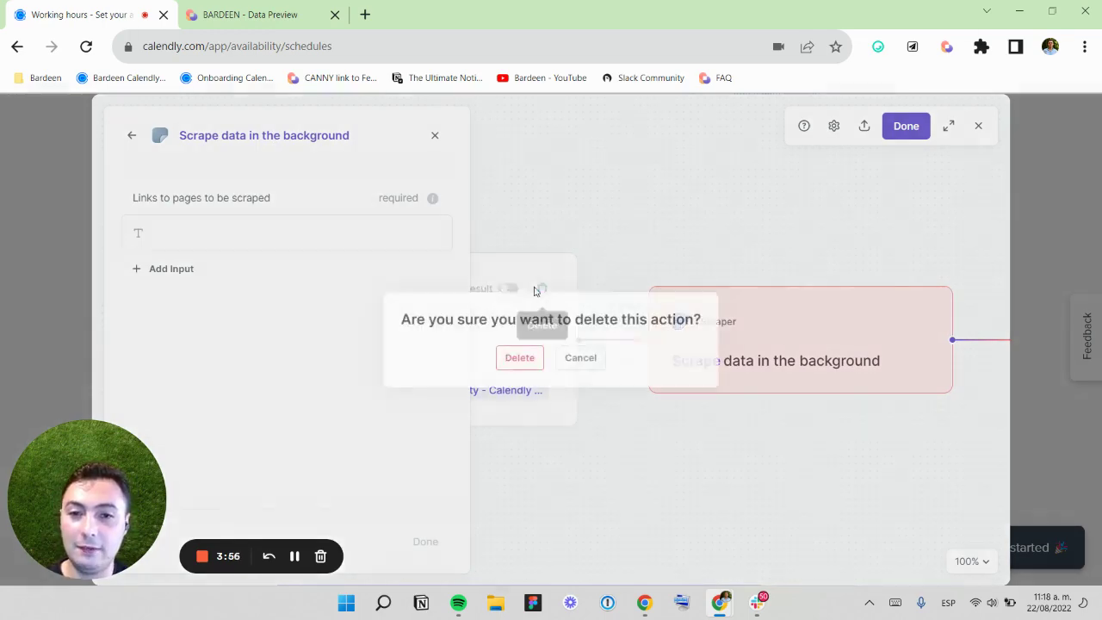
click(519, 356)
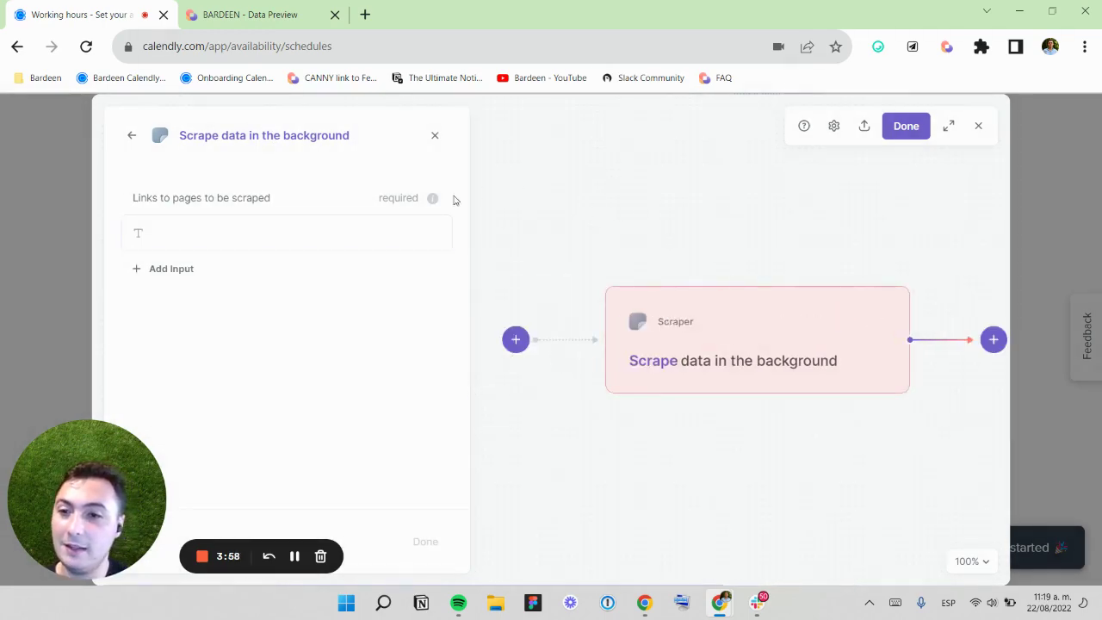
Make the scraper's Links field ask on every run, naming the input 'Calendly availability link'
click(227, 243)
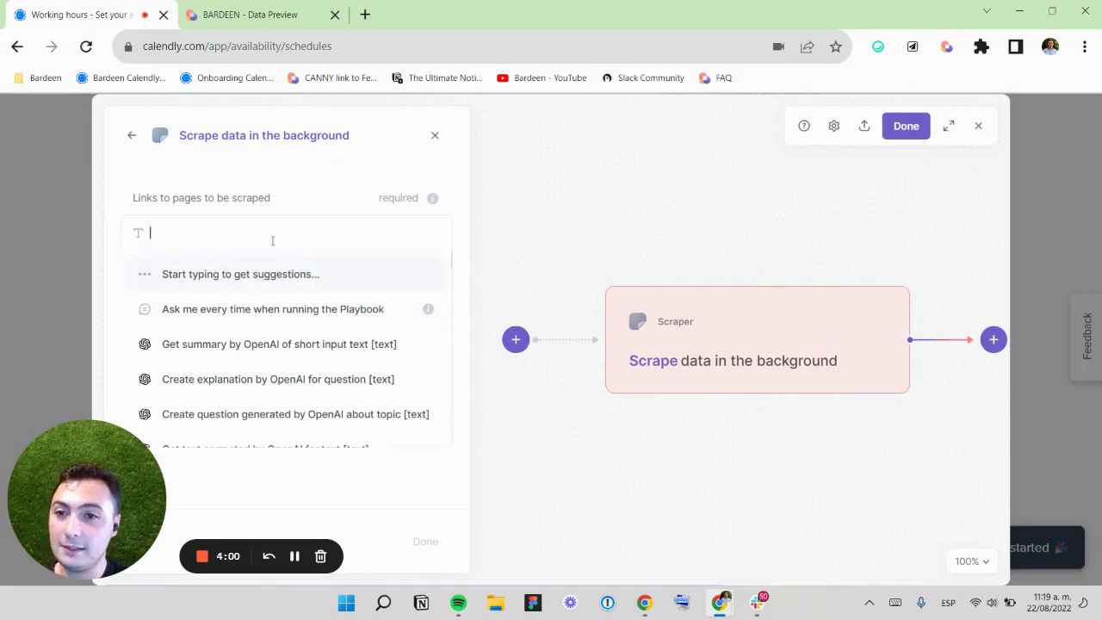
click(273, 310)
click(200, 358)
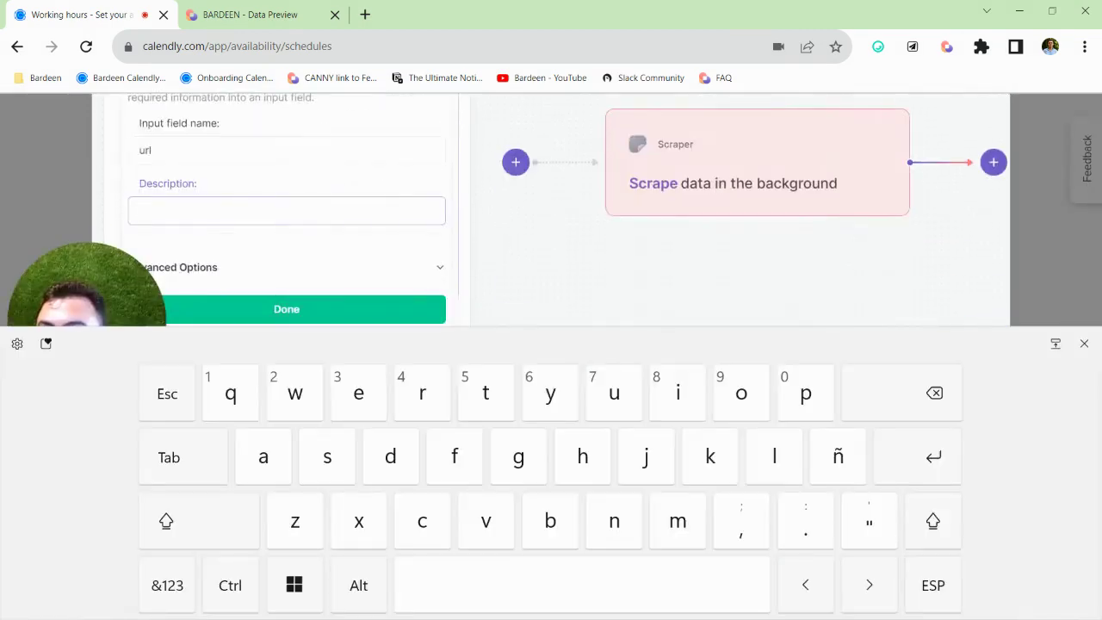
click(149, 151)
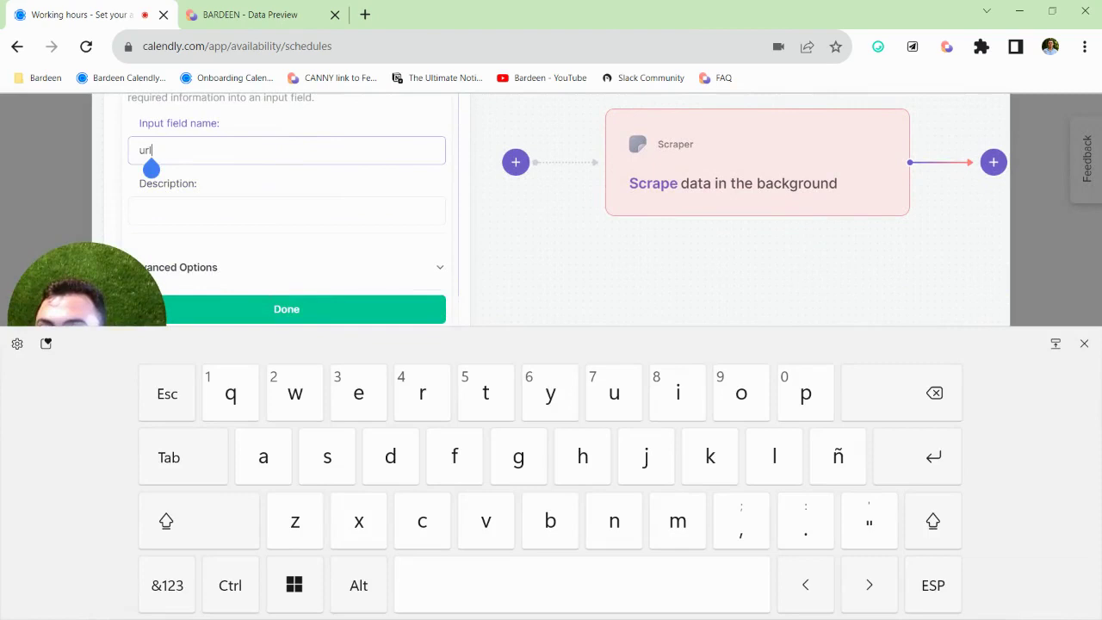
key(BackSpace)
key(BackSpace)
key(BackSpace)
text(Calendly)
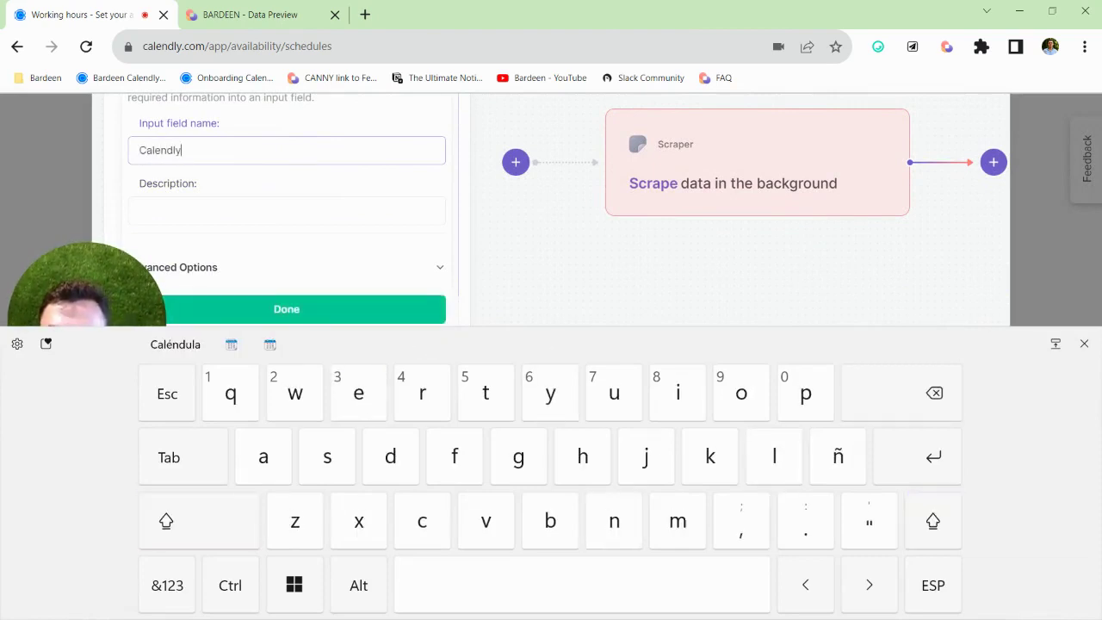
text( availab)
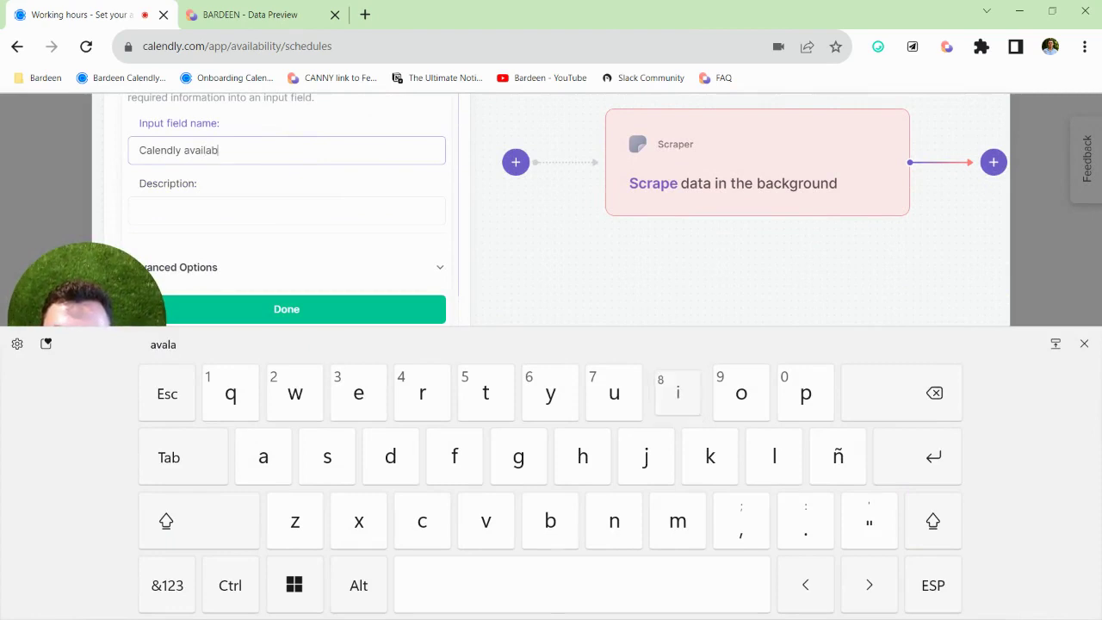
text(ility link)
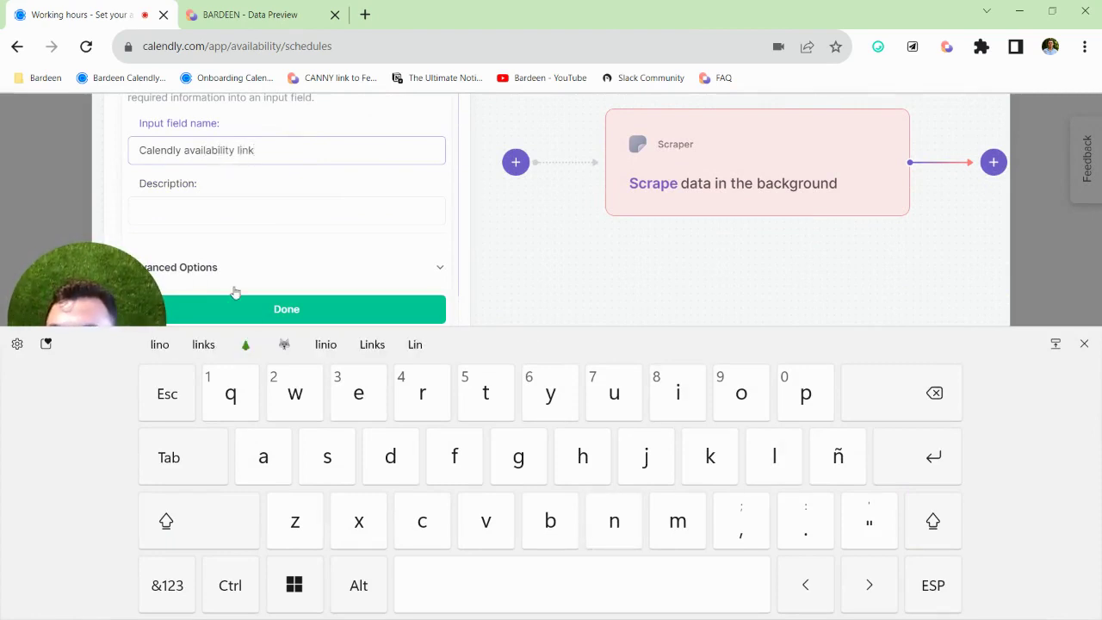
click(248, 317)
click(290, 488)
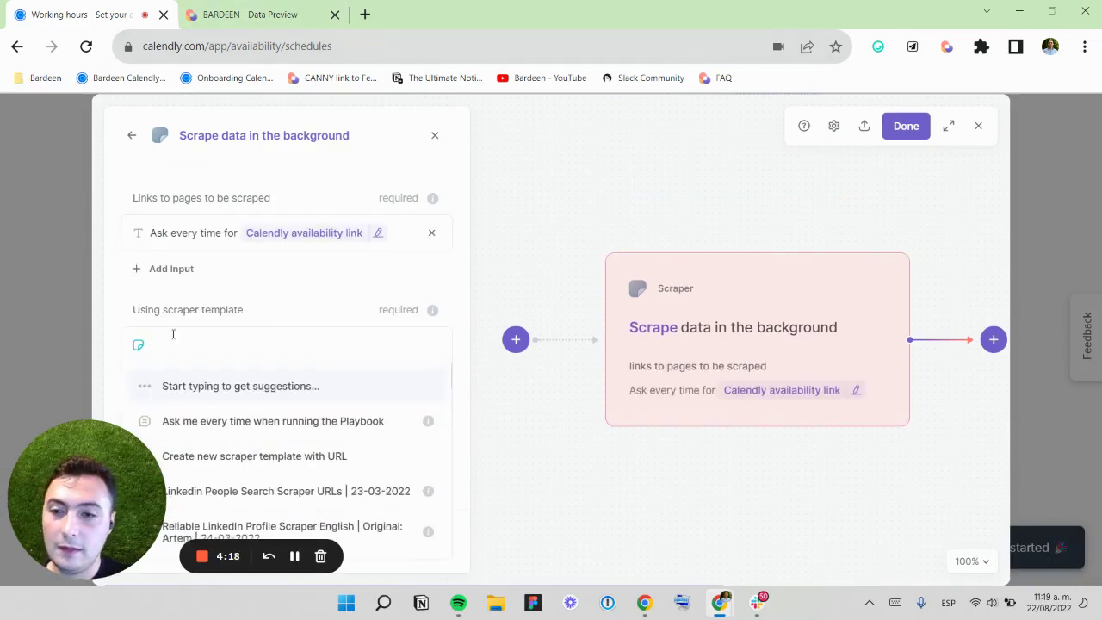
Use the 'Working hours - Set your availability - Calendly' scraper template with Incognito window set to No
scroll(278, 433, down, 10)
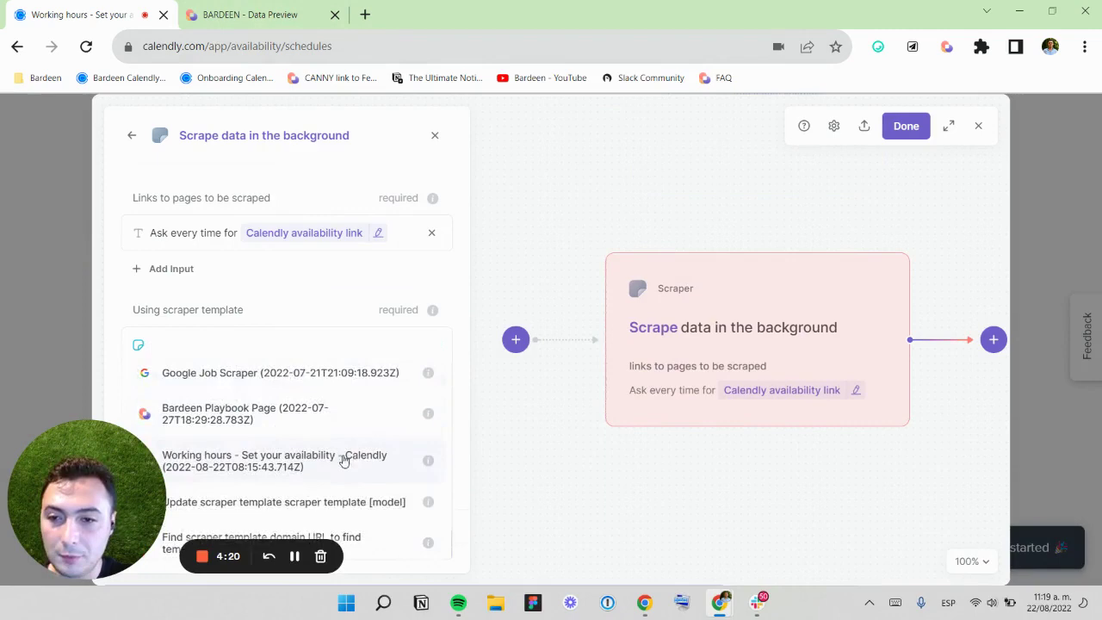
click(348, 449)
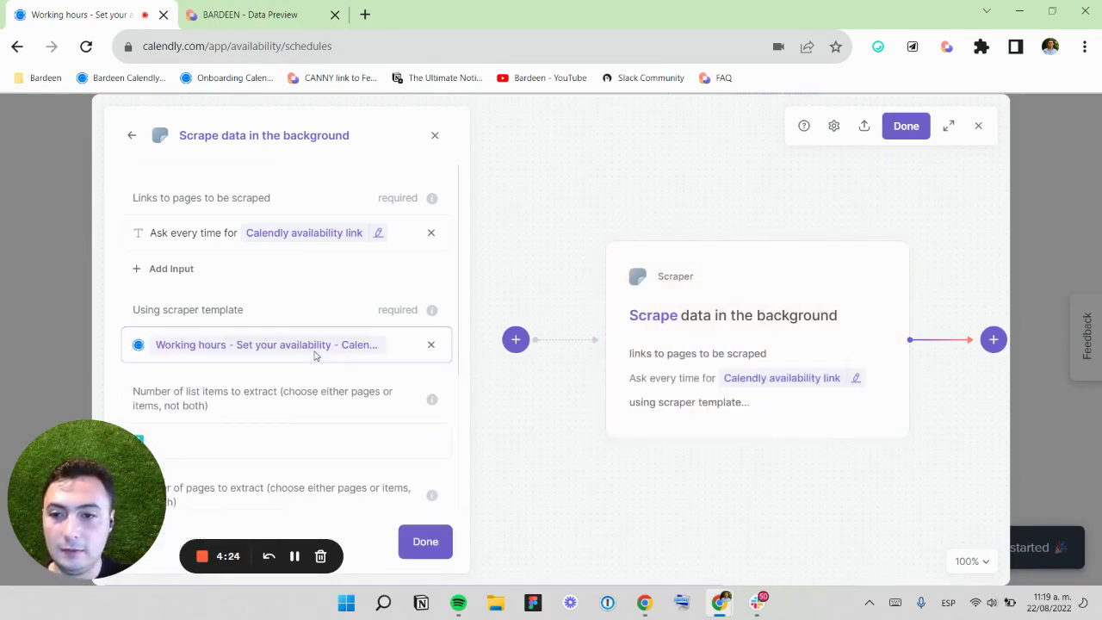
scroll(332, 376, down, 3)
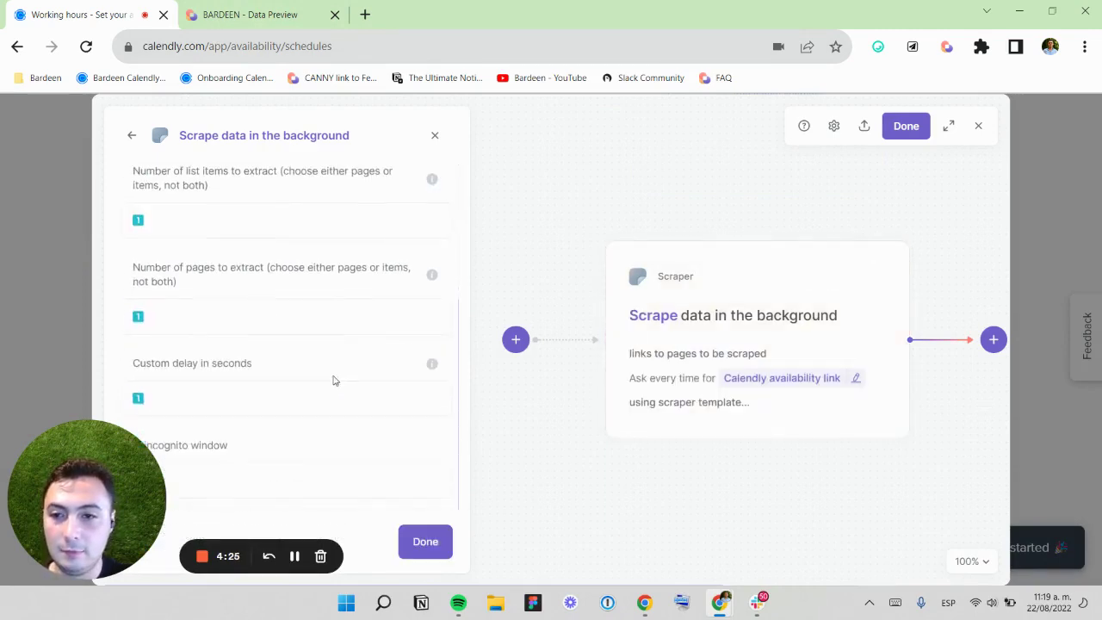
click(283, 481)
click(240, 413)
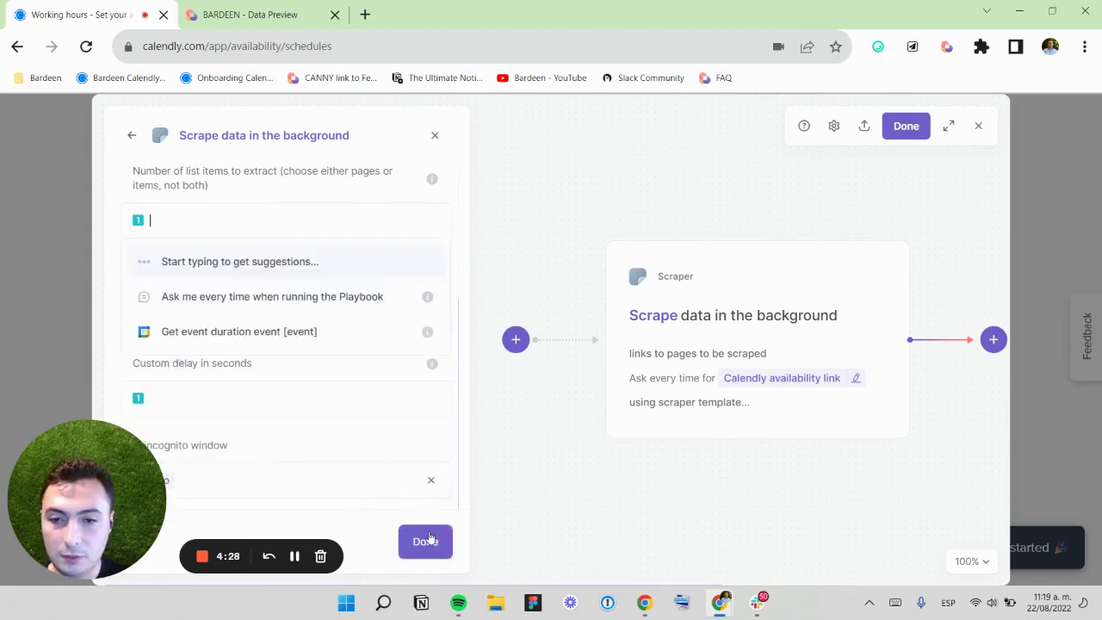
click(426, 541)
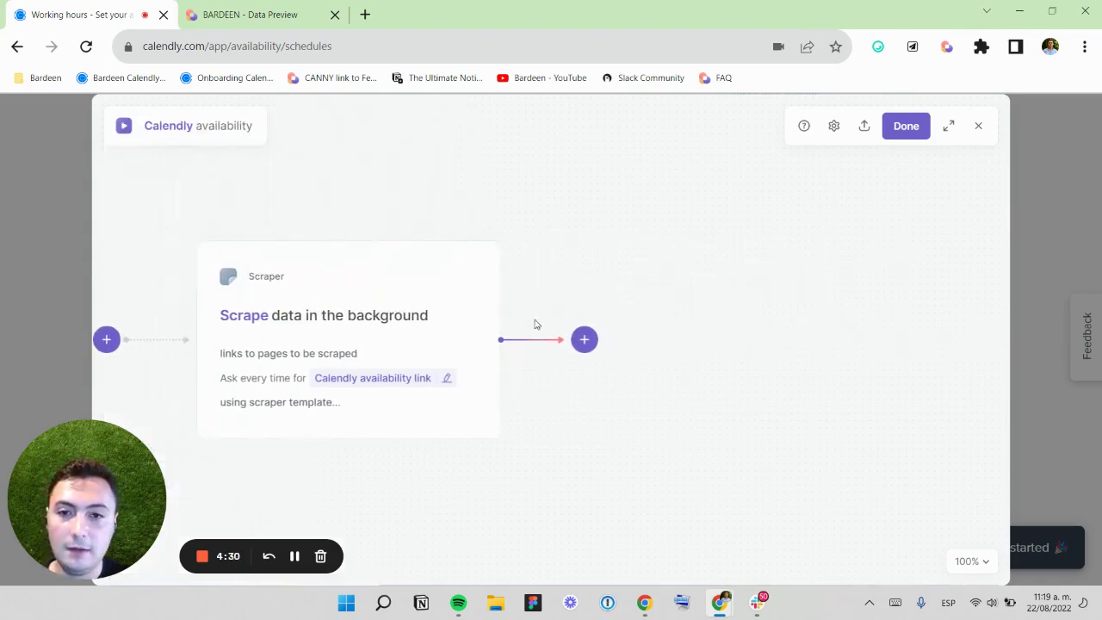
Add a Merge Text action after the background scraper, found by searching 'merge'
click(584, 339)
click(613, 394)
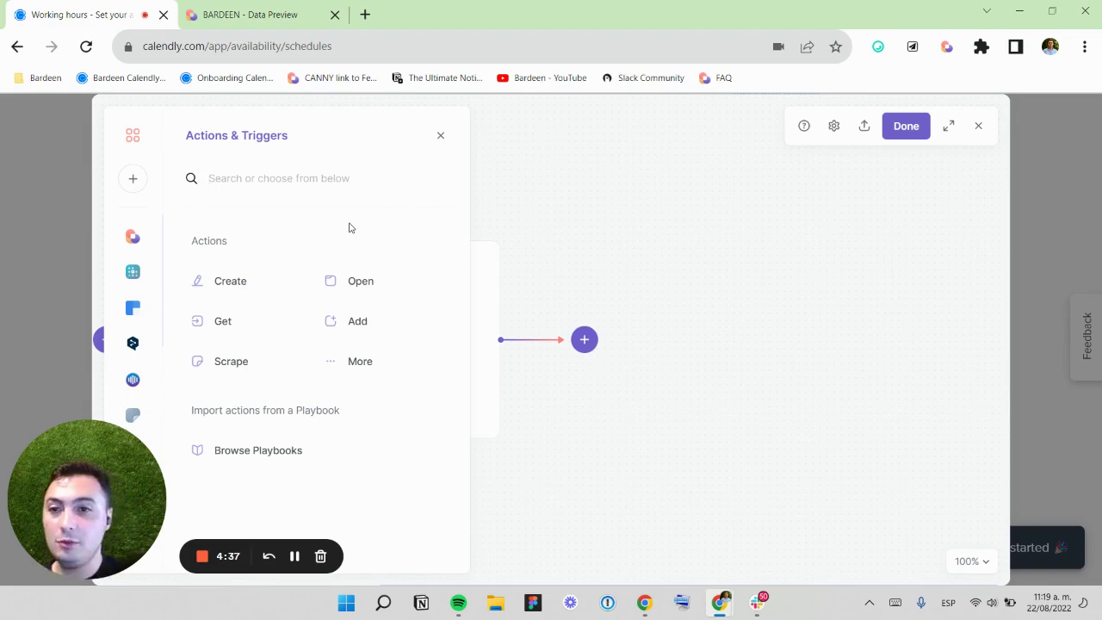
click(278, 178)
text(merge)
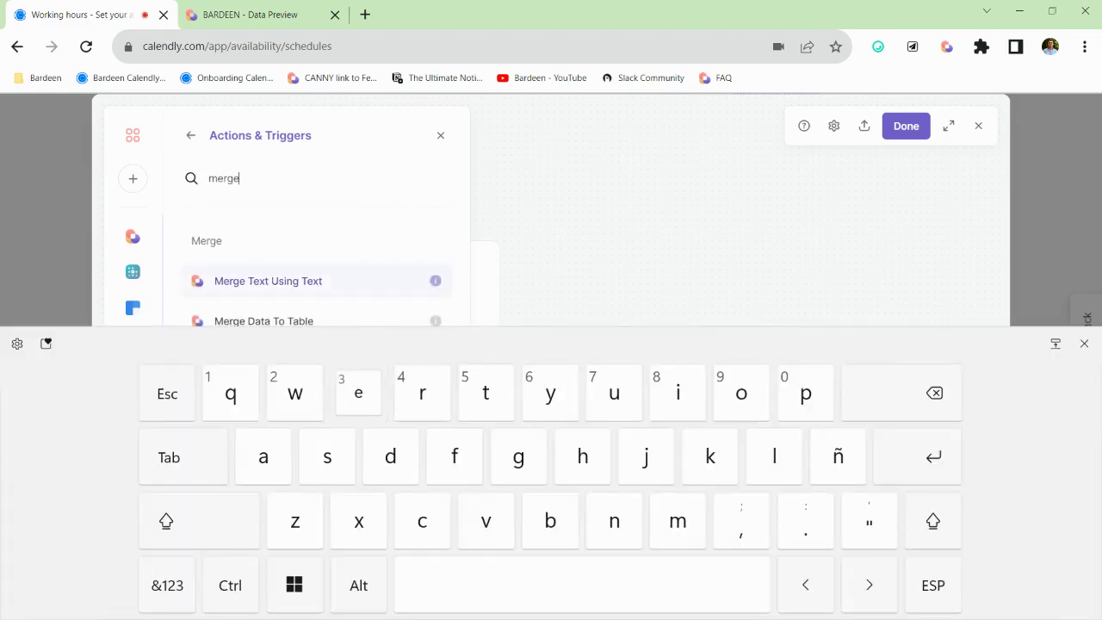
click(259, 278)
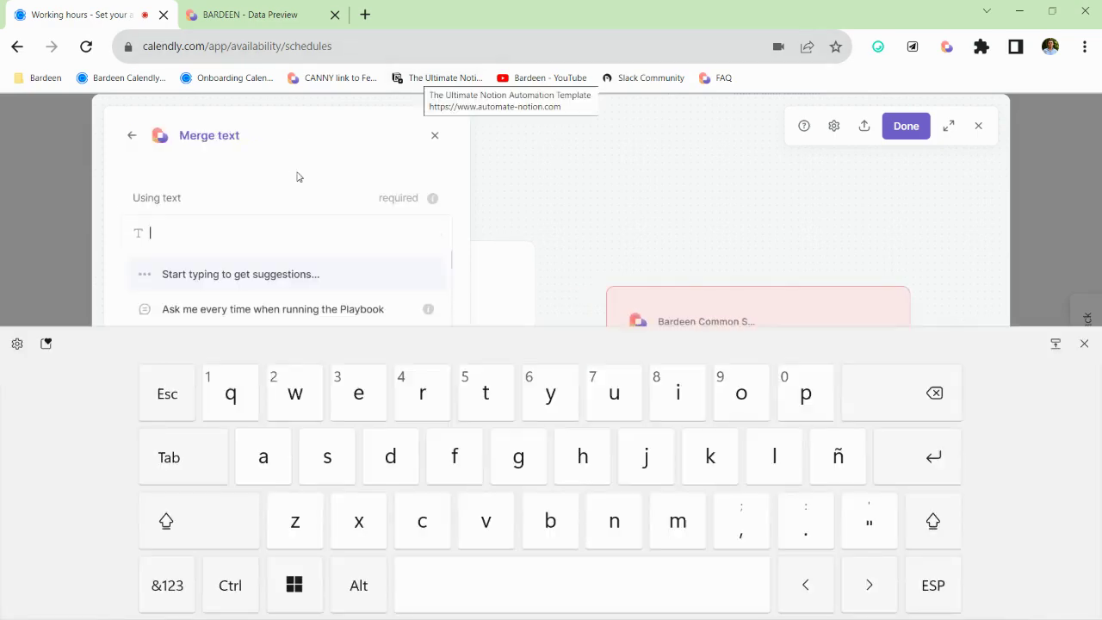
Enter 'Hey, these are my scheduling hours:' as the first text to merge
text(Hey, these are my scheduling hours)
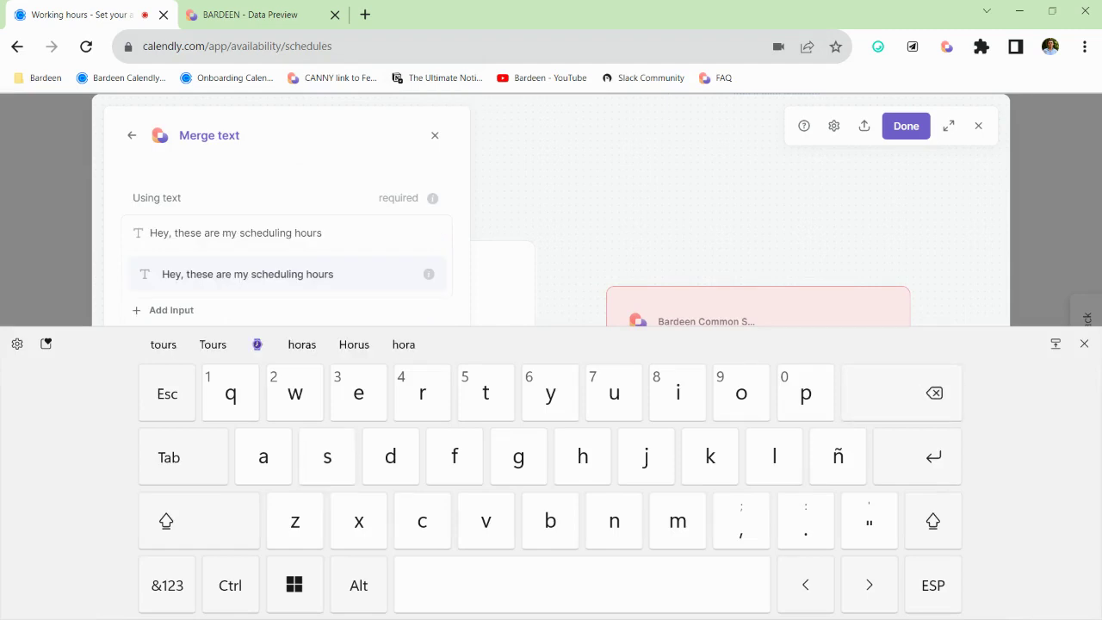
click(167, 585)
text(:)
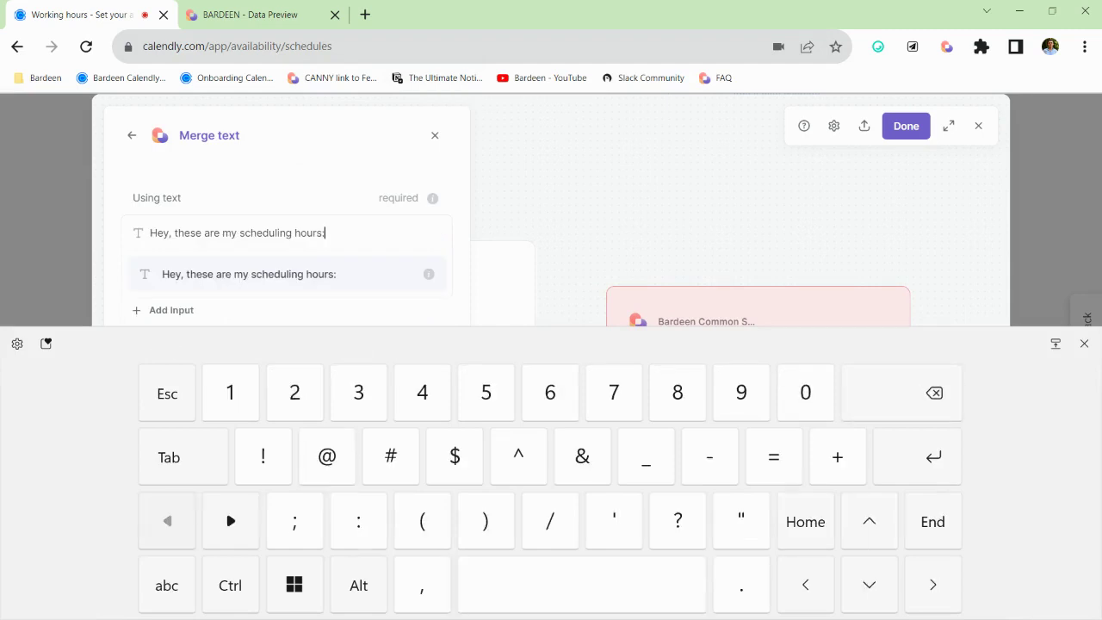
click(348, 274)
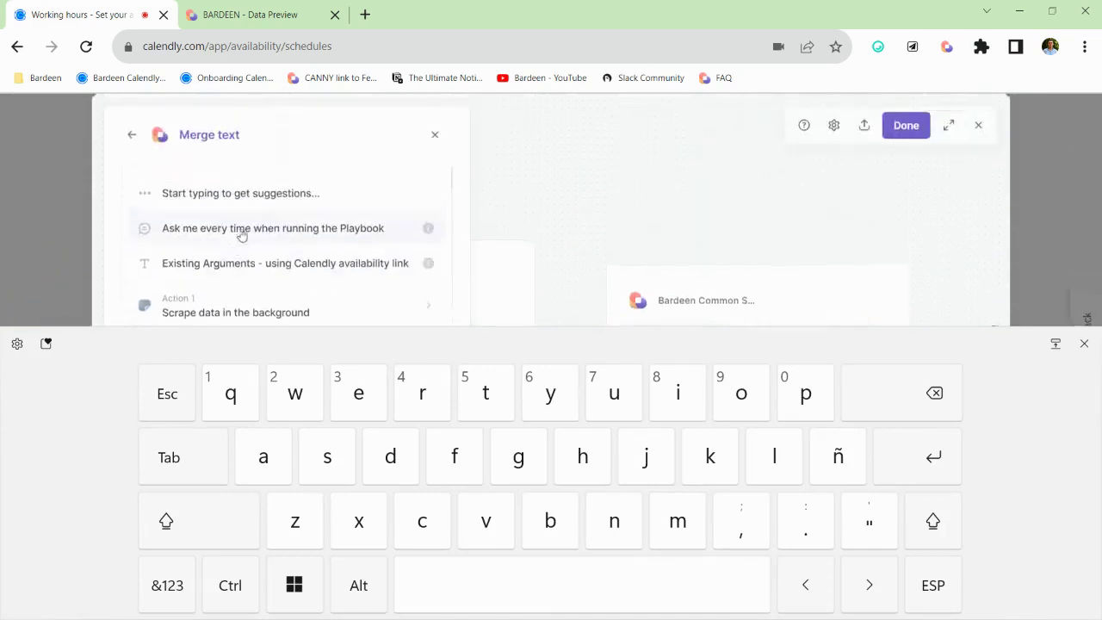
scroll(261, 272, down, 5)
scroll(270, 234, up, 3)
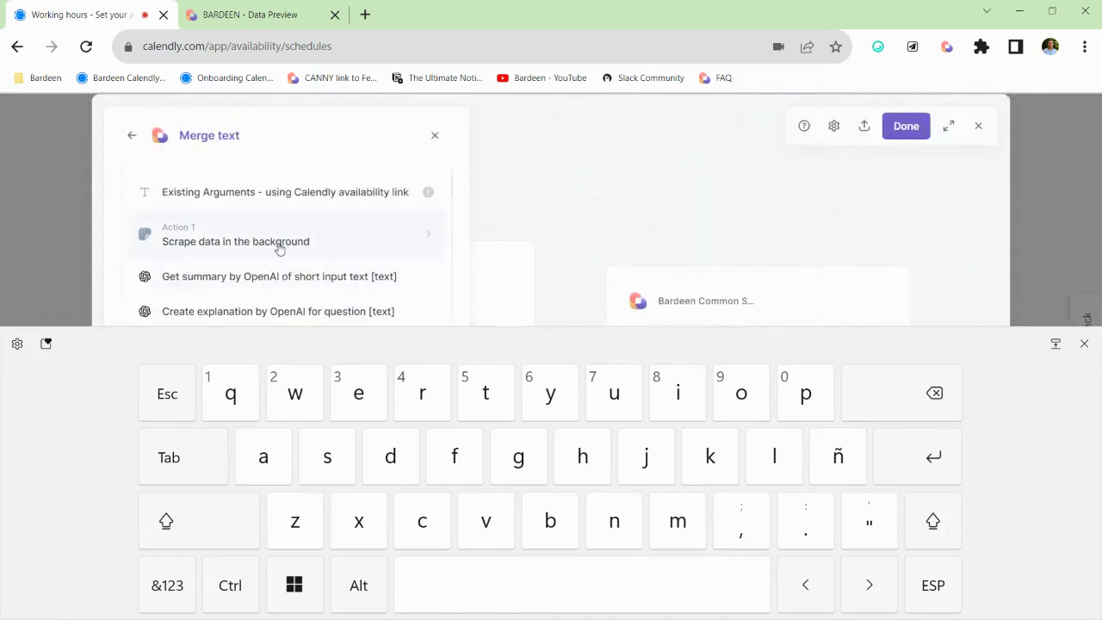
Add the scraped table's All fields as the second text, separated by a space
click(278, 273)
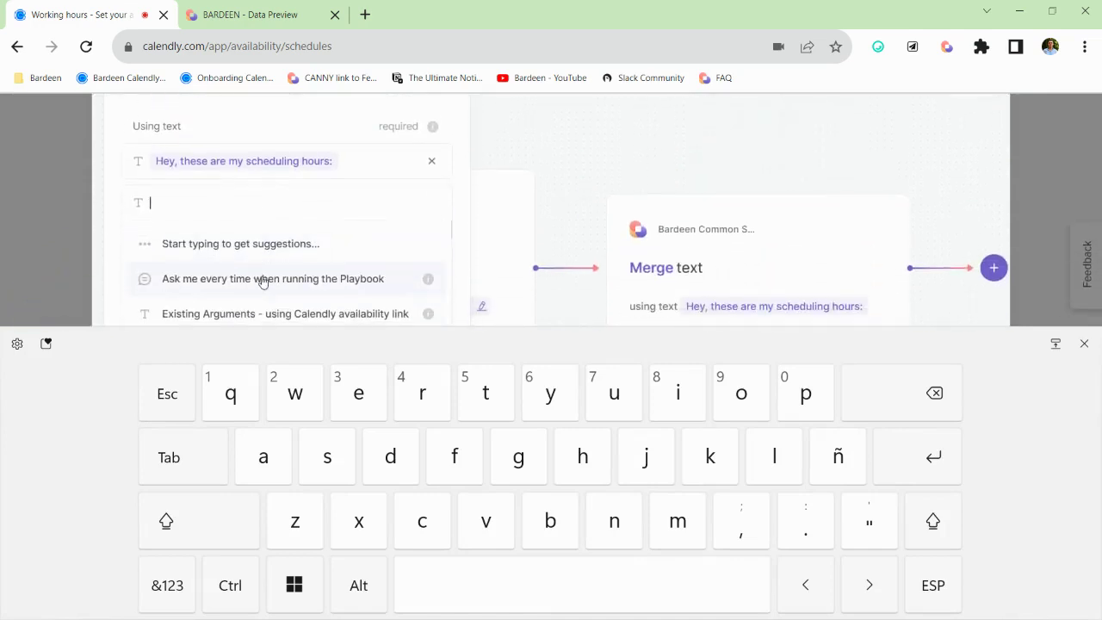
click(1085, 343)
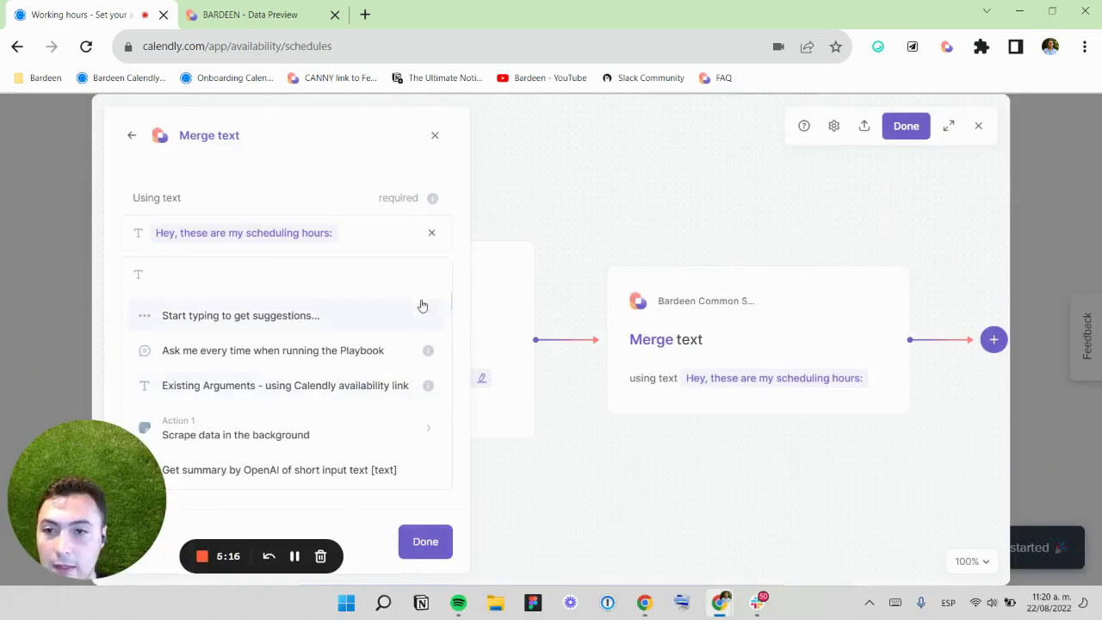
click(305, 429)
click(248, 333)
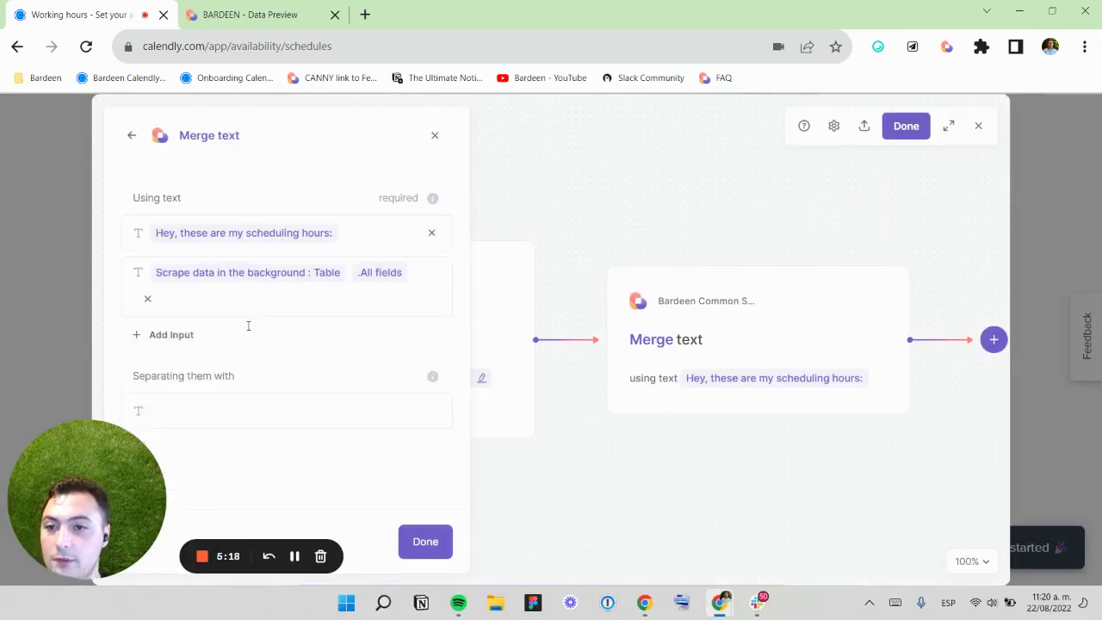
click(283, 185)
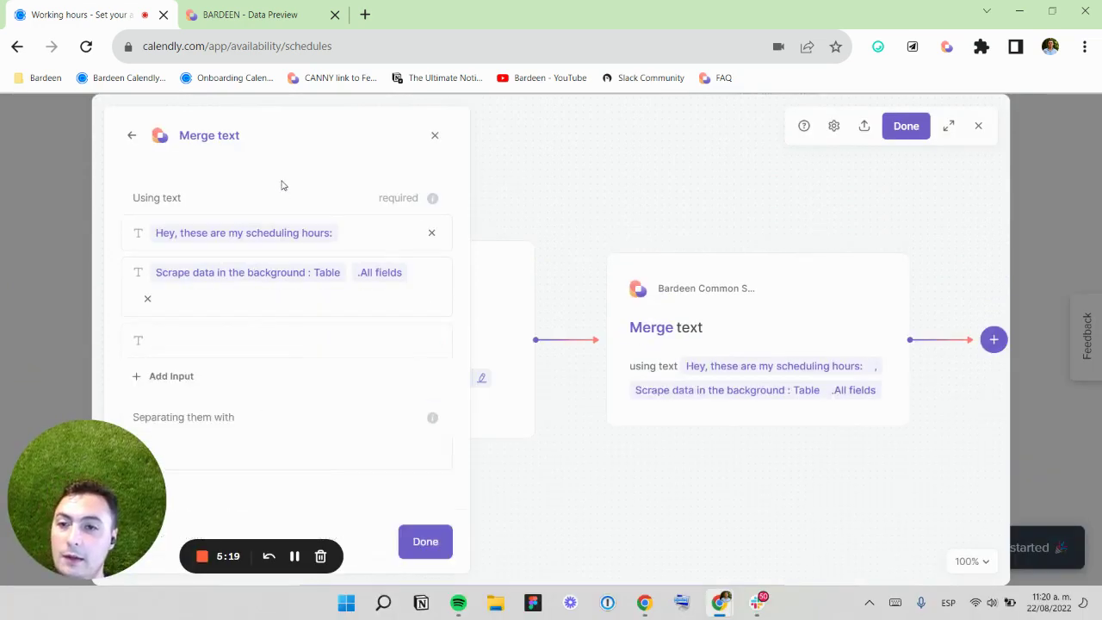
click(279, 438)
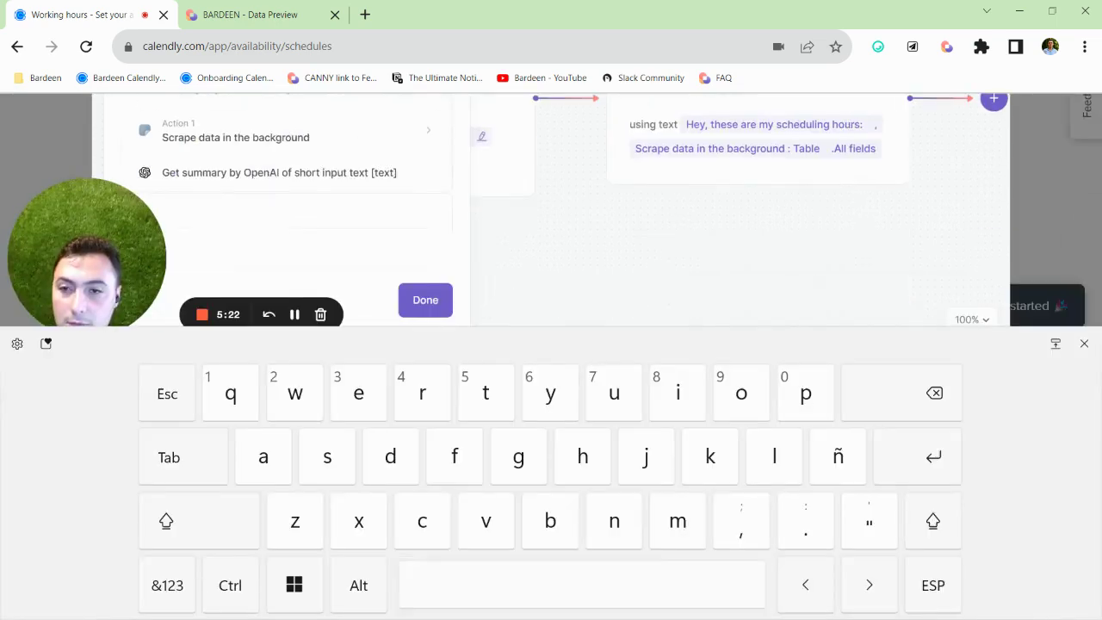
click(256, 209)
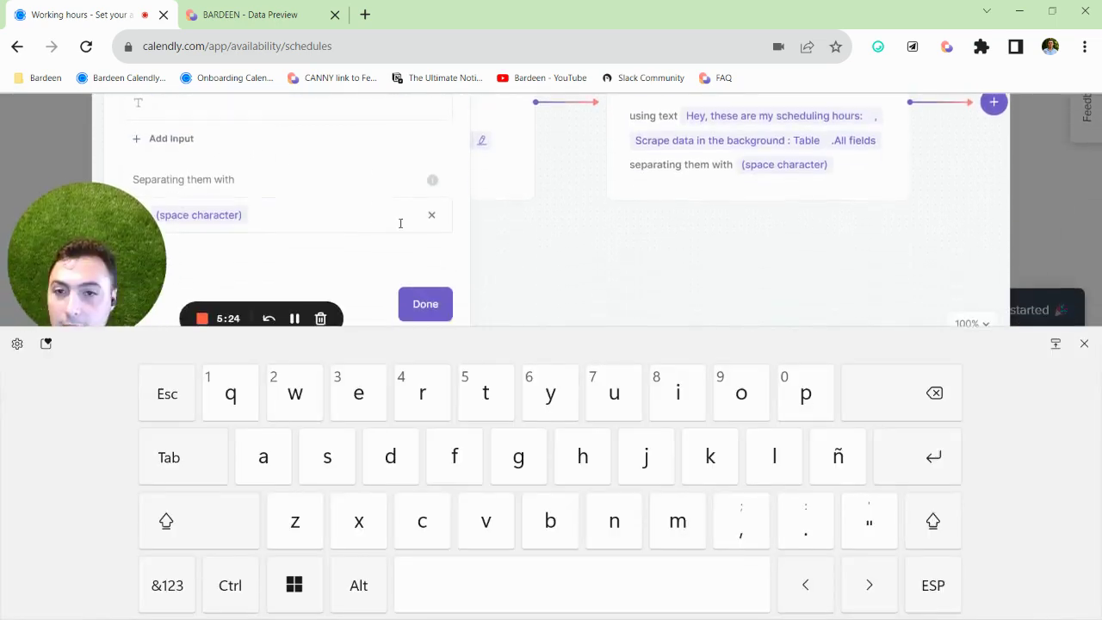
click(423, 535)
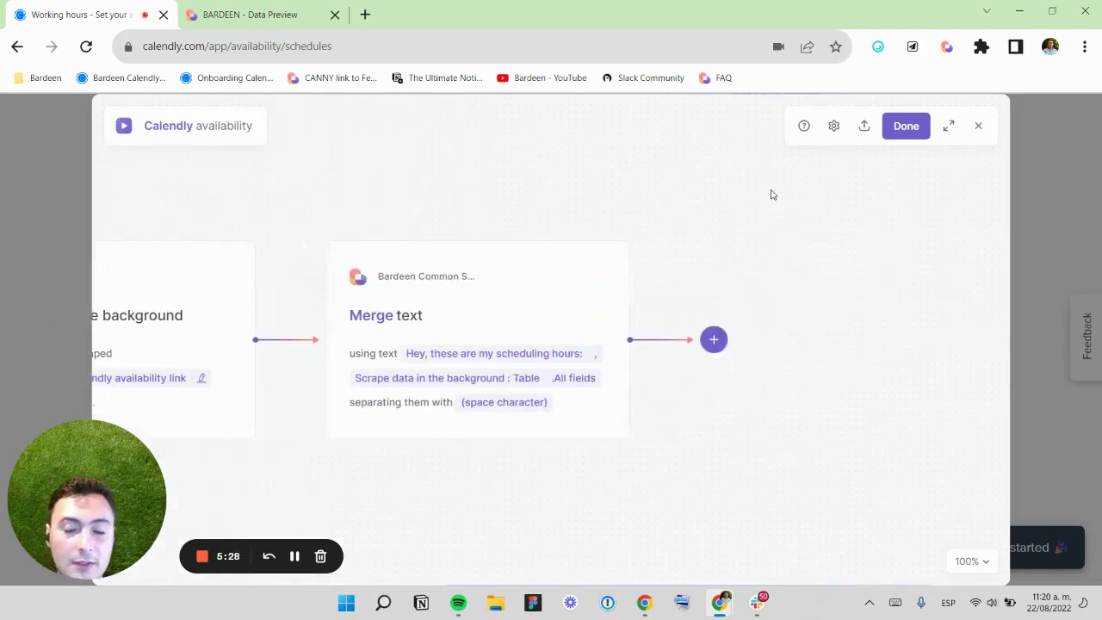
Save the playbook and run it with 'Get current page url' as the availability link
click(928, 126)
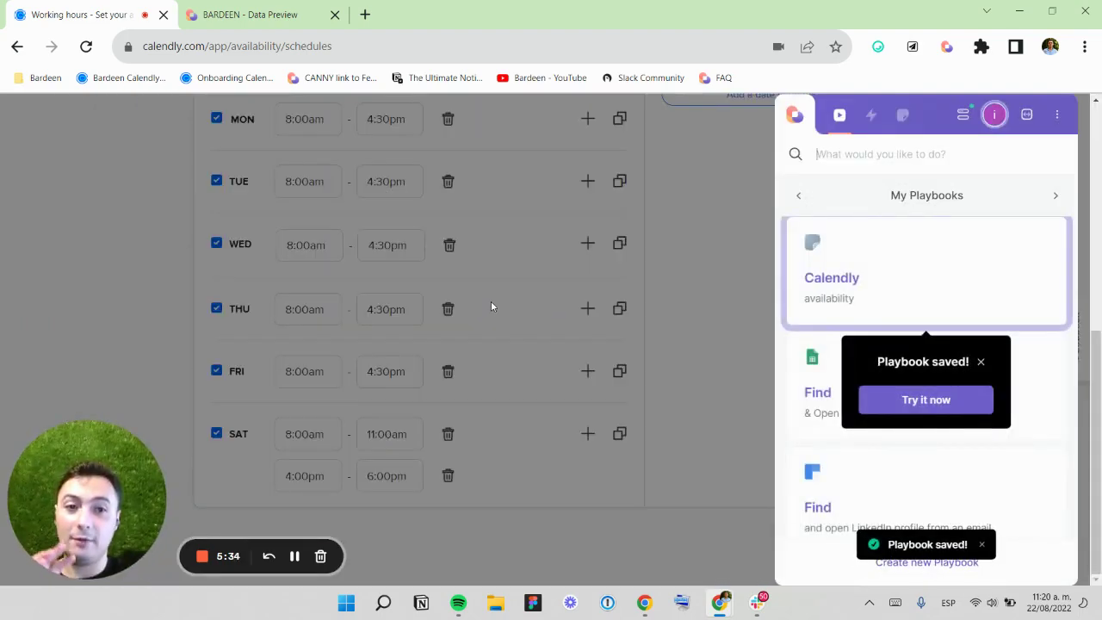
click(926, 400)
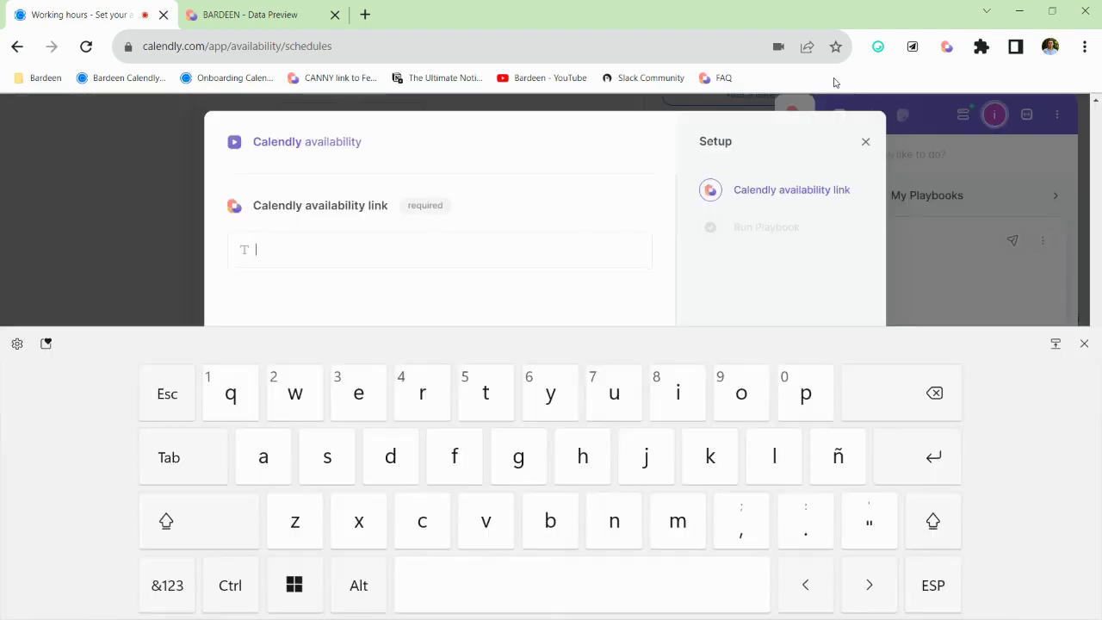
click(1084, 345)
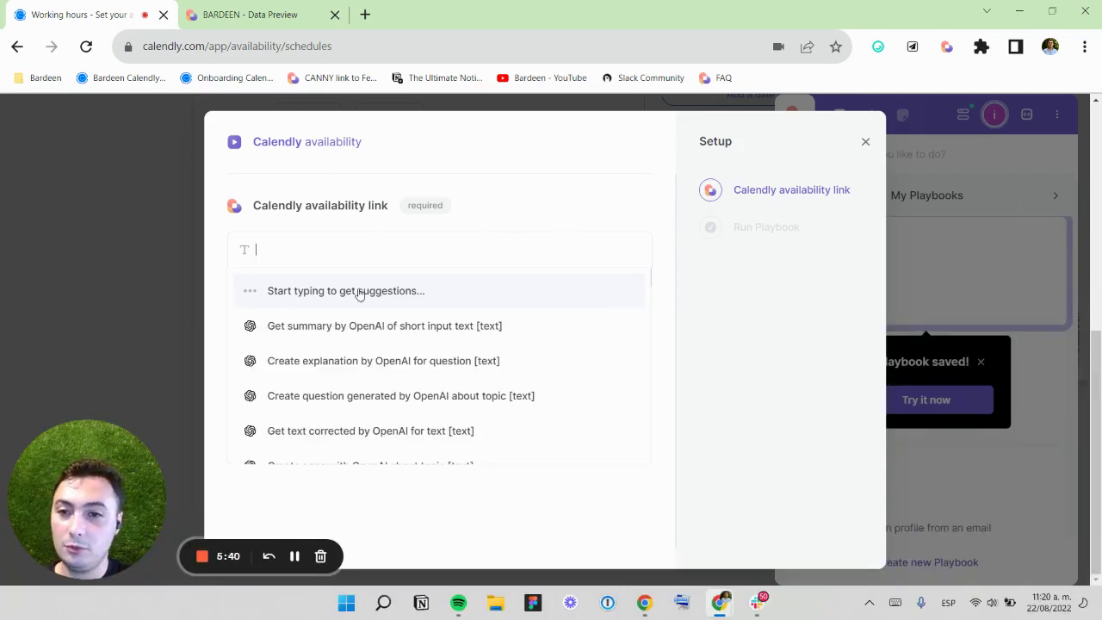
click(465, 249)
text(cu)
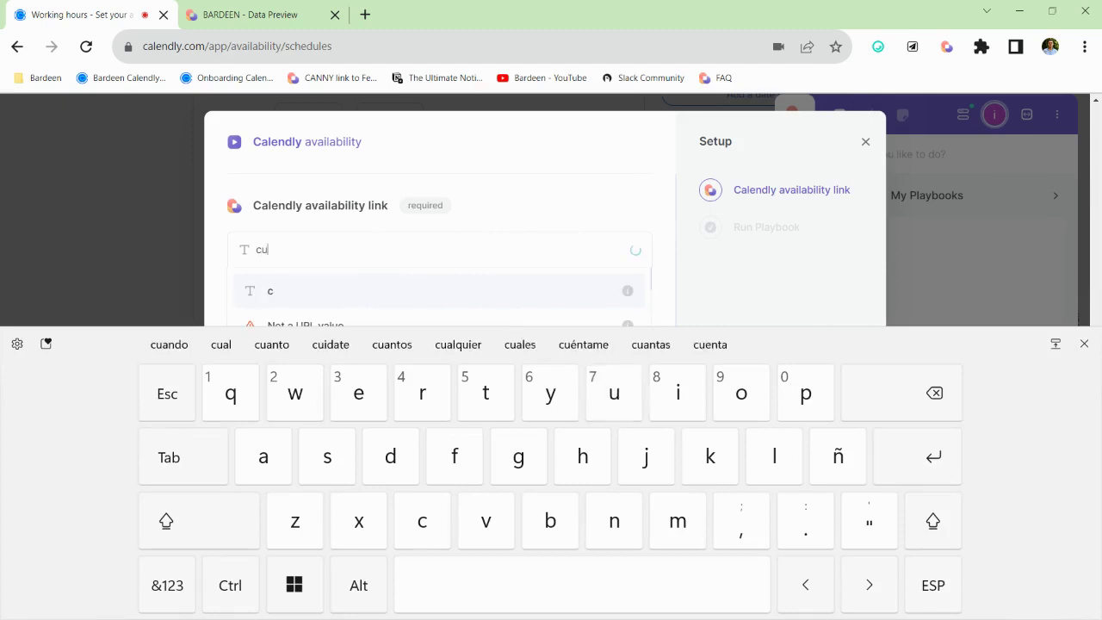
text(rrent)
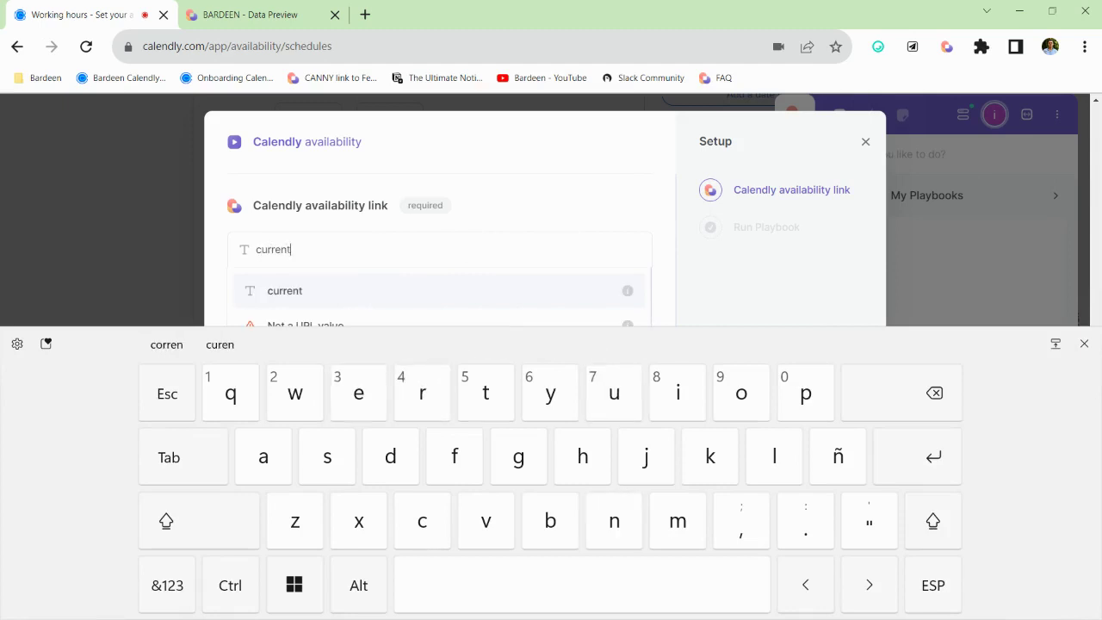
scroll(379, 283, down, 3)
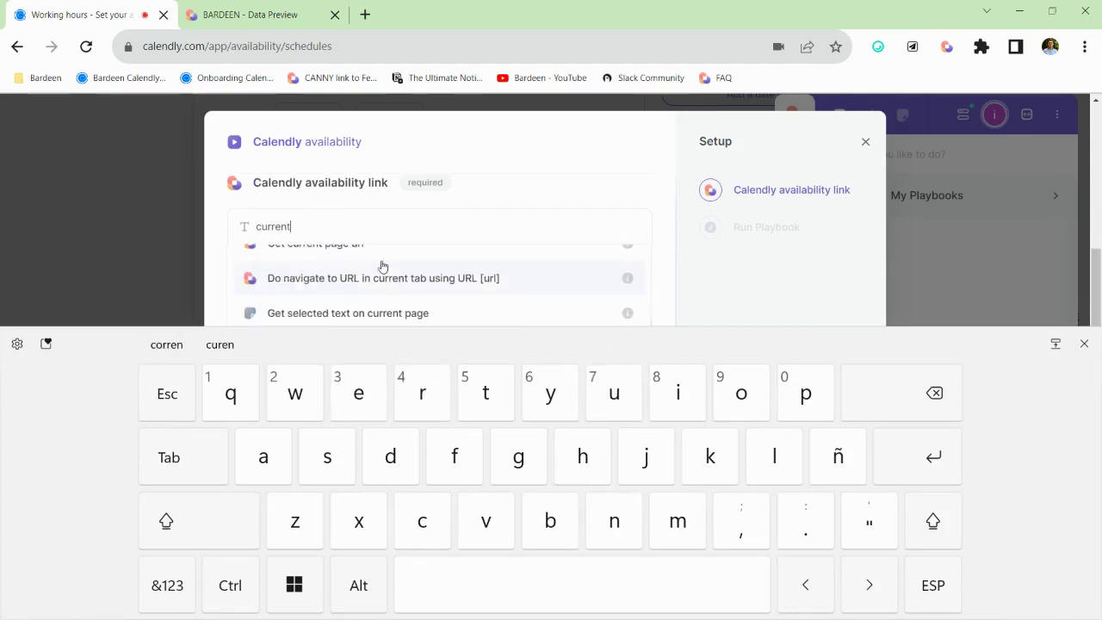
click(378, 256)
click(421, 488)
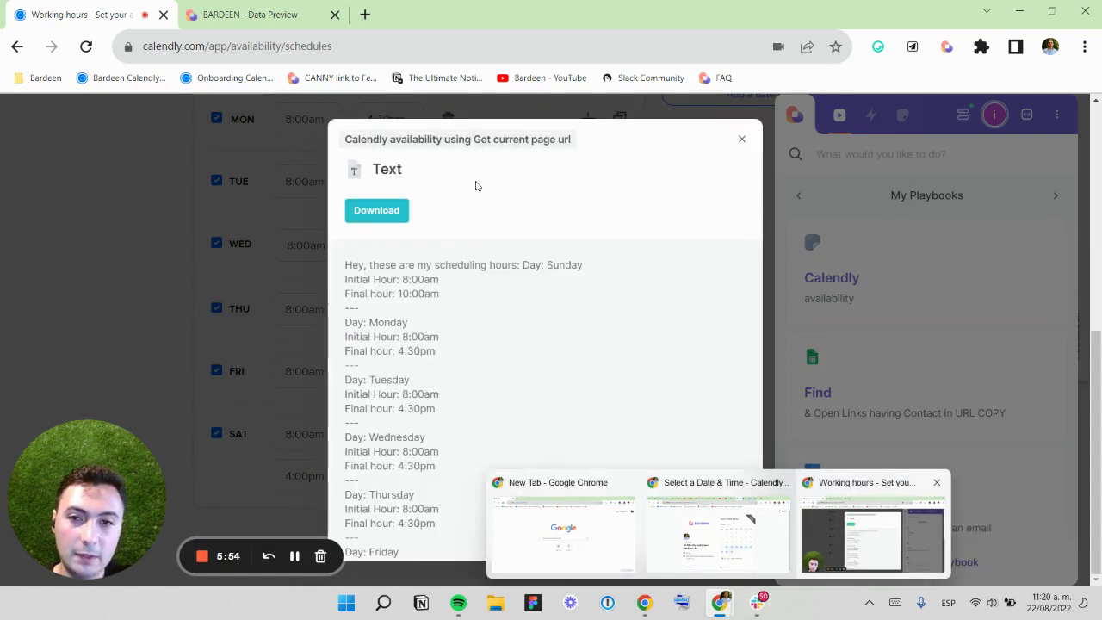
Review the generated scheduling-hours text, close the results, and reopen the playbook in the builder
triple_click(392, 263)
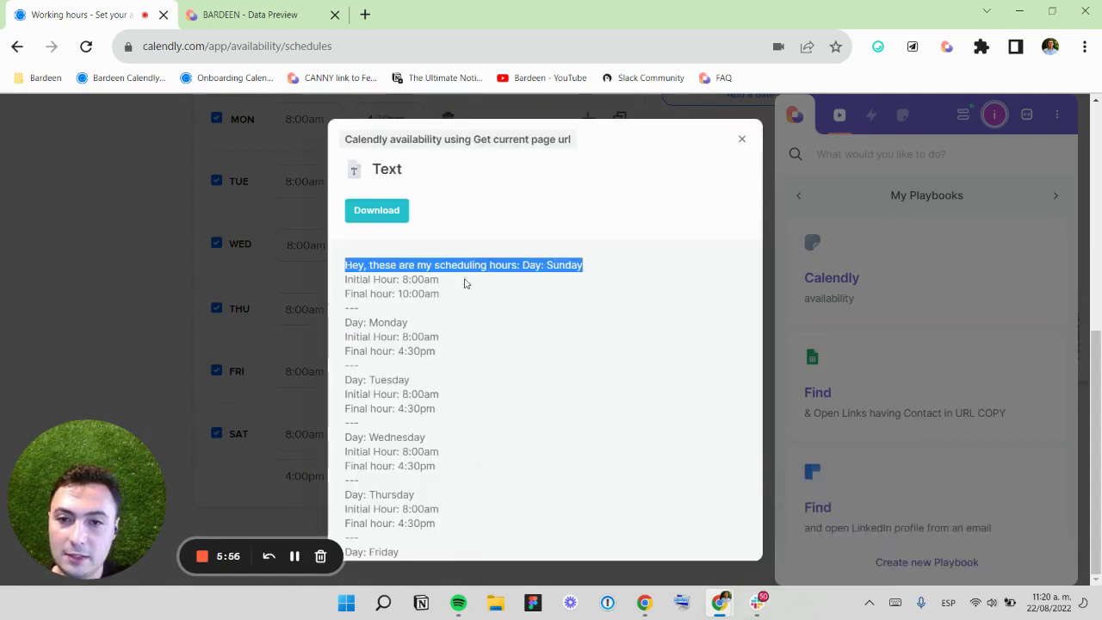
click(531, 274)
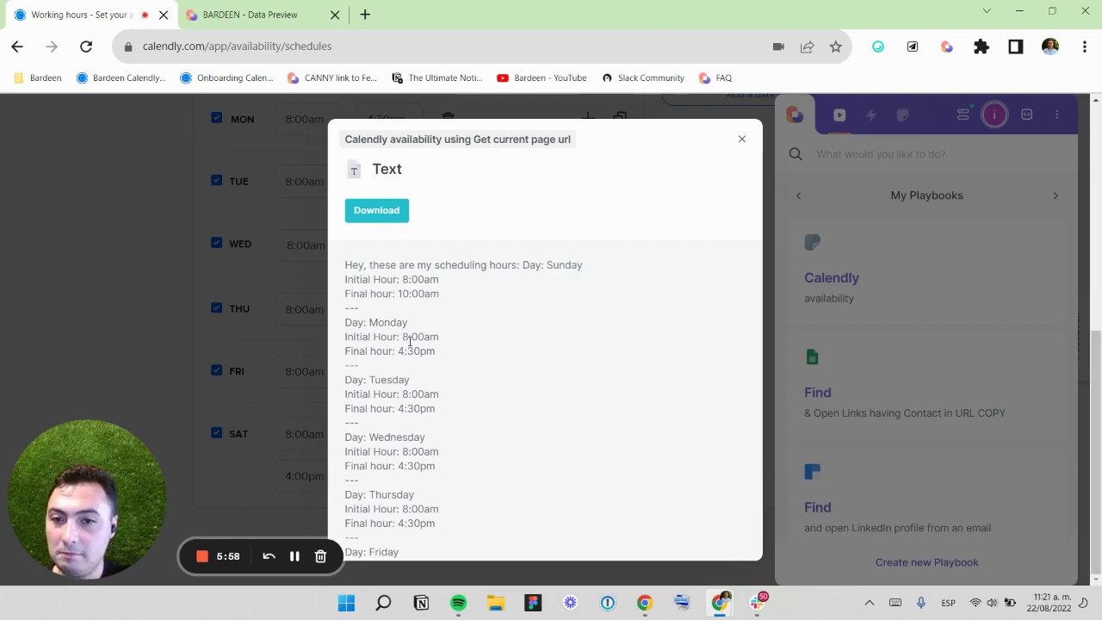
scroll(387, 395, down, 3)
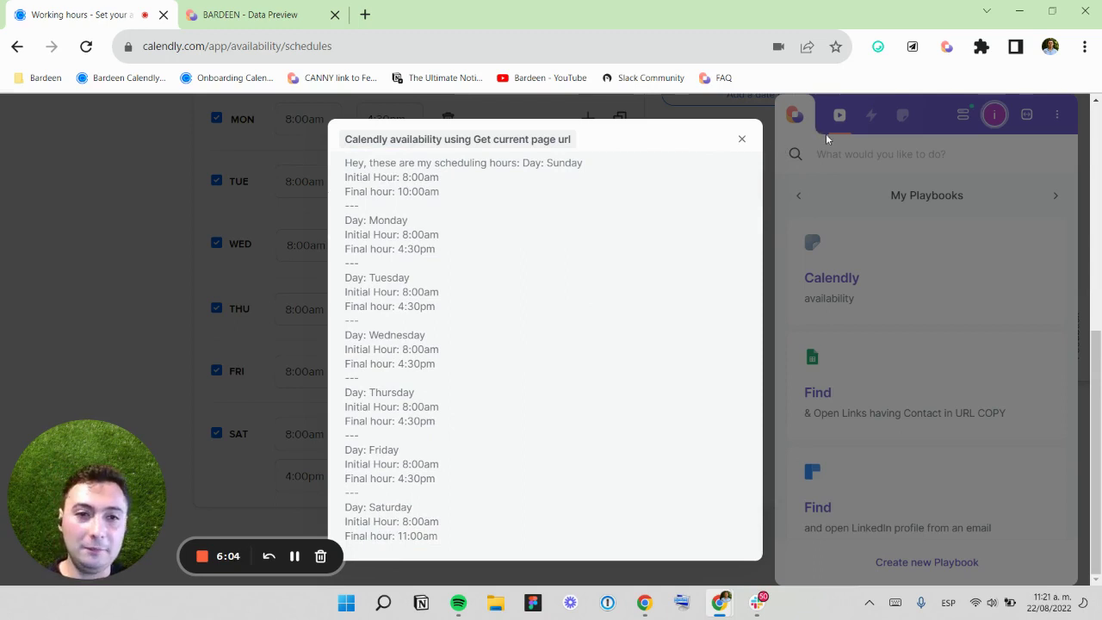
click(584, 102)
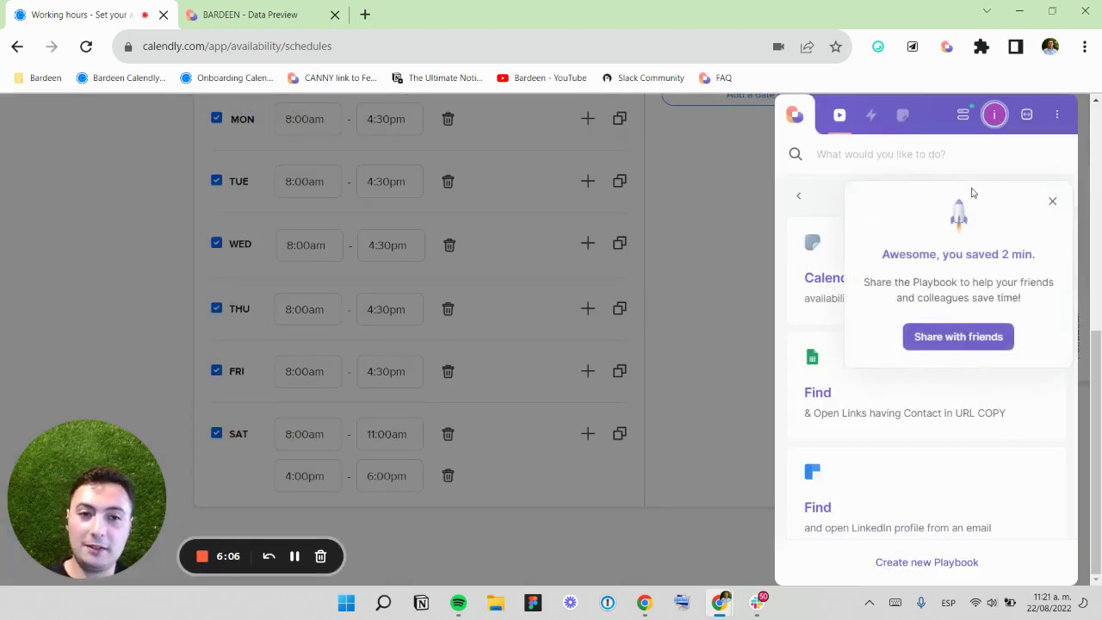
click(1053, 204)
click(1042, 242)
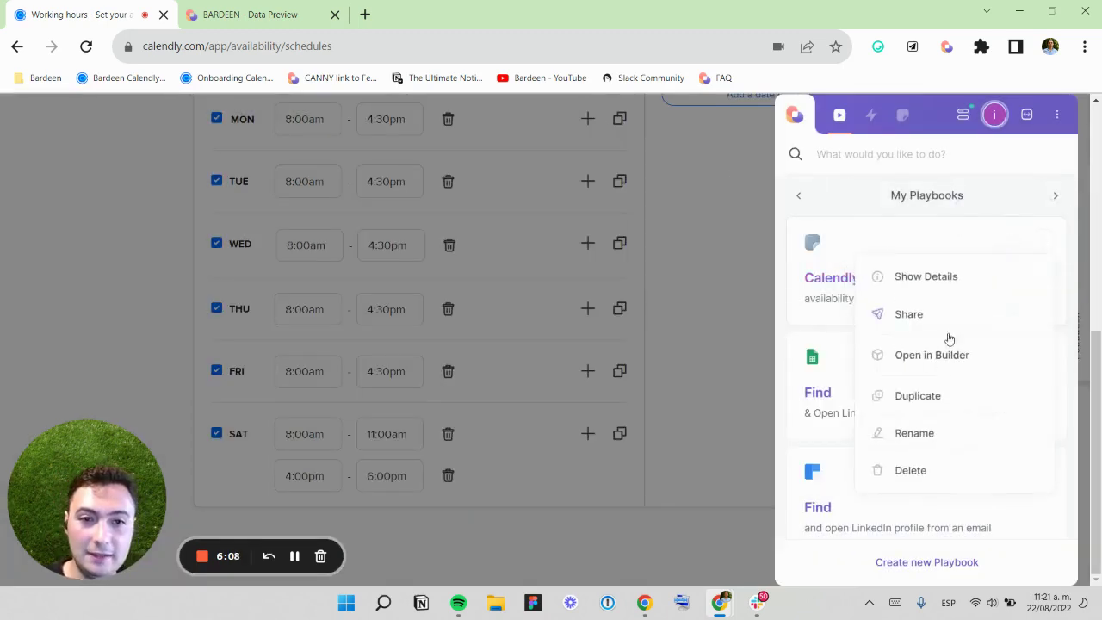
click(928, 355)
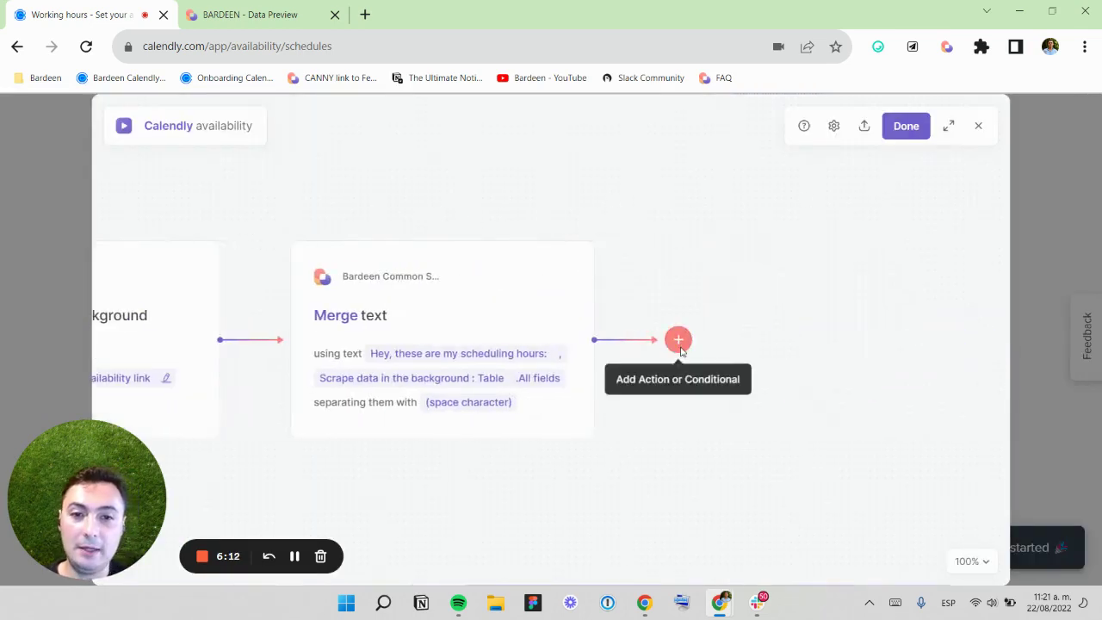
Add a Send Slack Message action after the Merge text step
click(677, 340)
click(672, 384)
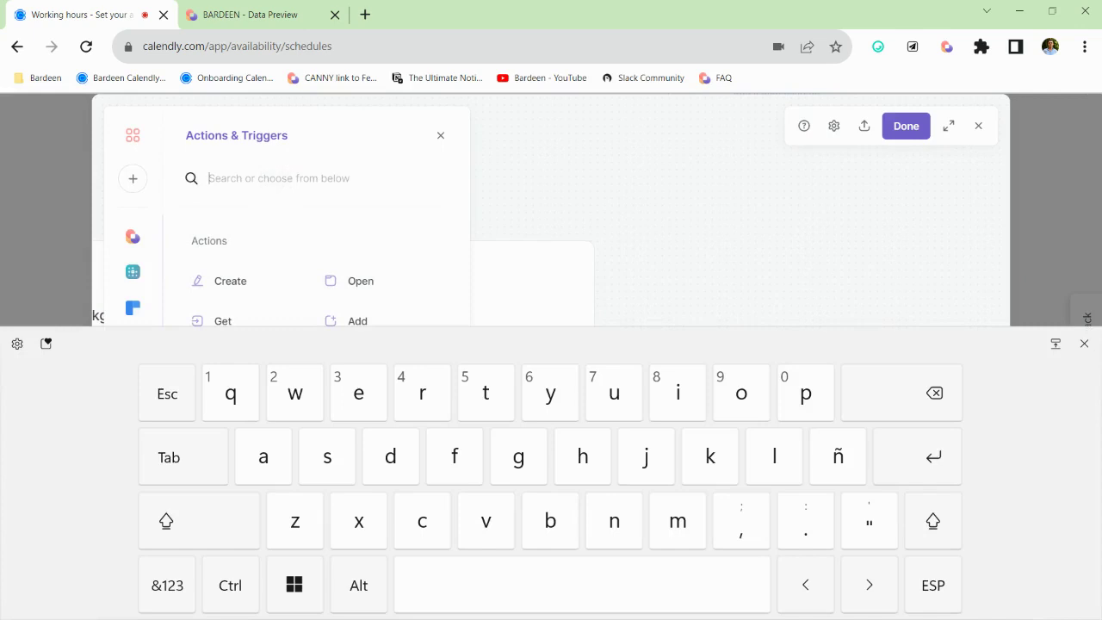
text(slack)
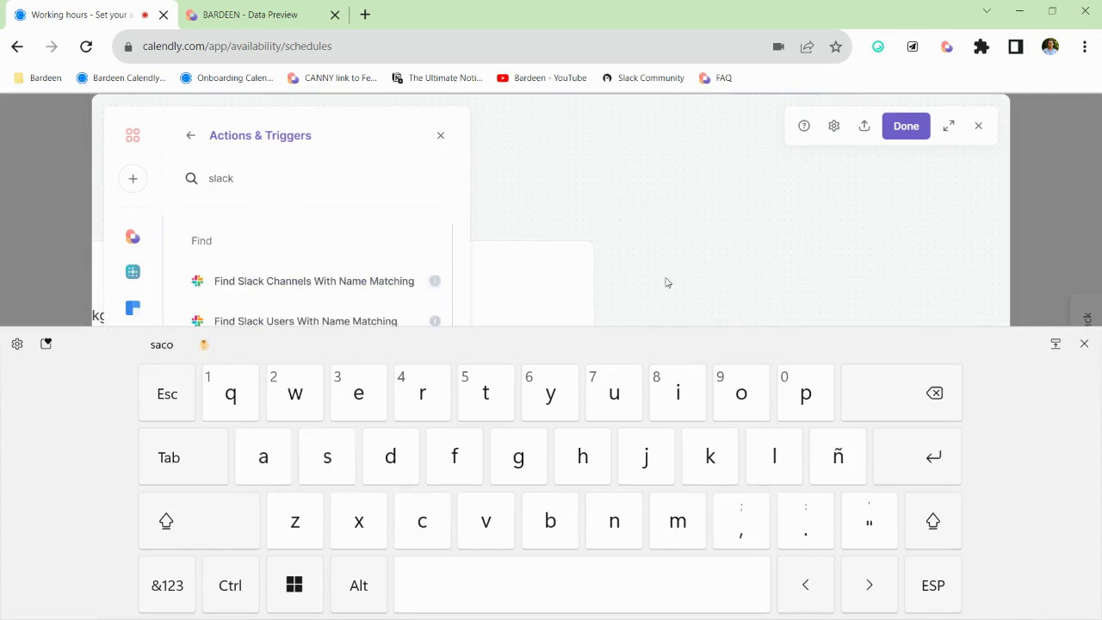
scroll(337, 283, down, 2)
scroll(366, 284, up, 1)
scroll(357, 290, up, 1)
click(1084, 344)
scroll(283, 411, down, 3)
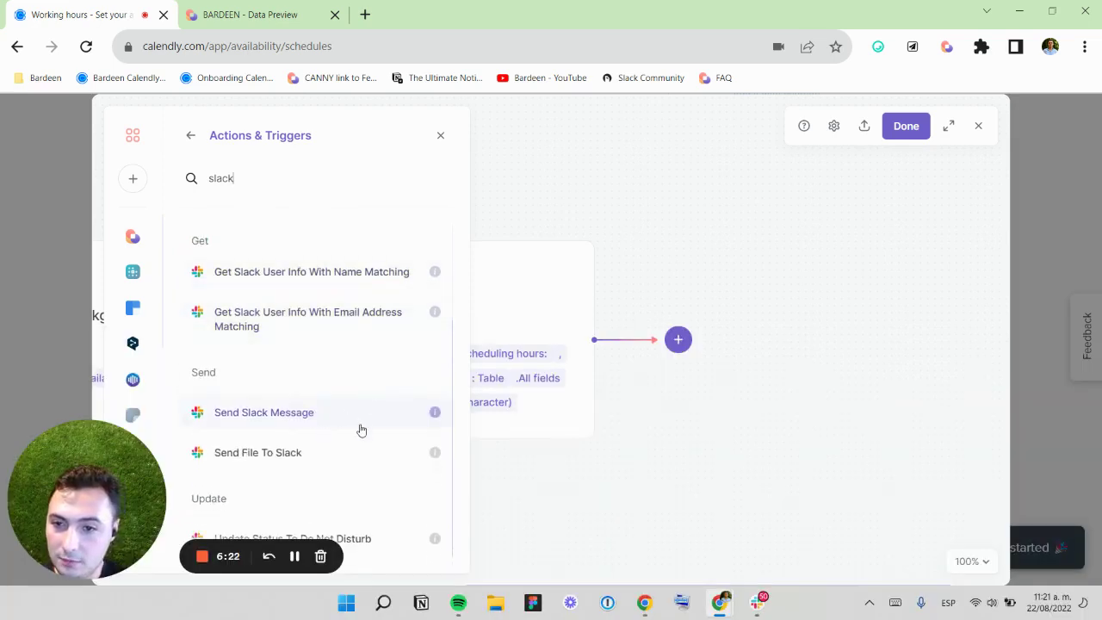
click(352, 422)
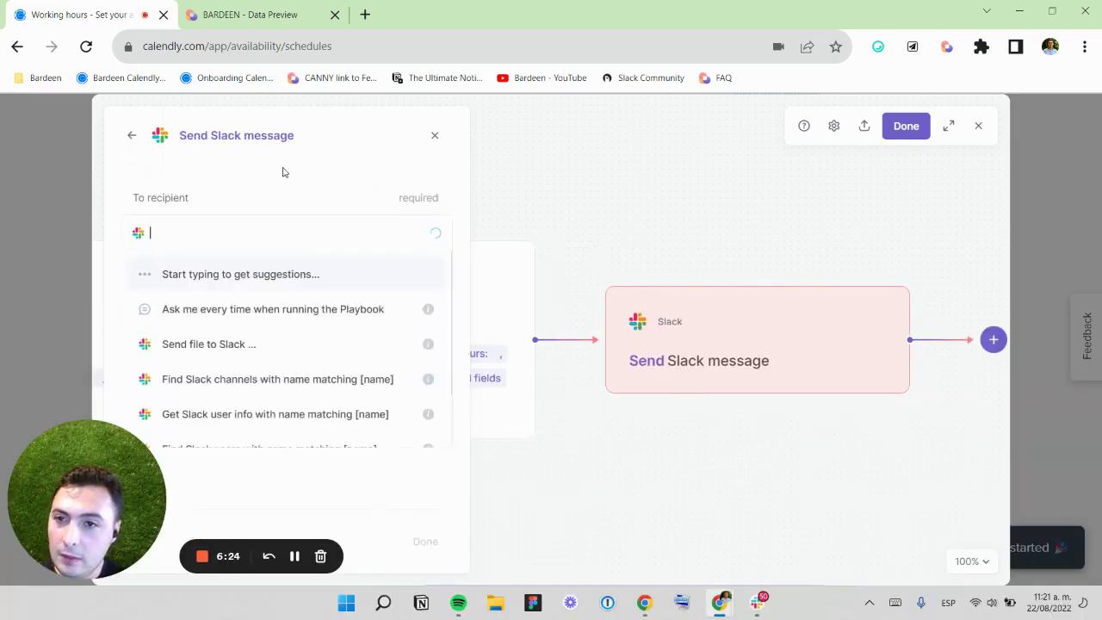
Make the recipient ask on every run, naming the input 'Send message to recipient:'
click(258, 309)
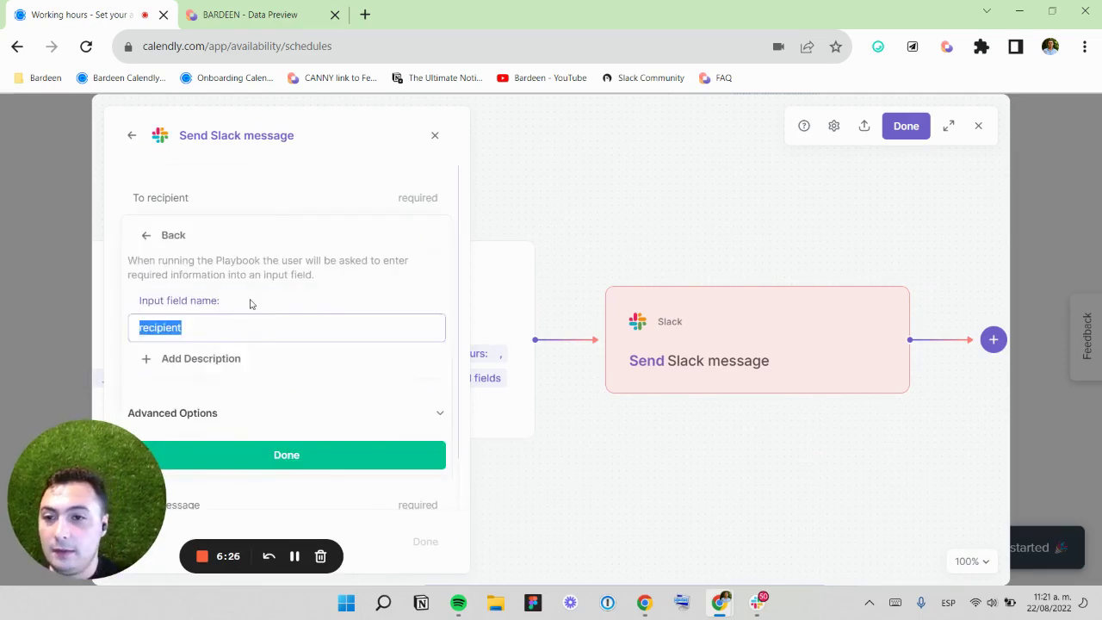
click(160, 328)
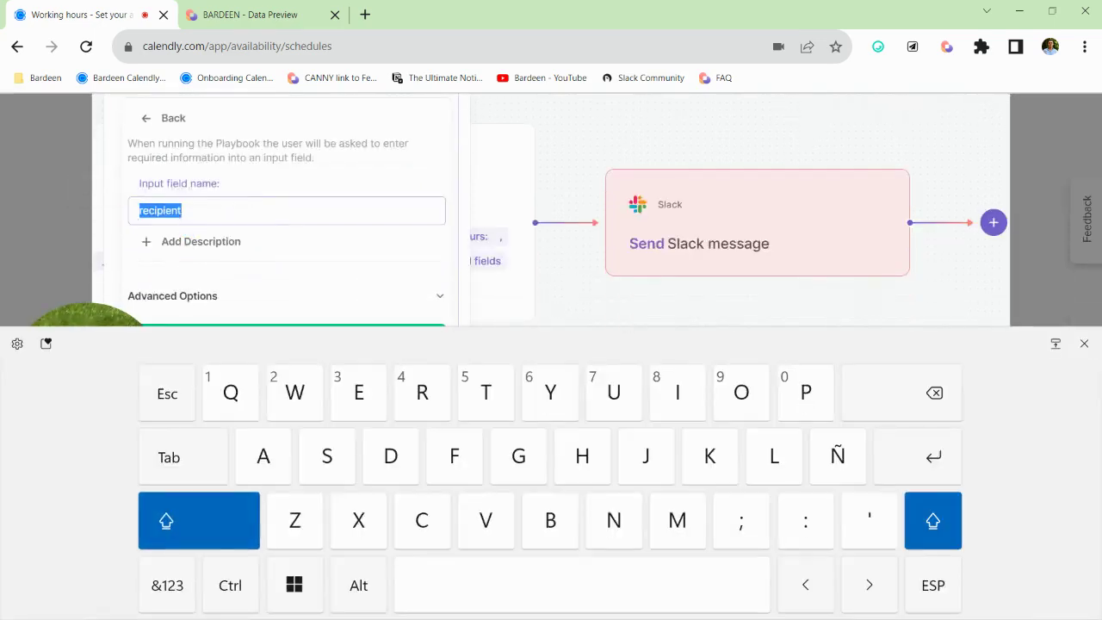
text(Semd)
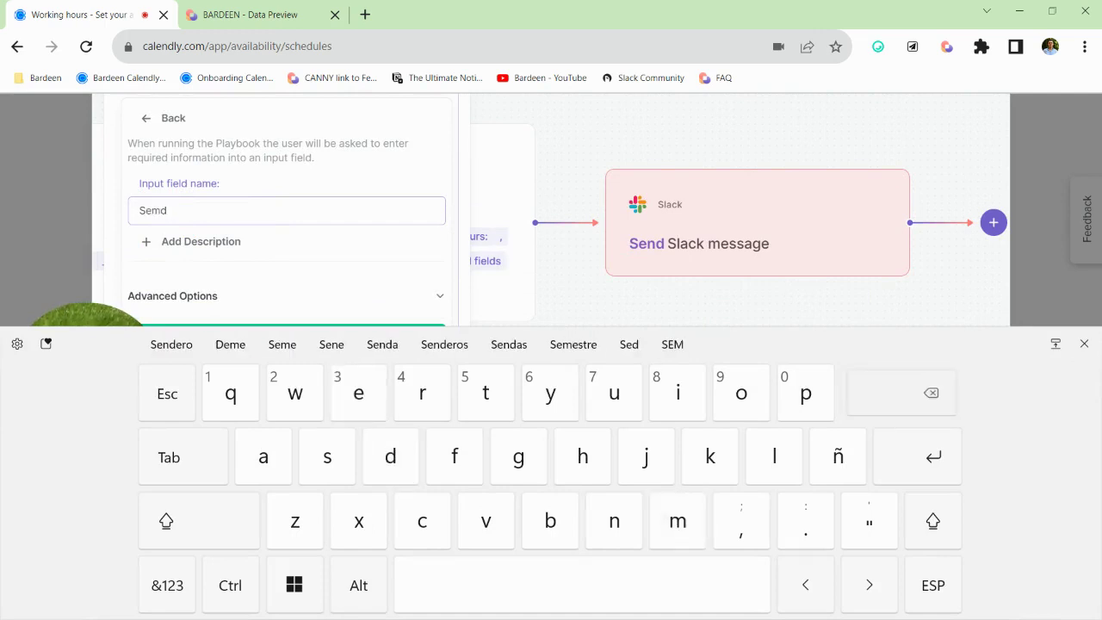
key(BackSpace)
text(d me)
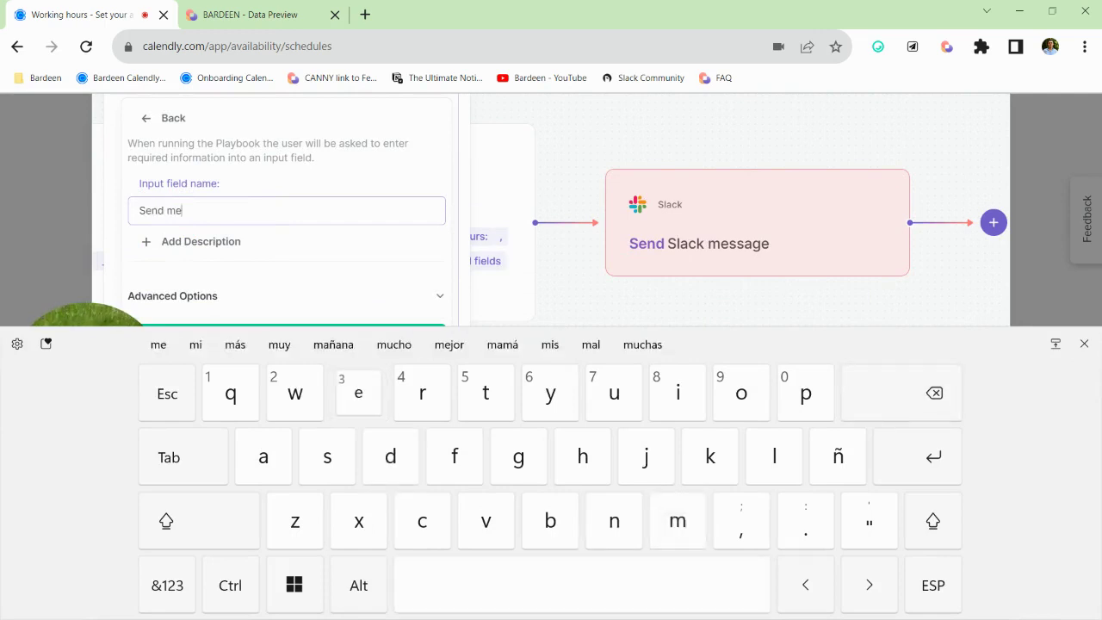
text(ssage t)
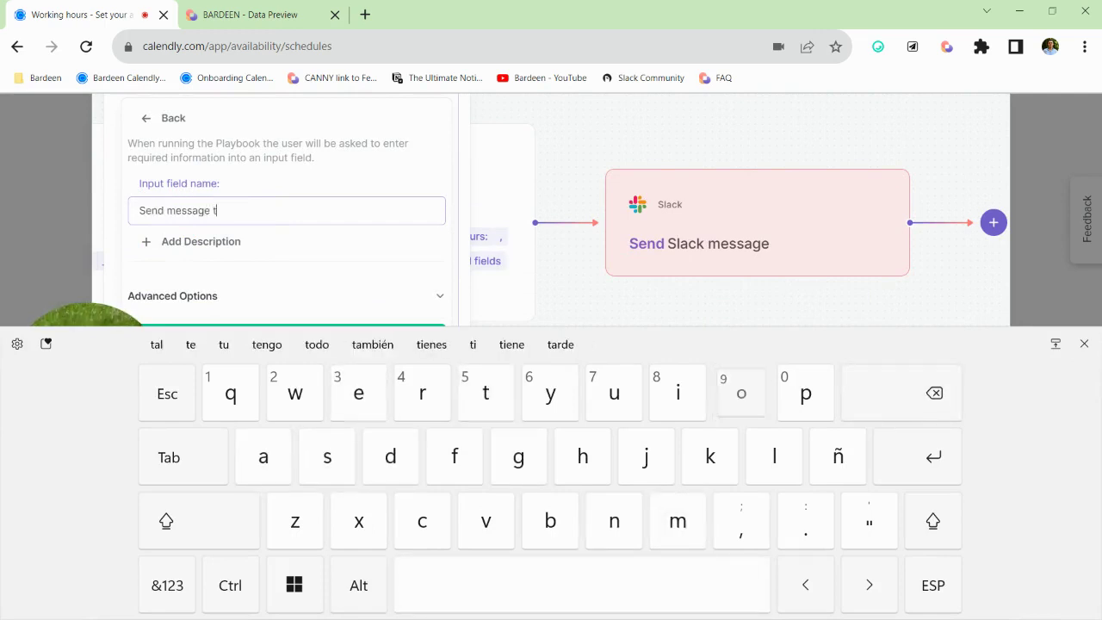
text(o recipient)
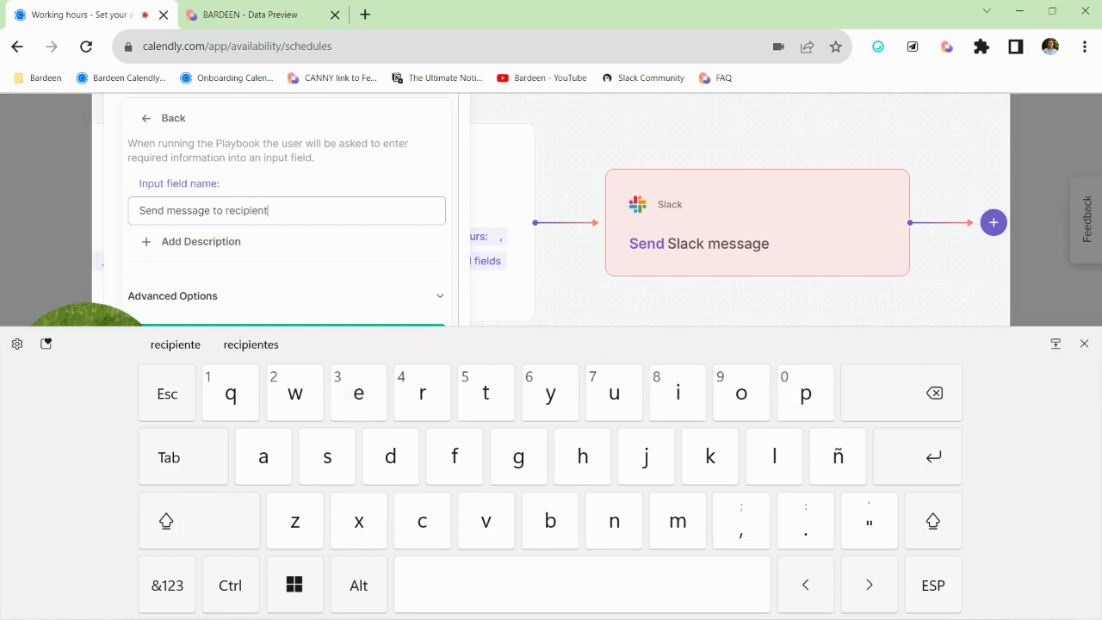
click(167, 584)
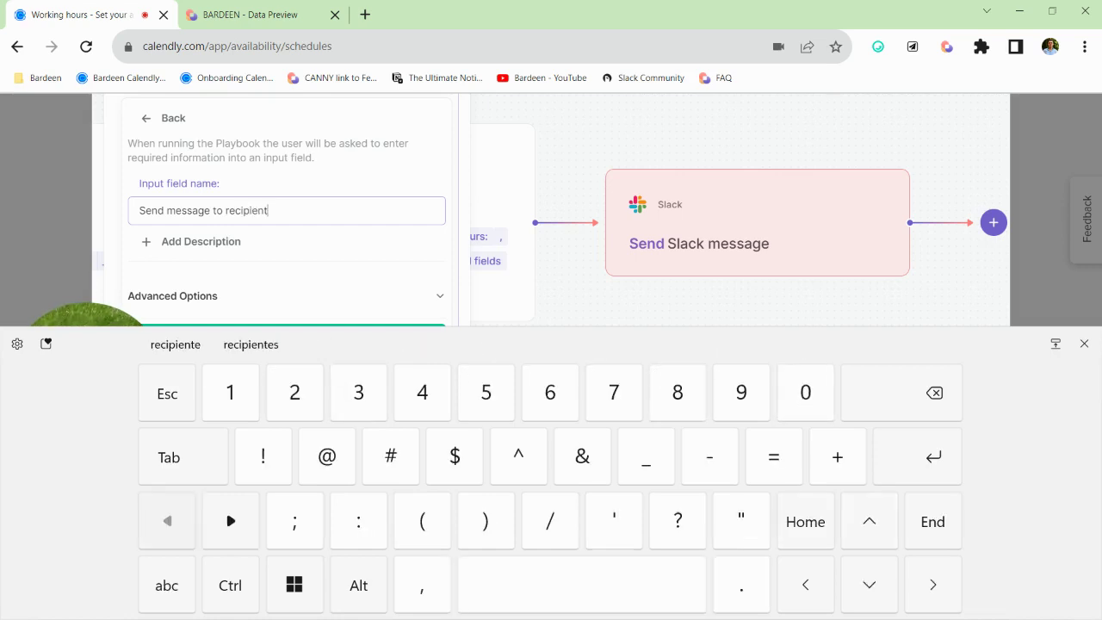
text(:)
scroll(264, 259, down, 2)
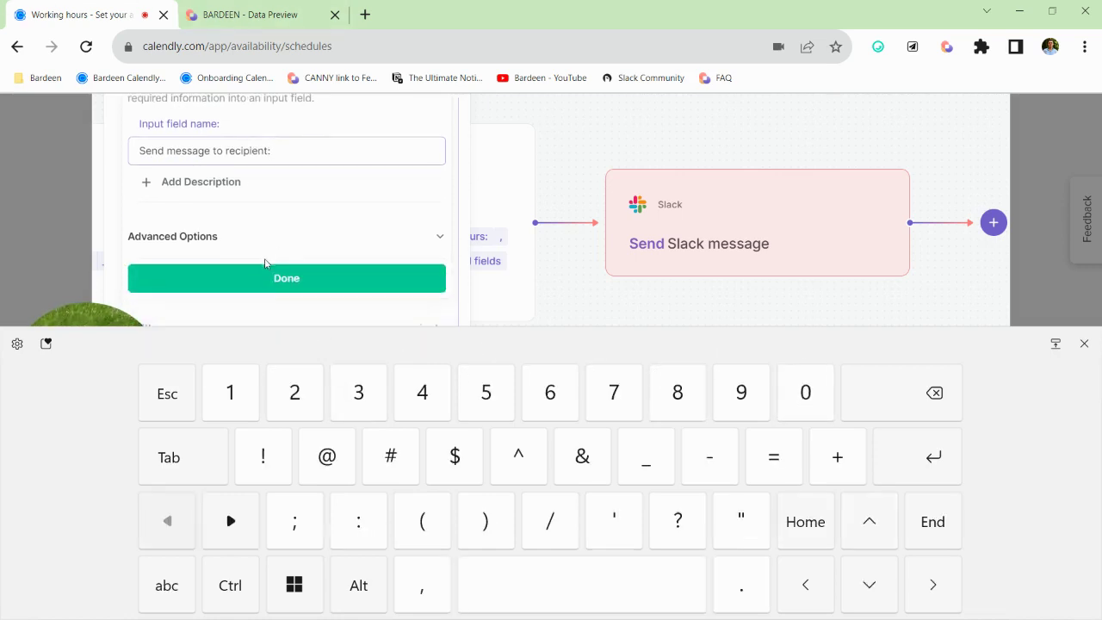
click(263, 263)
Set the Slack message content to the Merge text output and confirm the step
click(271, 396)
click(255, 300)
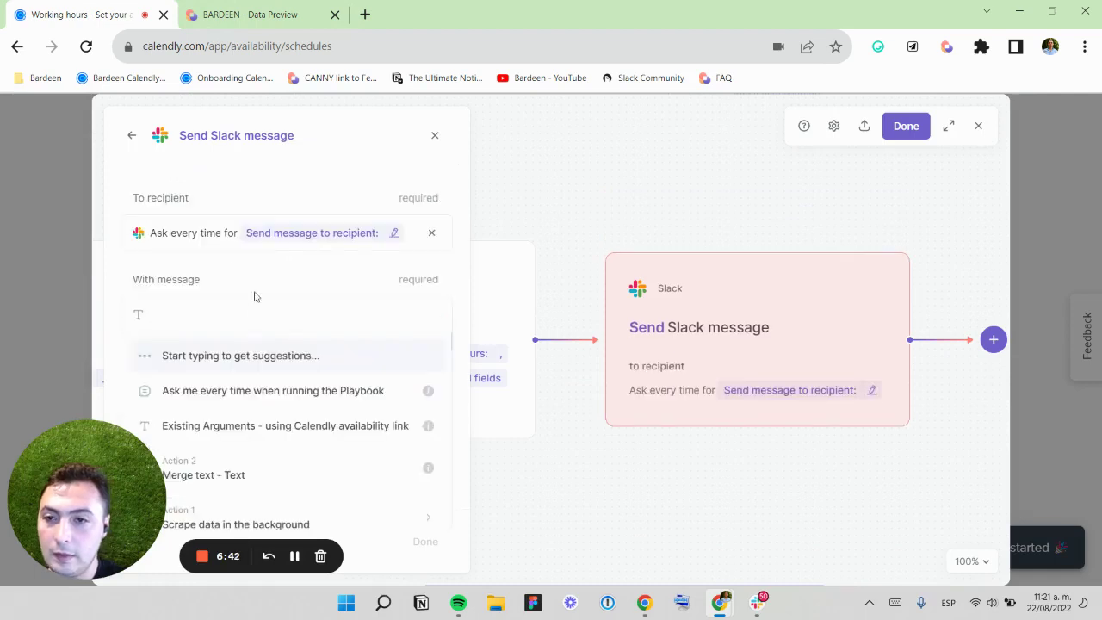
click(274, 467)
click(431, 542)
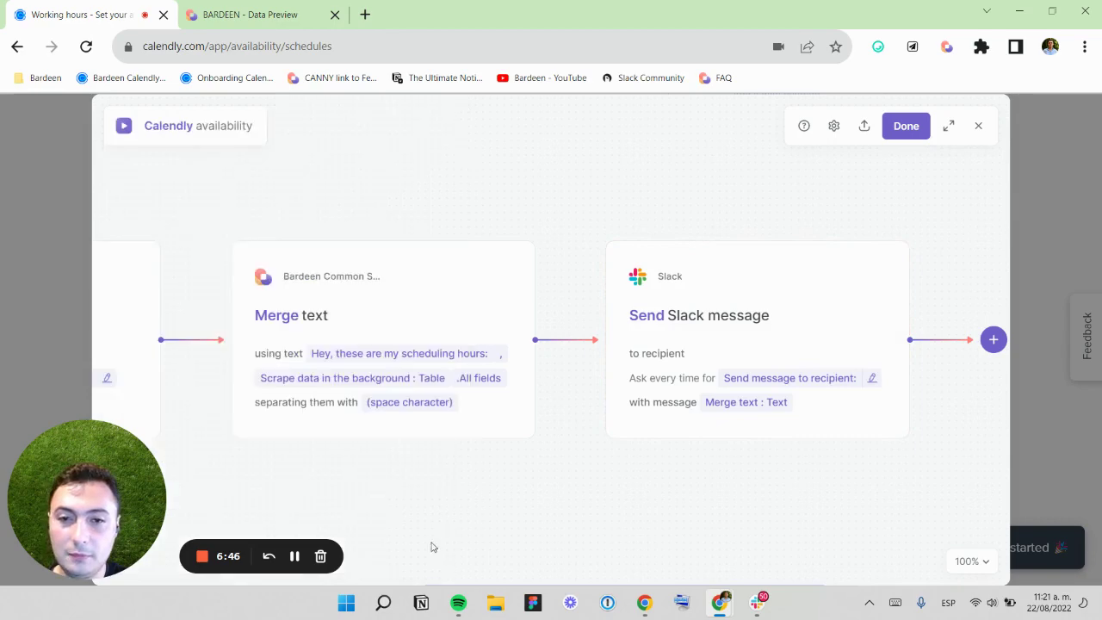
click(402, 326)
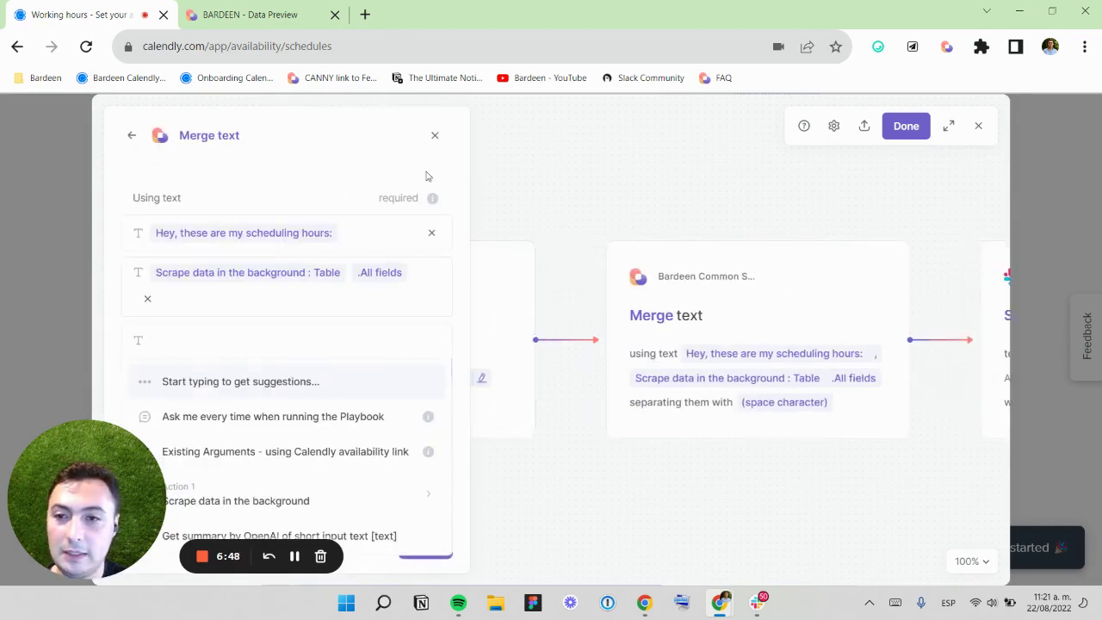
click(438, 136)
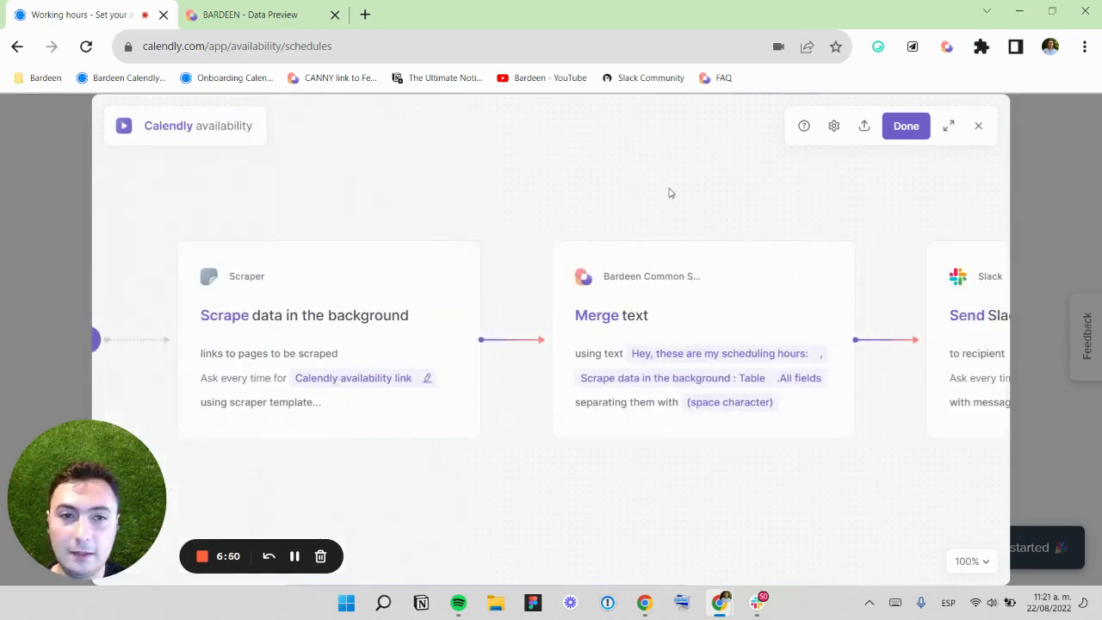
Save the updated playbook, switch to the Slack window, then bring Calendly and Bardeen forward again
click(907, 127)
mouse_move(766, 609)
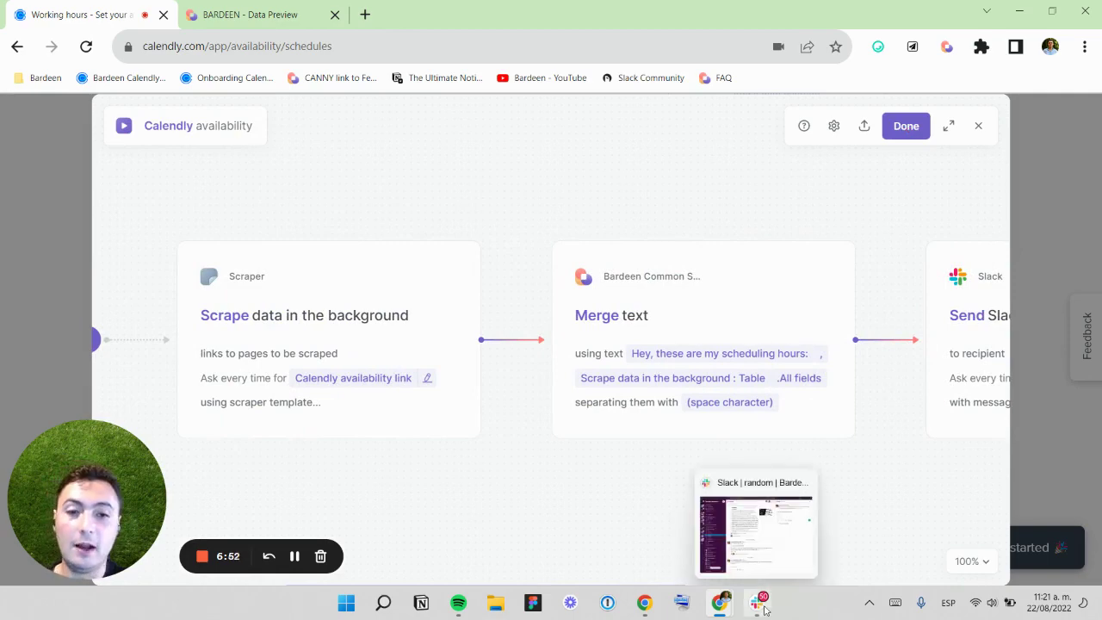
click(762, 605)
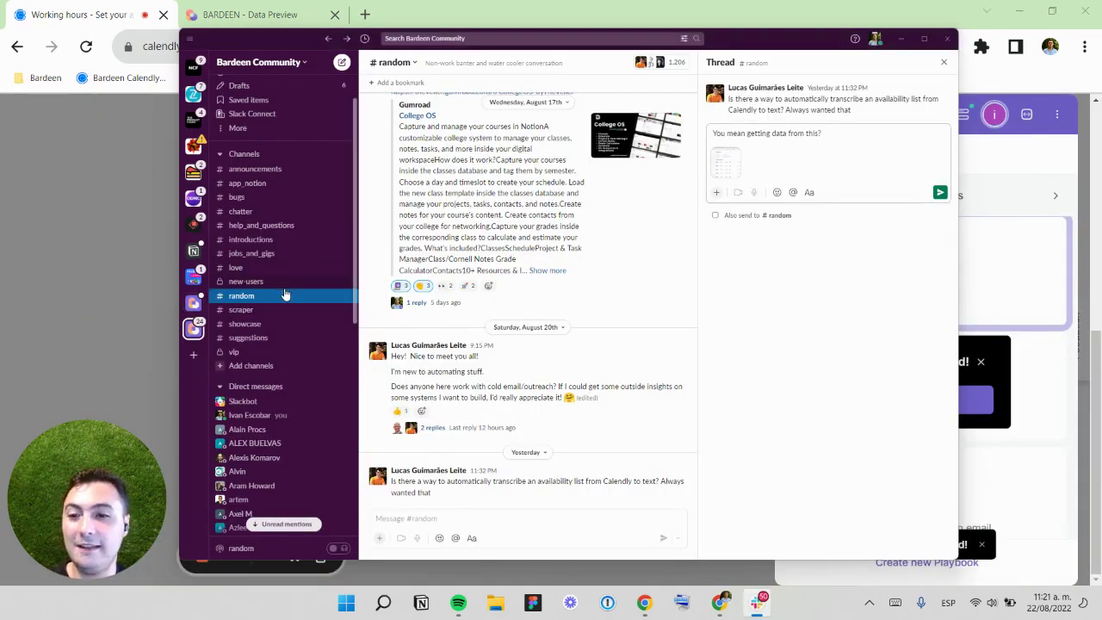
click(989, 180)
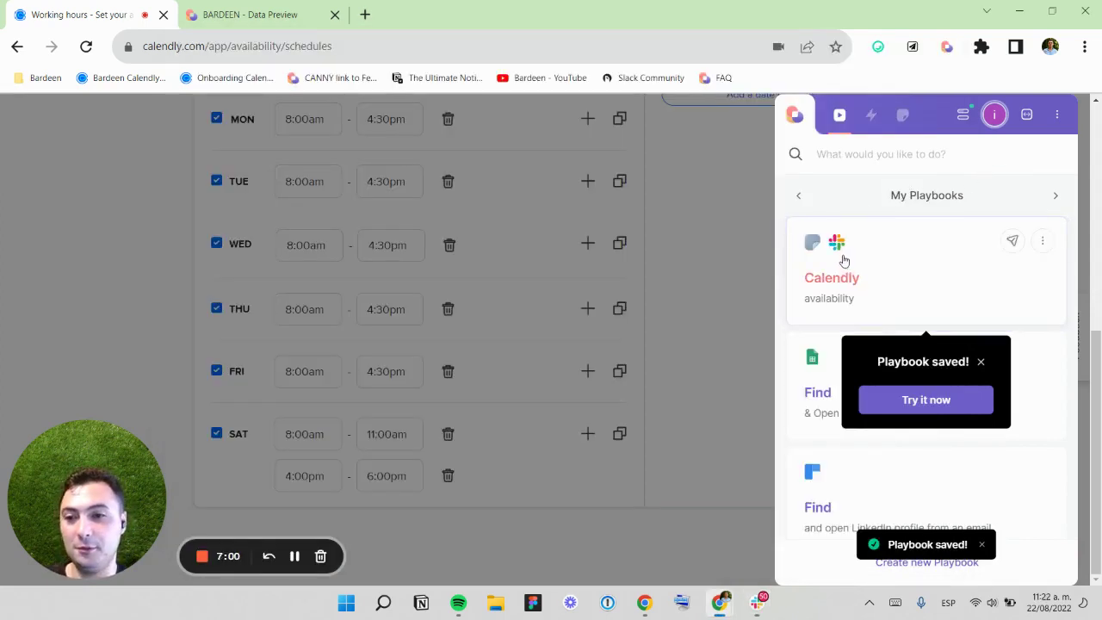
Reopen the Calendly availability playbook in the builder from its options menu
click(1043, 241)
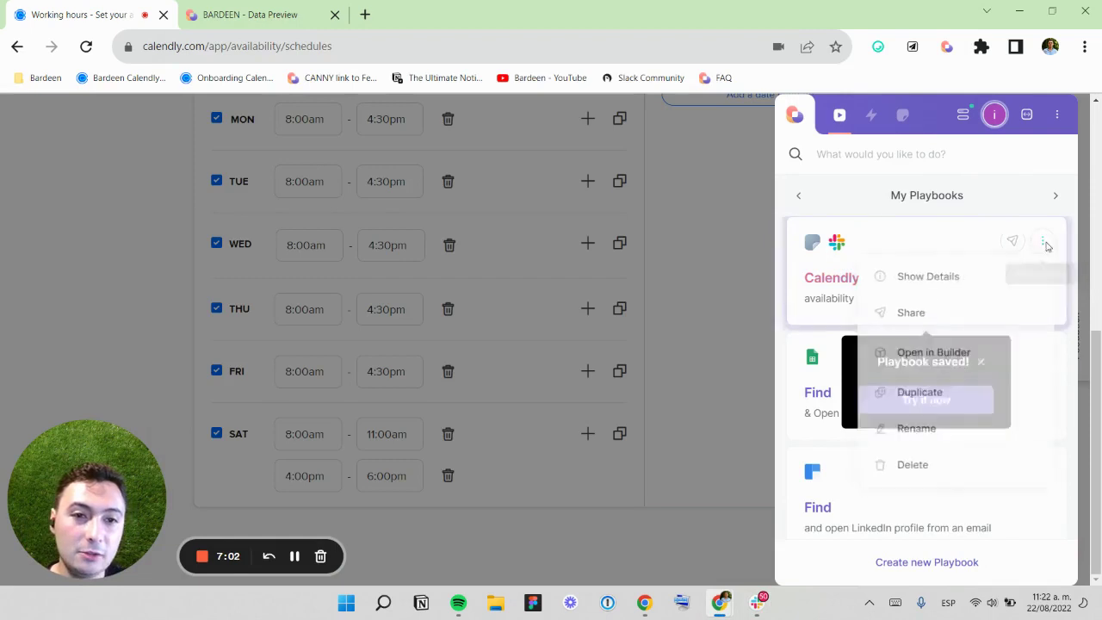
click(947, 365)
click(1043, 242)
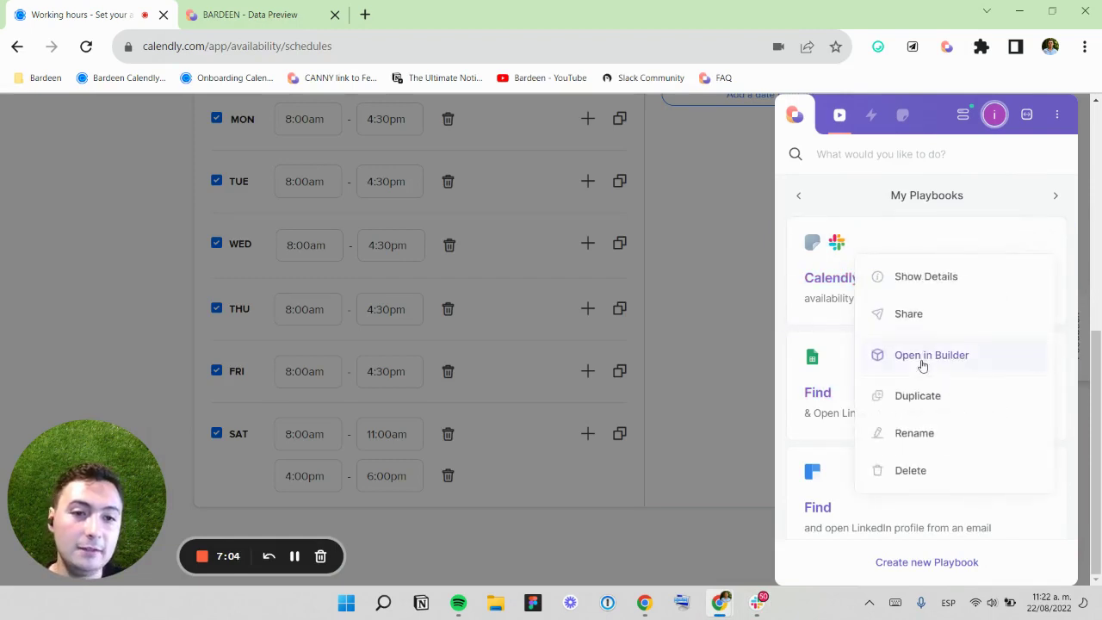
right_click(146, 81)
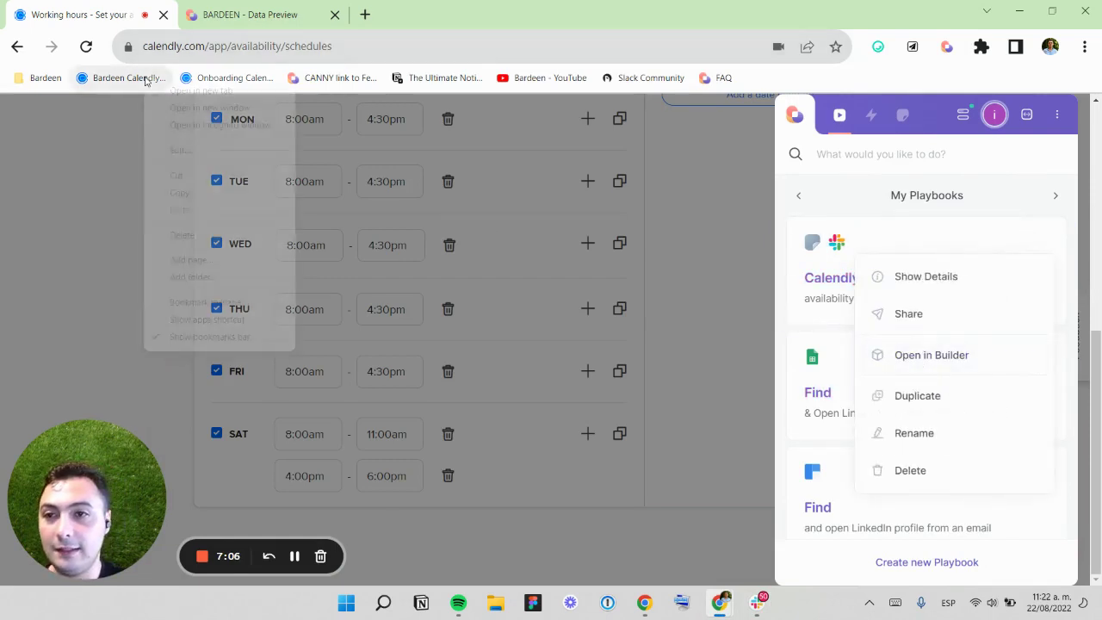
click(962, 363)
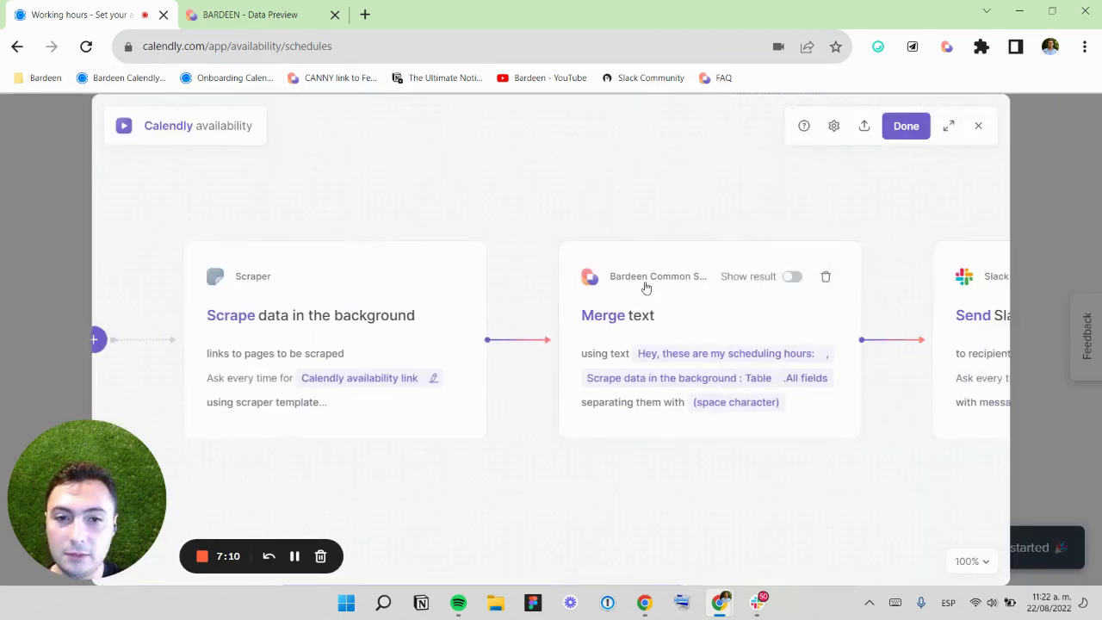
Paste the Calendly booking link as a third text item in the Merge text step
click(646, 285)
click(264, 343)
right_click(264, 343)
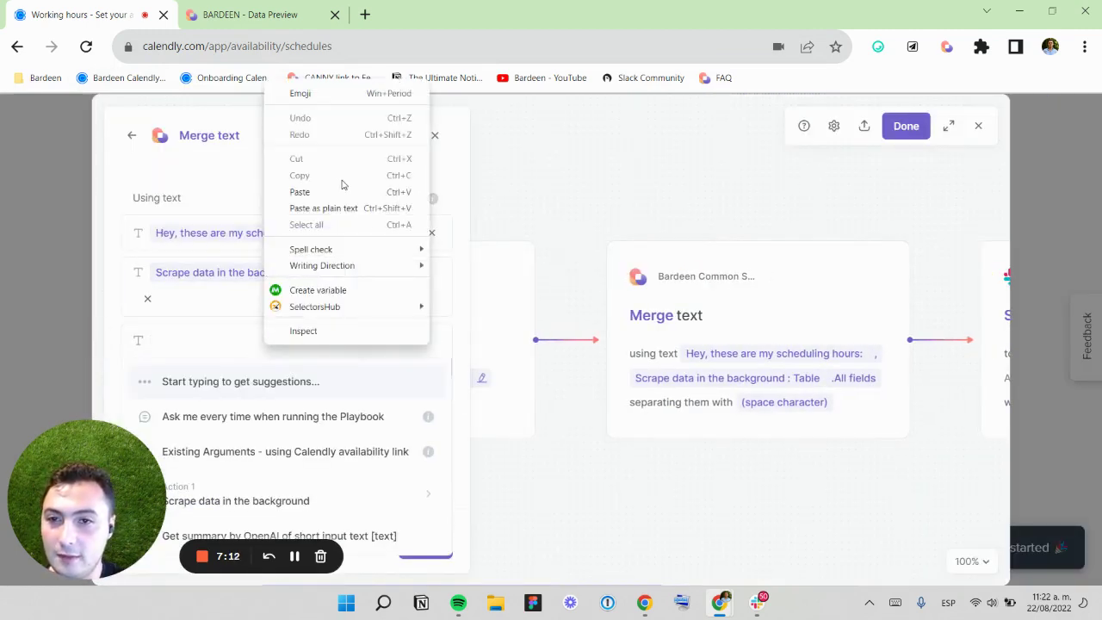
click(323, 208)
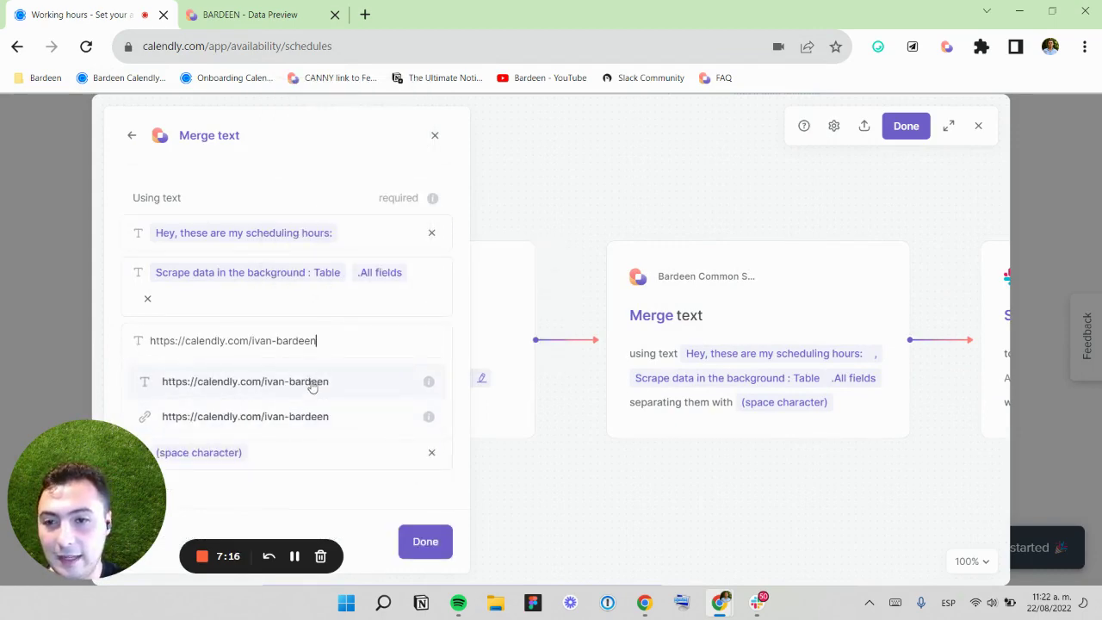
click(268, 388)
click(425, 542)
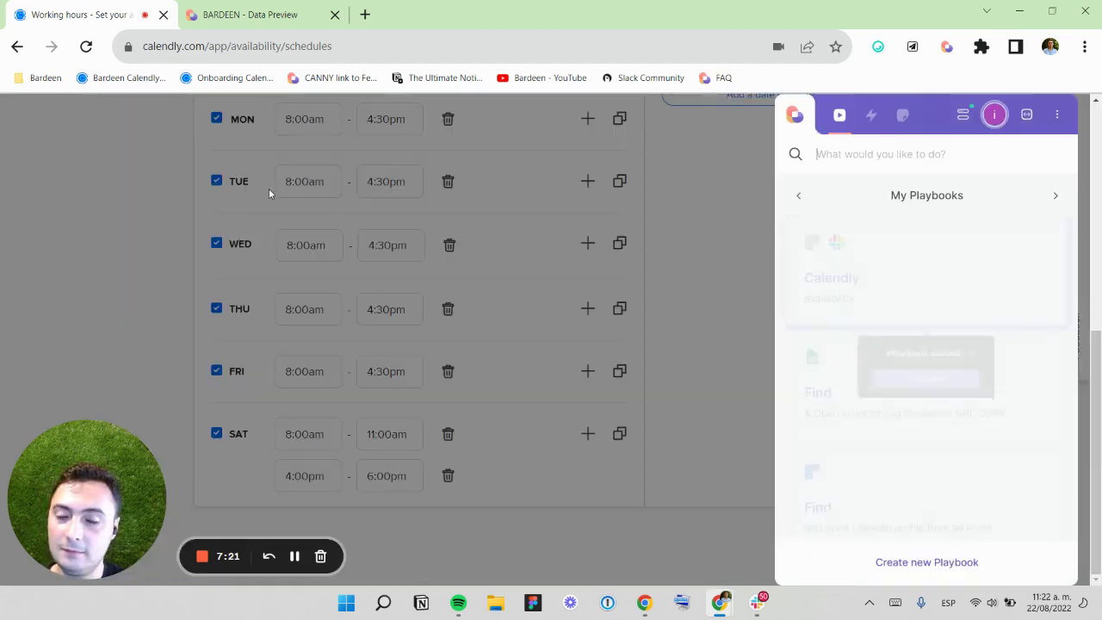
Start the playbook run using 'Get current page url' as the availability link
click(901, 288)
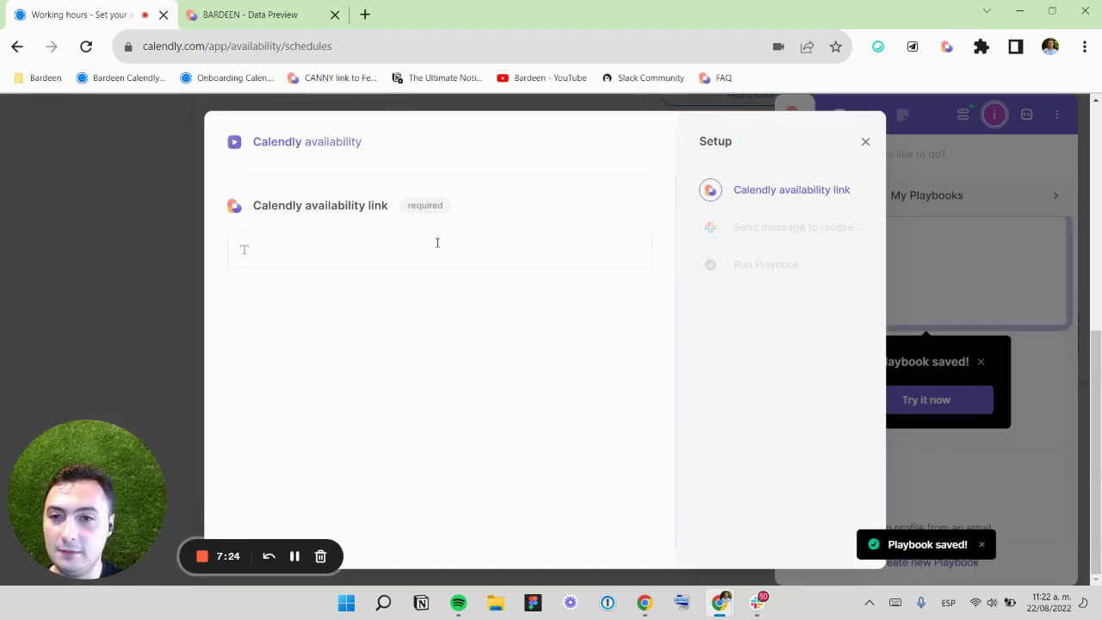
click(399, 237)
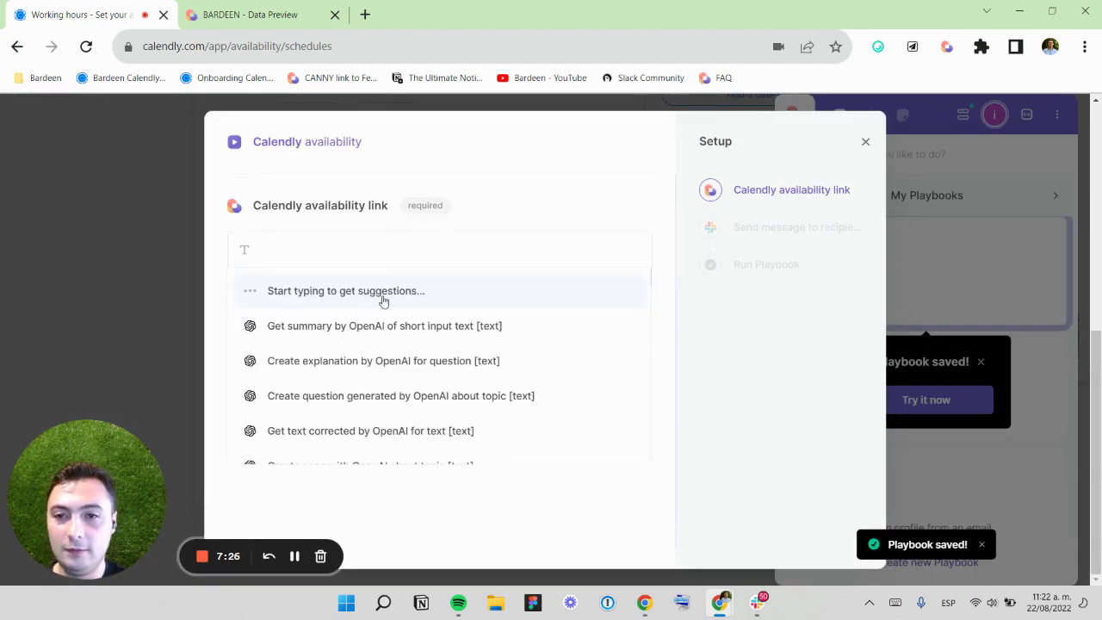
text(cur)
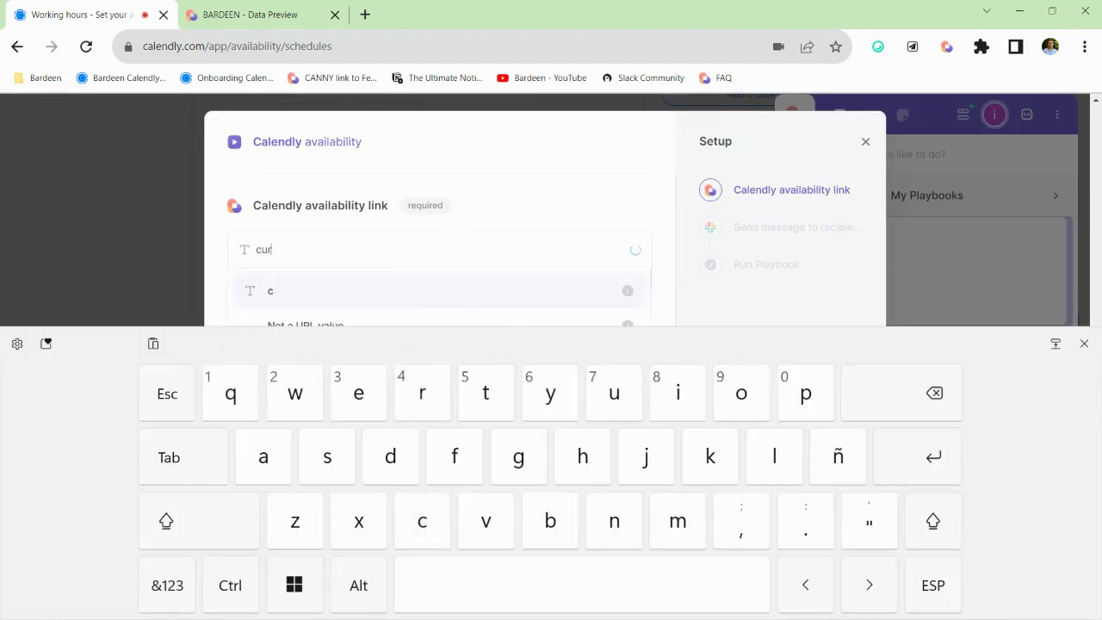
text(rent page)
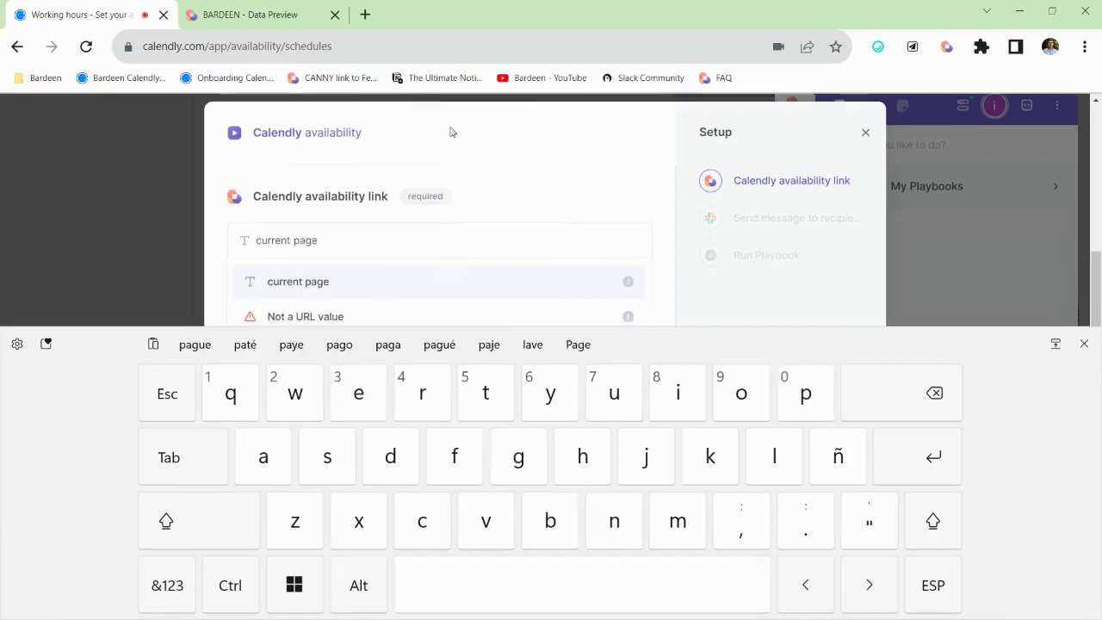
scroll(422, 172, down, 2)
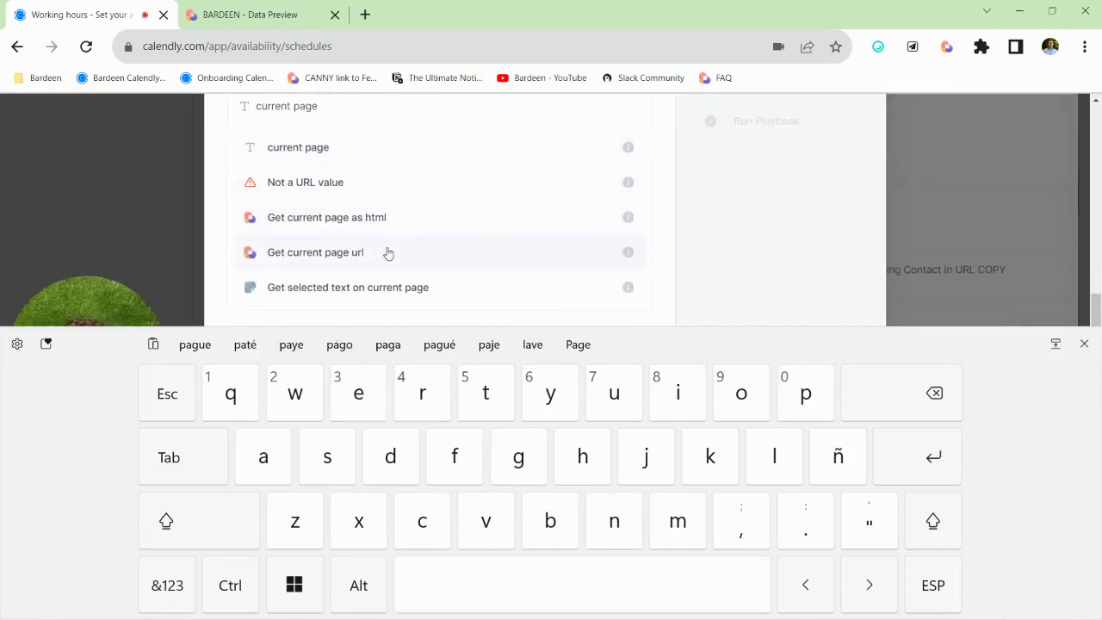
click(384, 252)
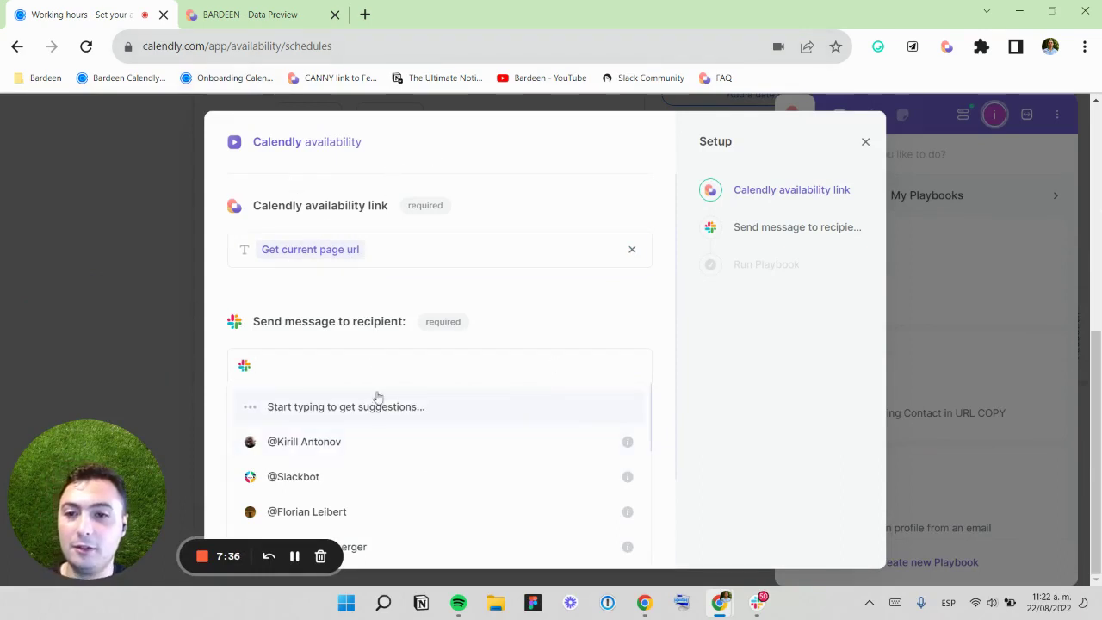
Choose your own Slack account as recipient, tick Remember Inputs, and save and run
scroll(379, 429, down, 10)
scroll(440, 415, up, 10)
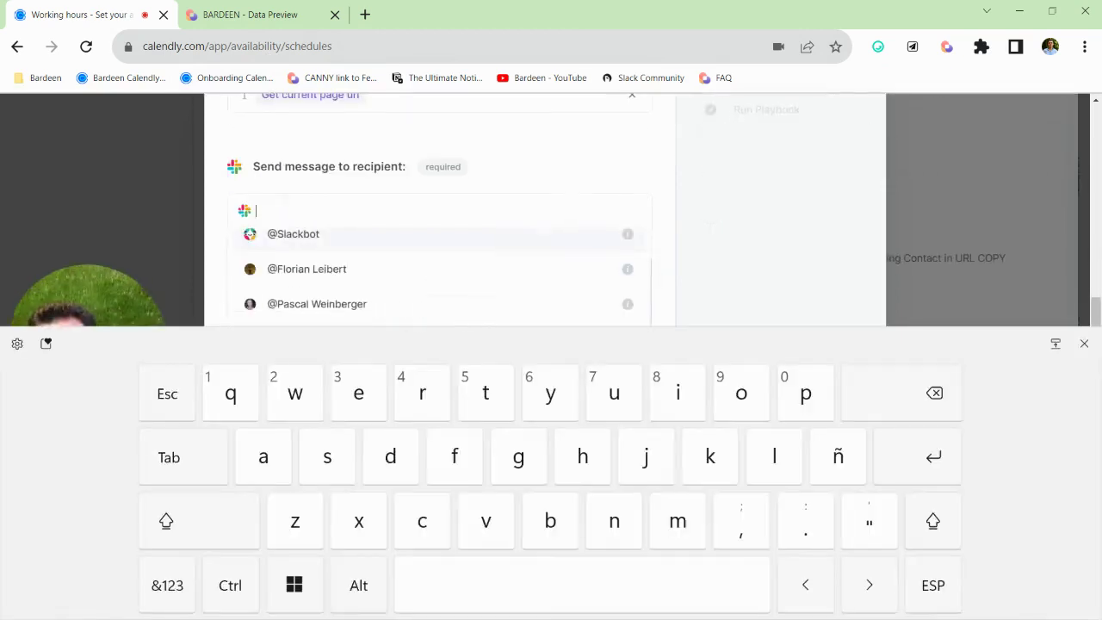
text(ivan)
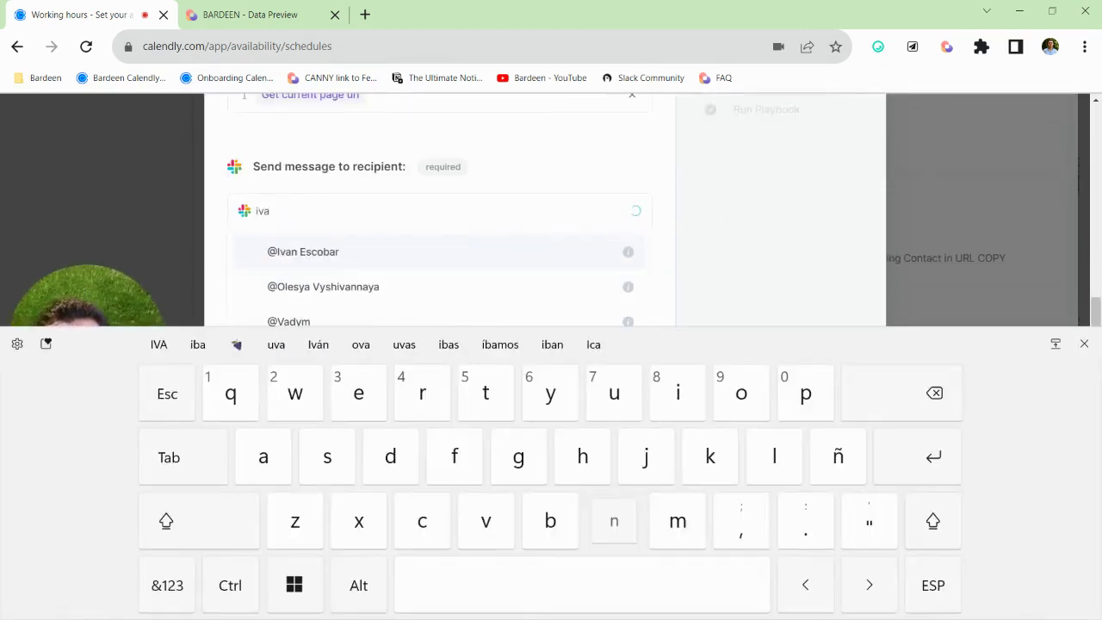
click(311, 250)
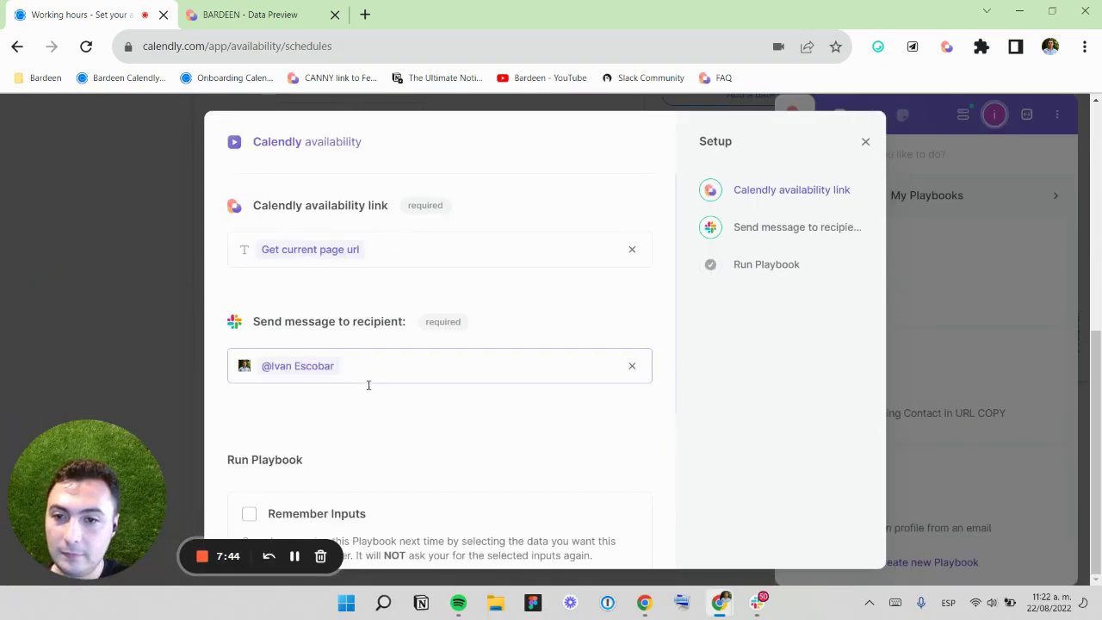
scroll(433, 468, down, 4)
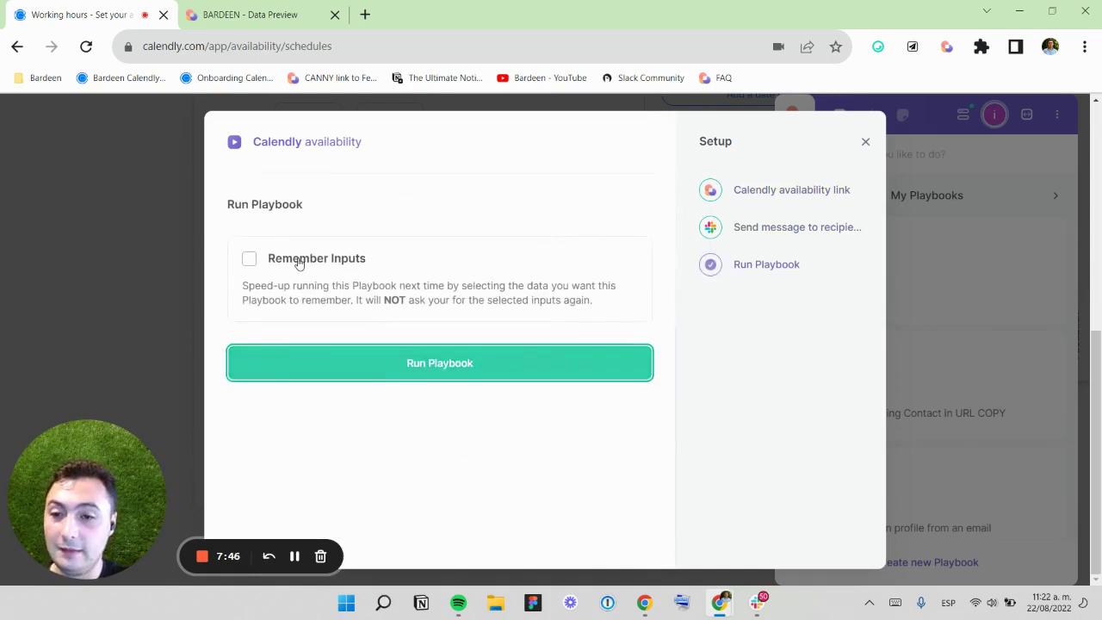
click(295, 260)
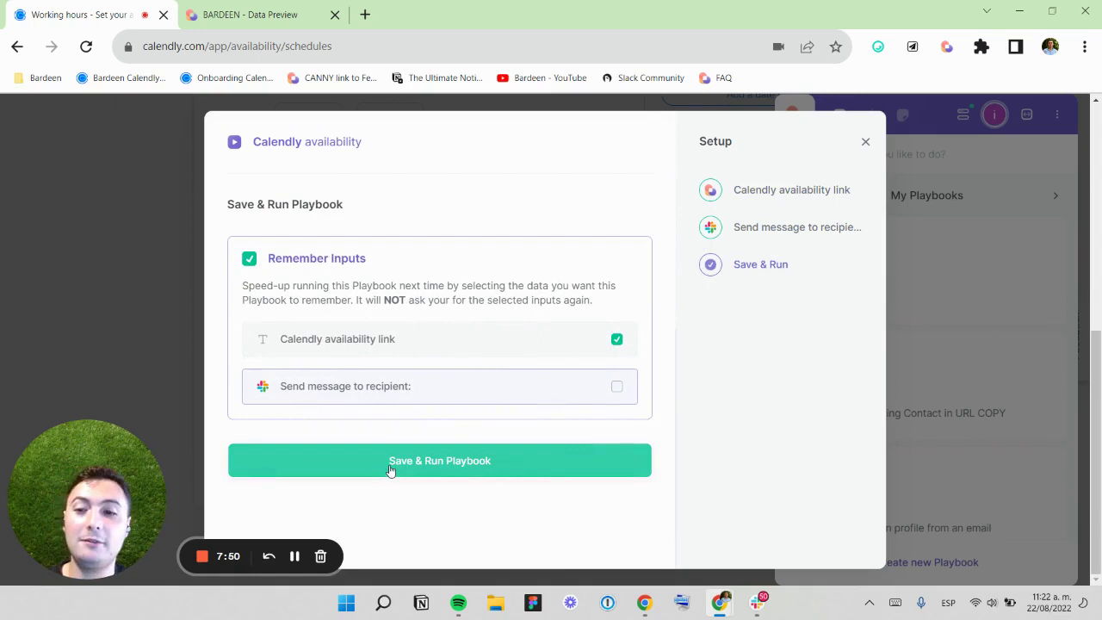
click(441, 462)
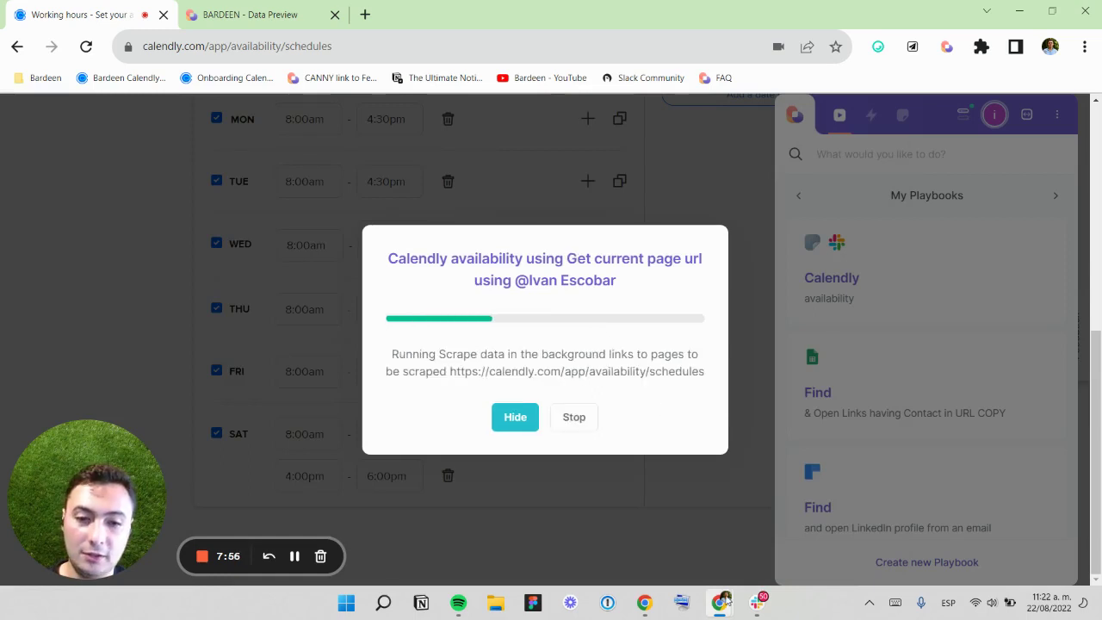
Bring the Slack window to the front to check the sent message
mouse_move(733, 576)
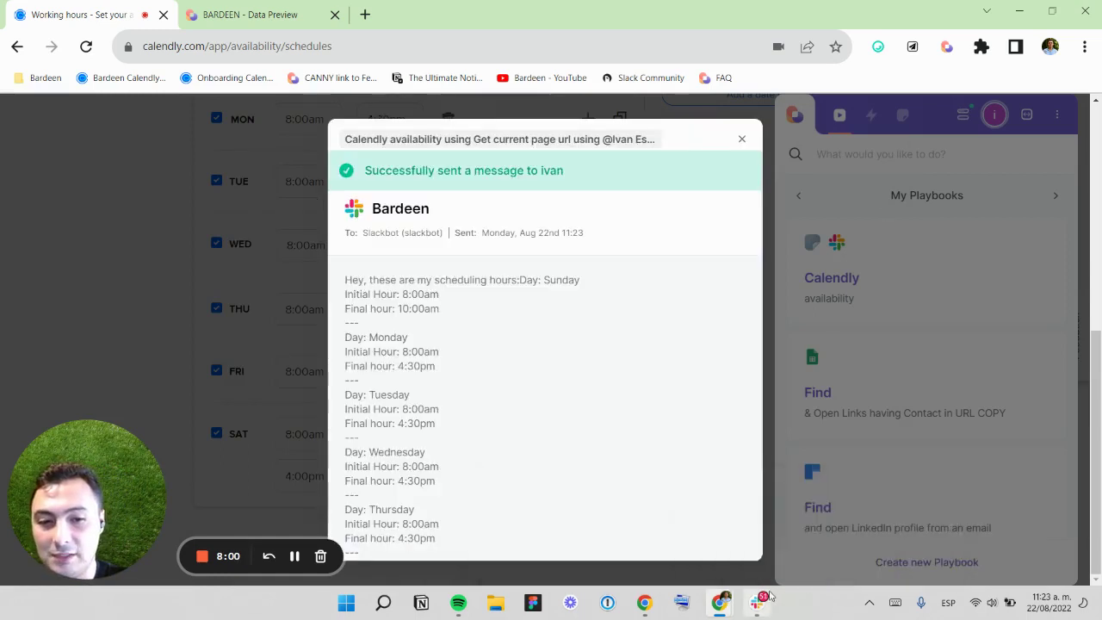
mouse_move(757, 599)
click(740, 538)
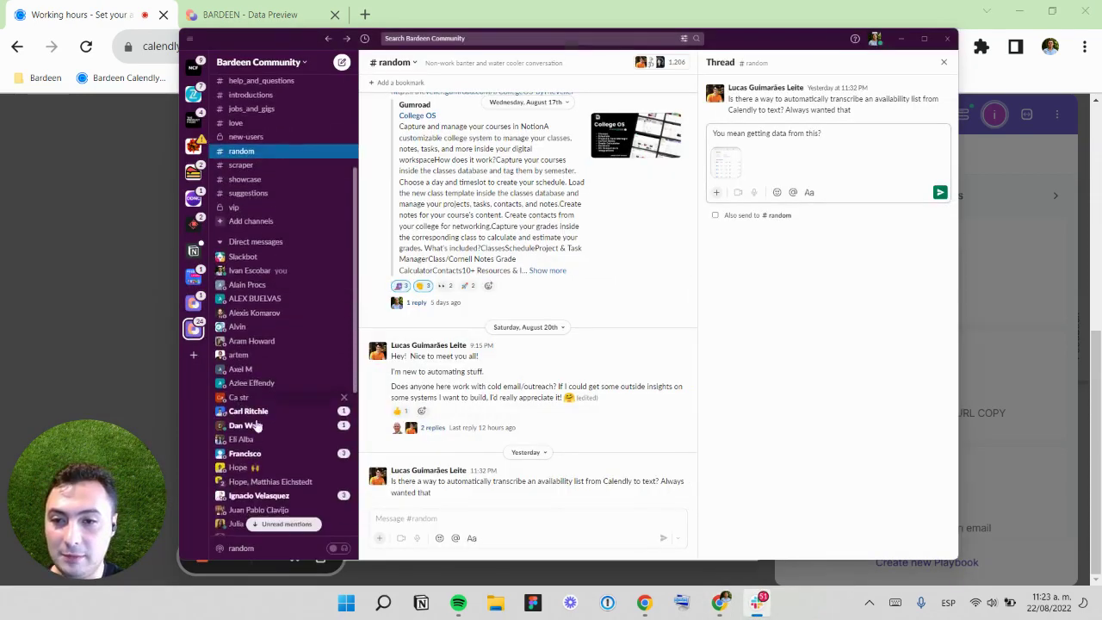
Review the scheduling-hours message and Calendly link in the Slackbot conversation, then minimize Slack
scroll(258, 425, down, 3)
scroll(268, 418, up, 4)
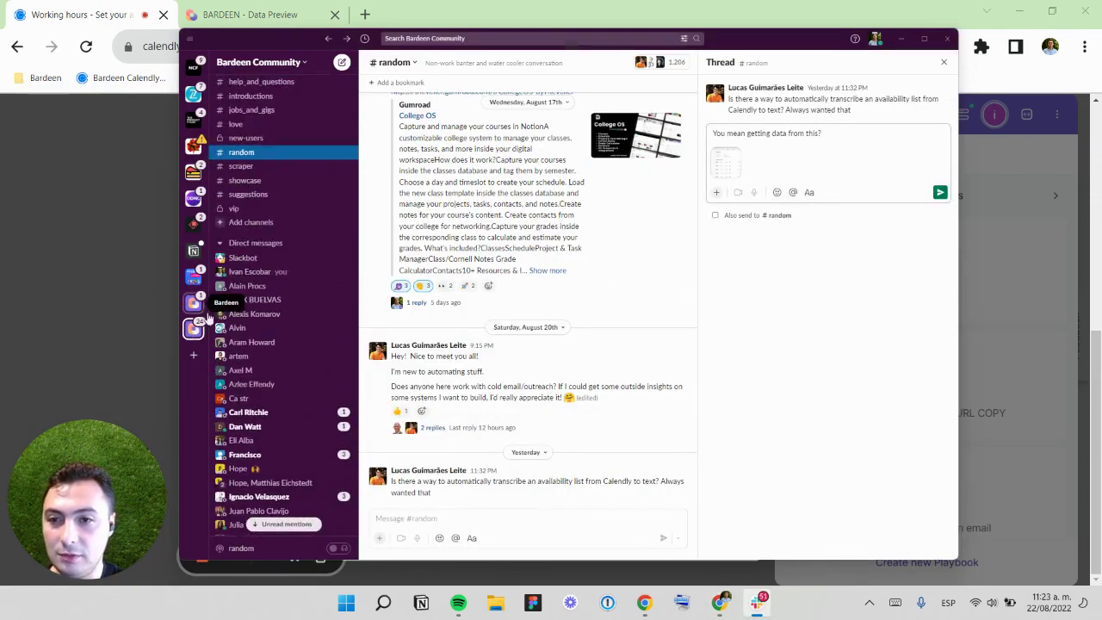
scroll(270, 413, down, 5)
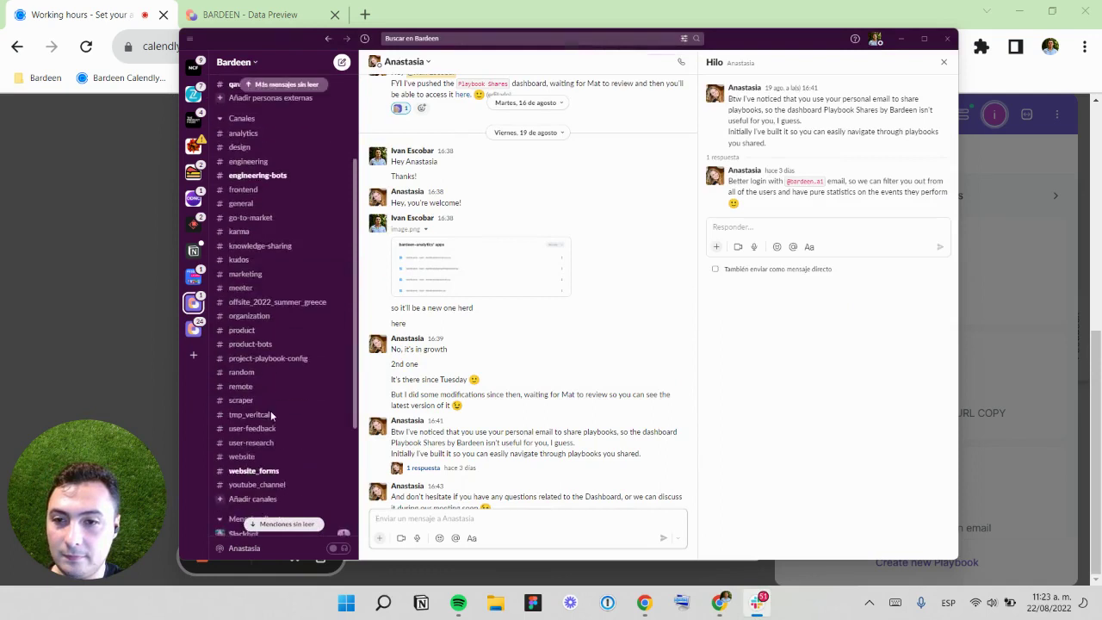
click(277, 351)
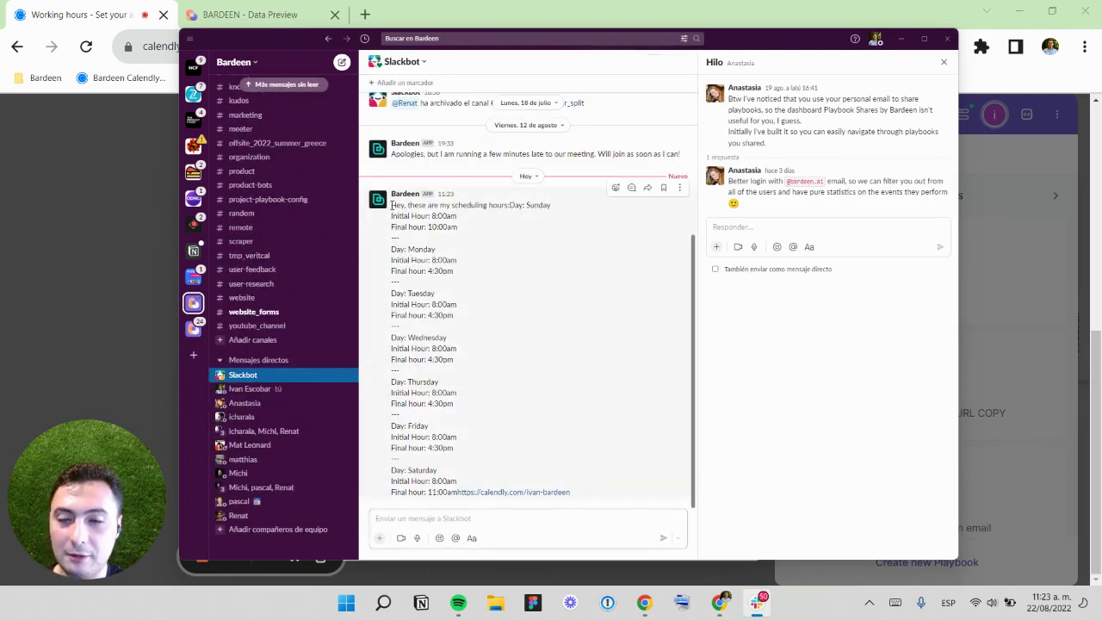
drag(391, 205, 637, 494)
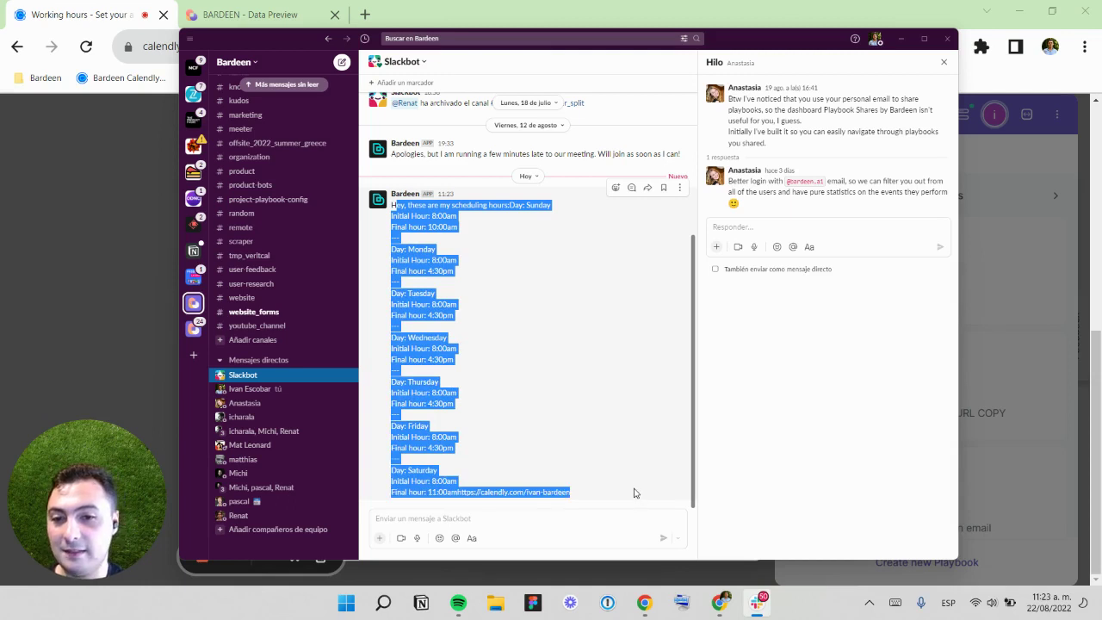
click(439, 220)
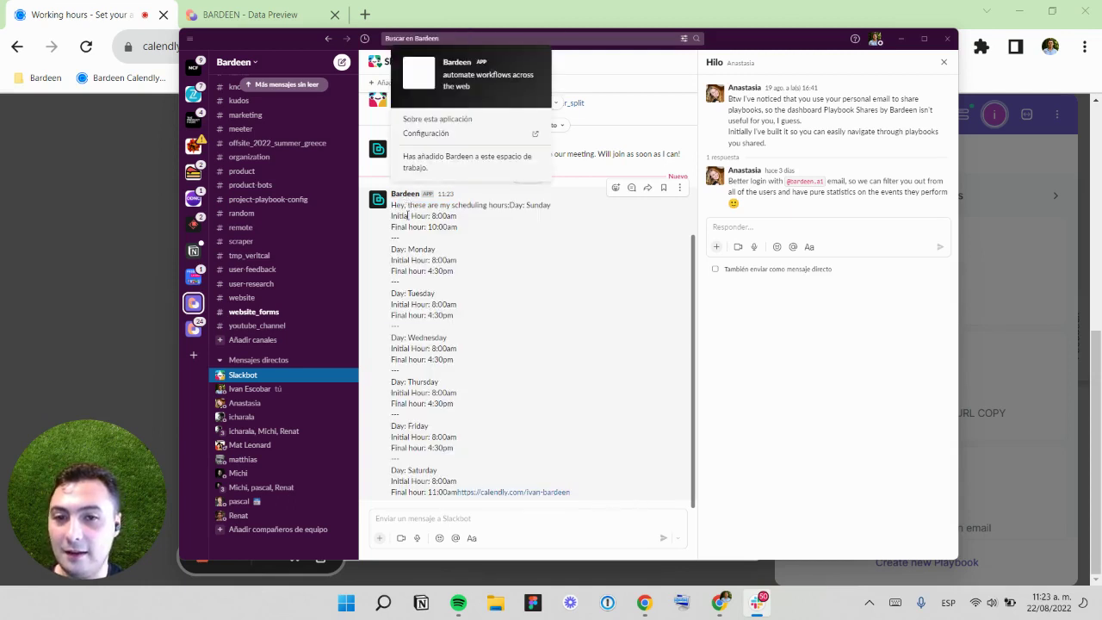
drag(393, 208, 451, 245)
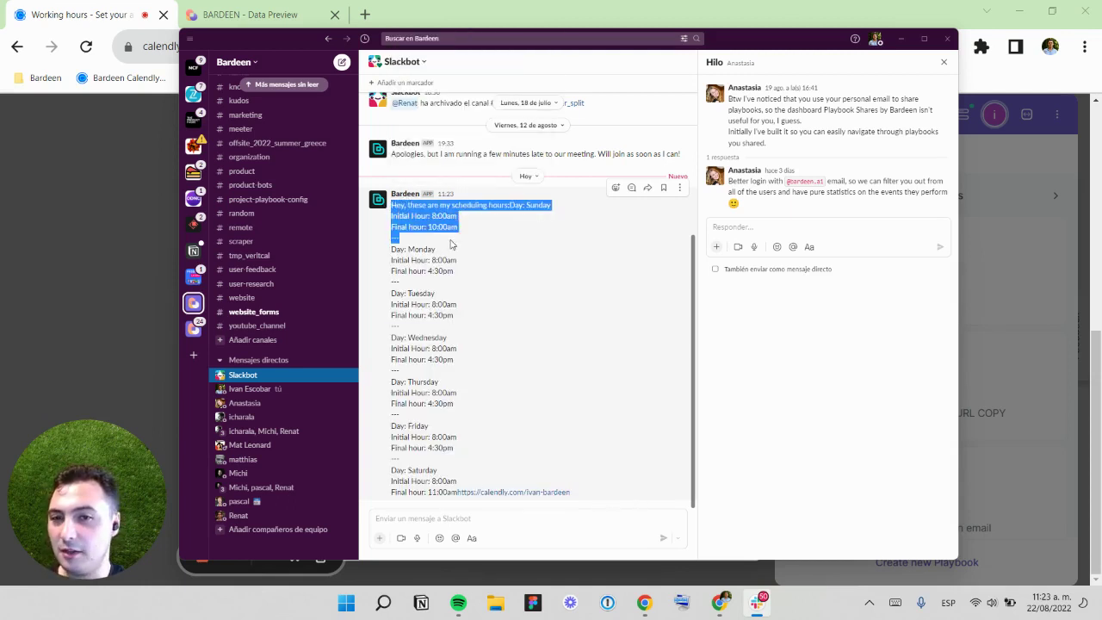
click(508, 208)
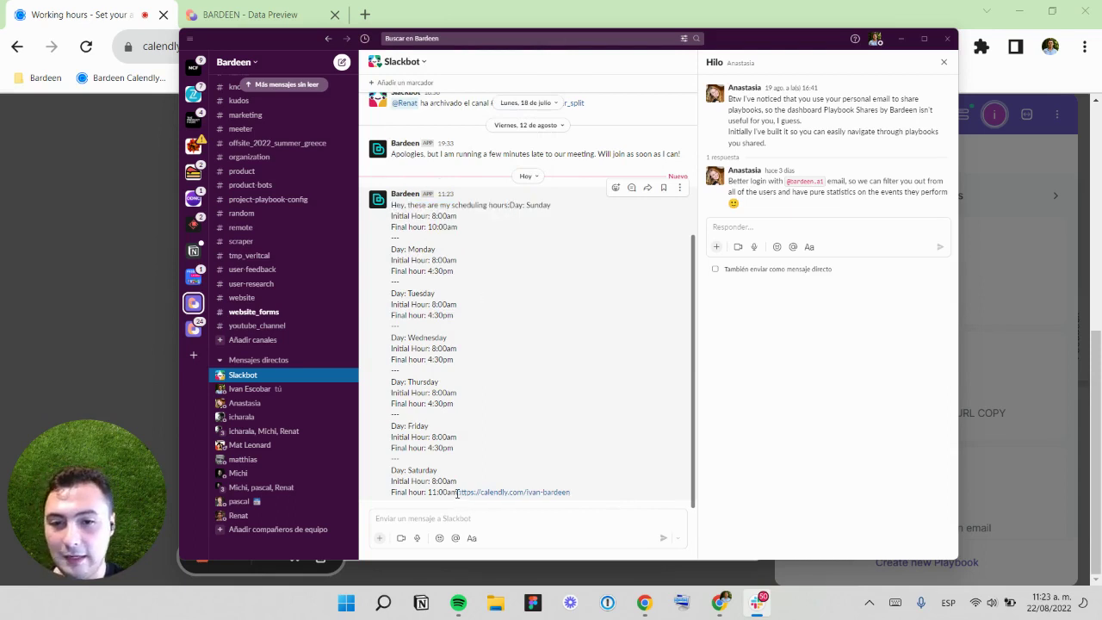
mouse_move(460, 494)
mouse_down()
mouse_move(512, 489)
mouse_move(465, 495)
mouse_up()
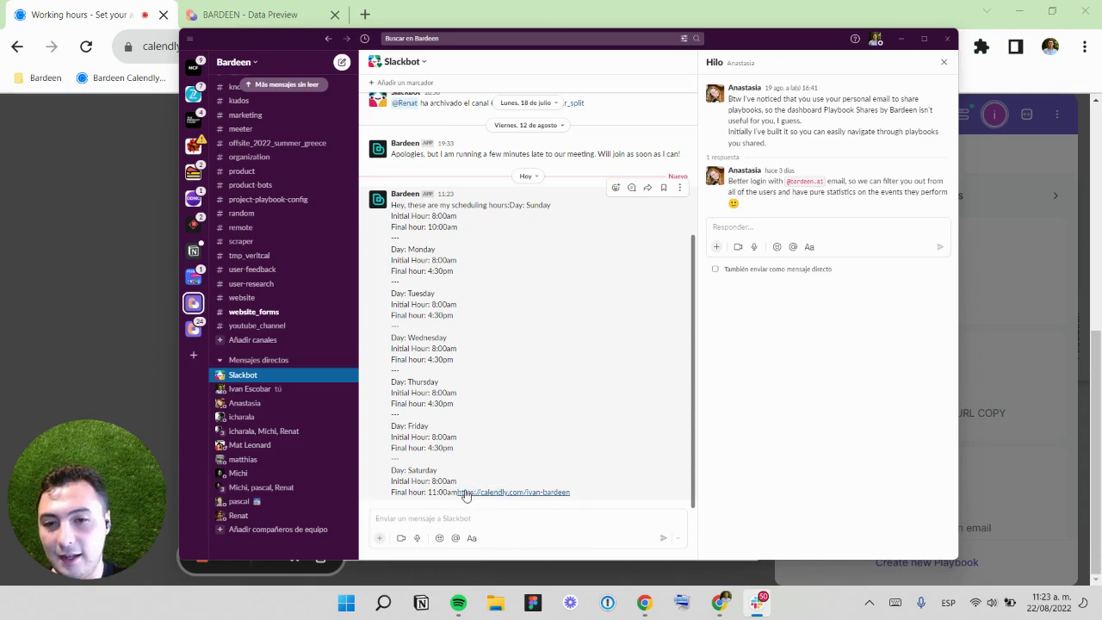
click(900, 39)
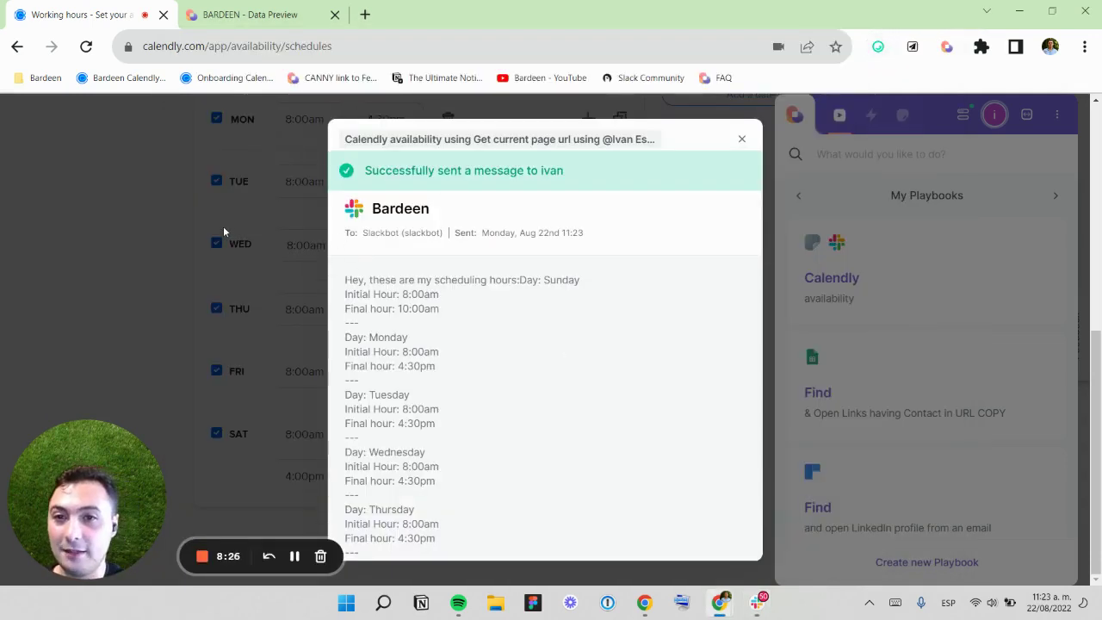